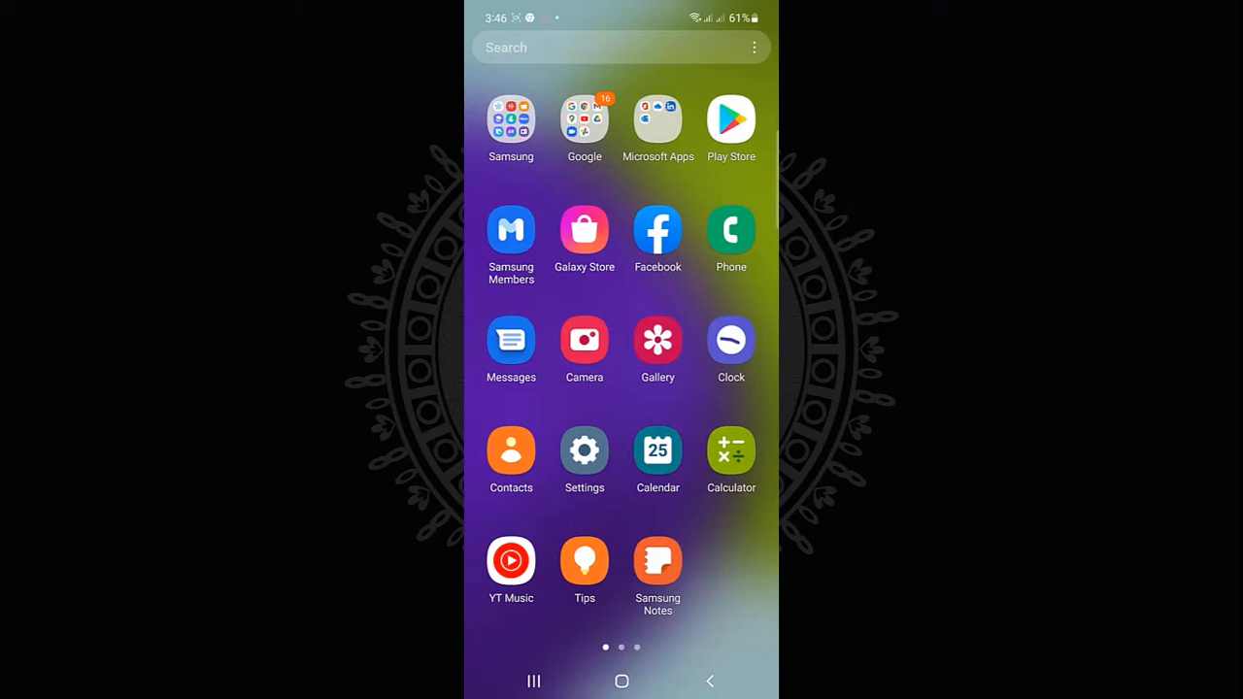
# Open Chrome on the phone, search for "facebook", and open the Log In page from the Facebook result.
pyautogui.click(585, 118)
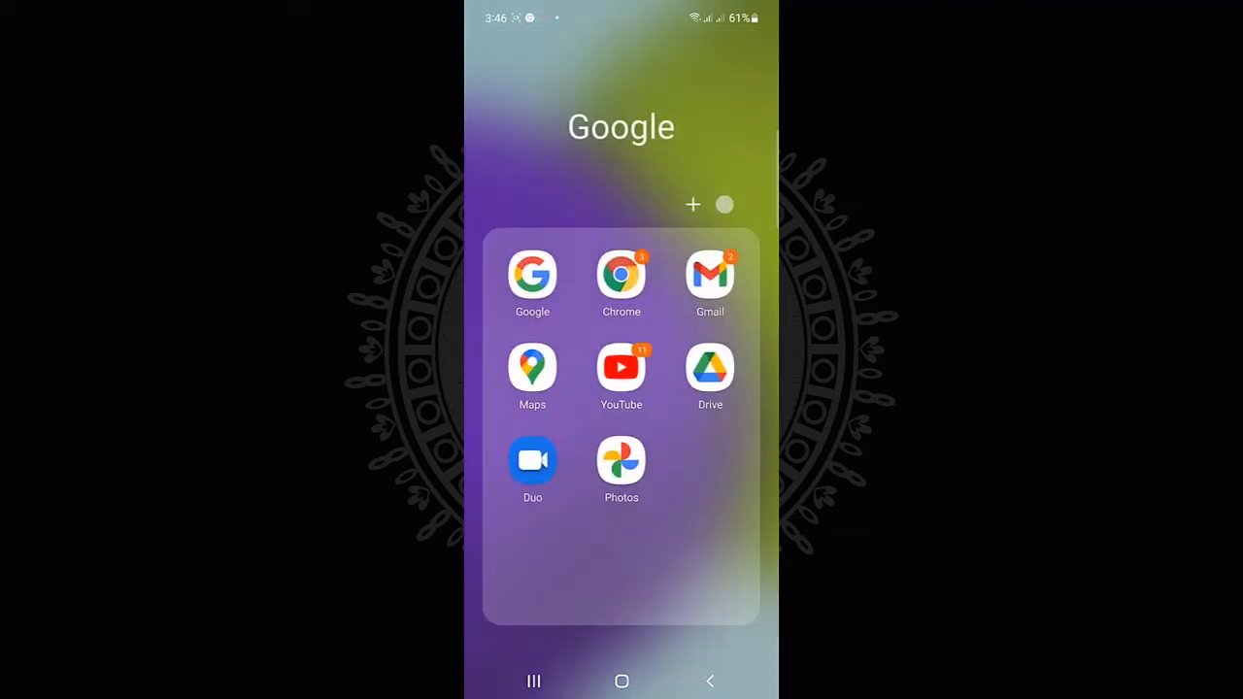
pyautogui.click(622, 276)
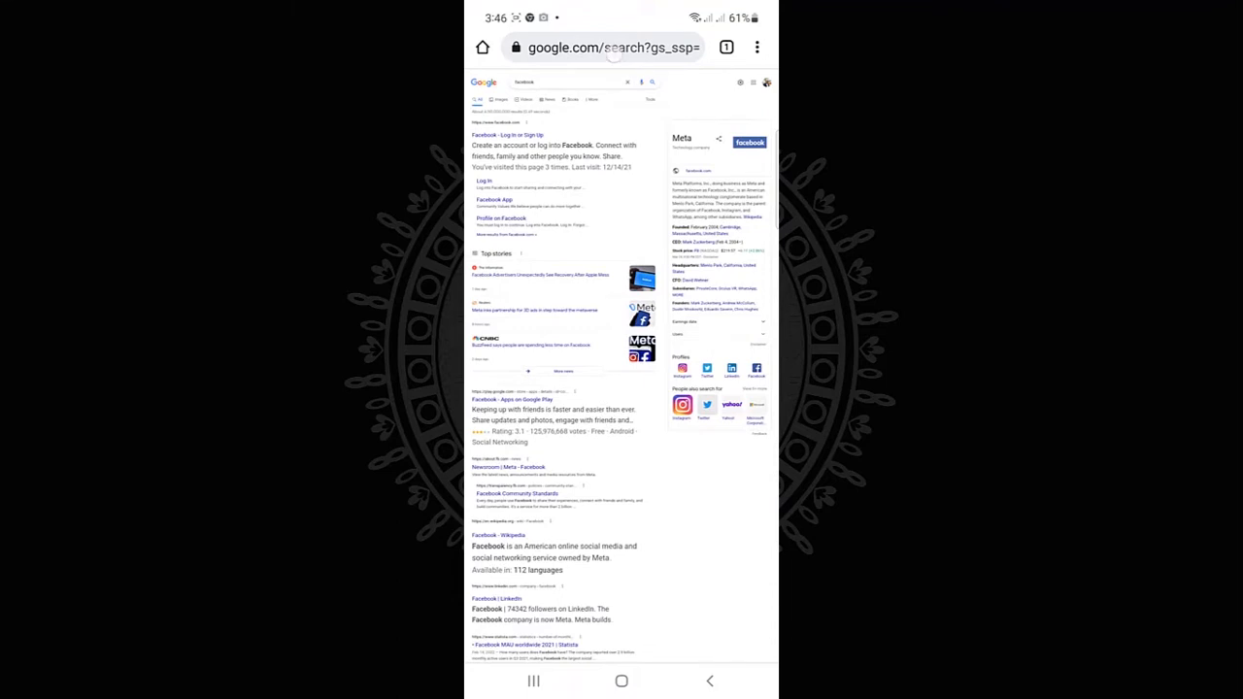
pyautogui.click(614, 48)
pyautogui.write('facebook')
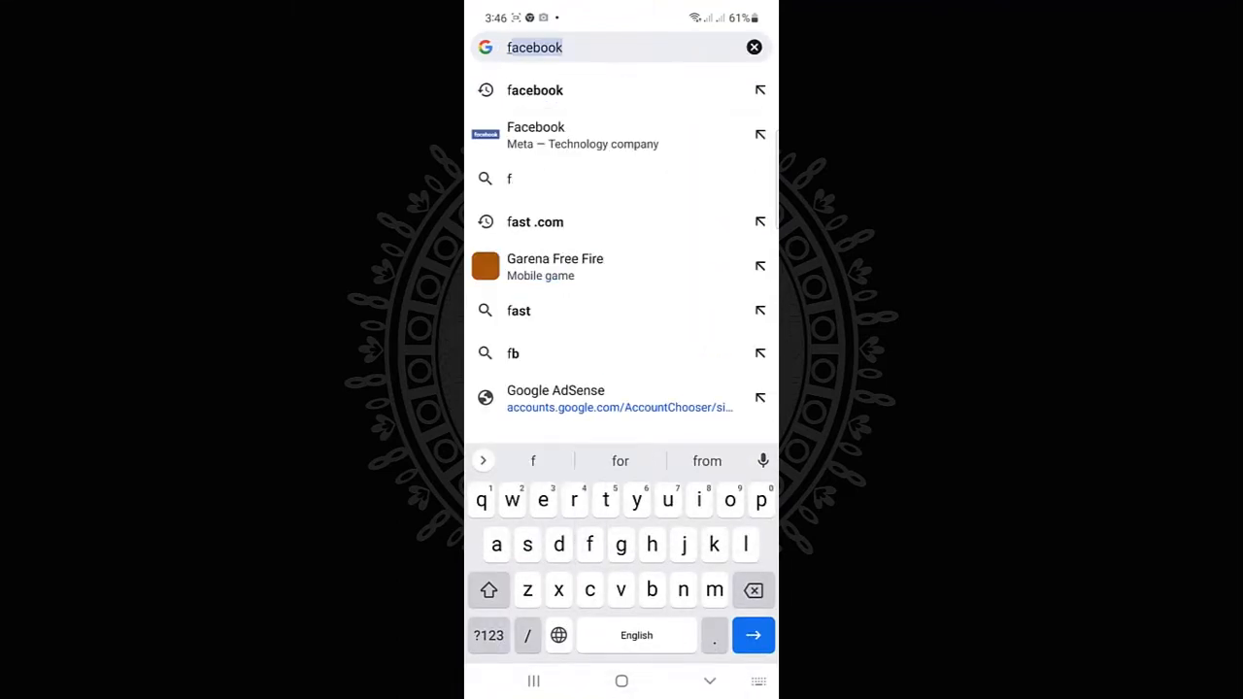
pyautogui.press('Return')
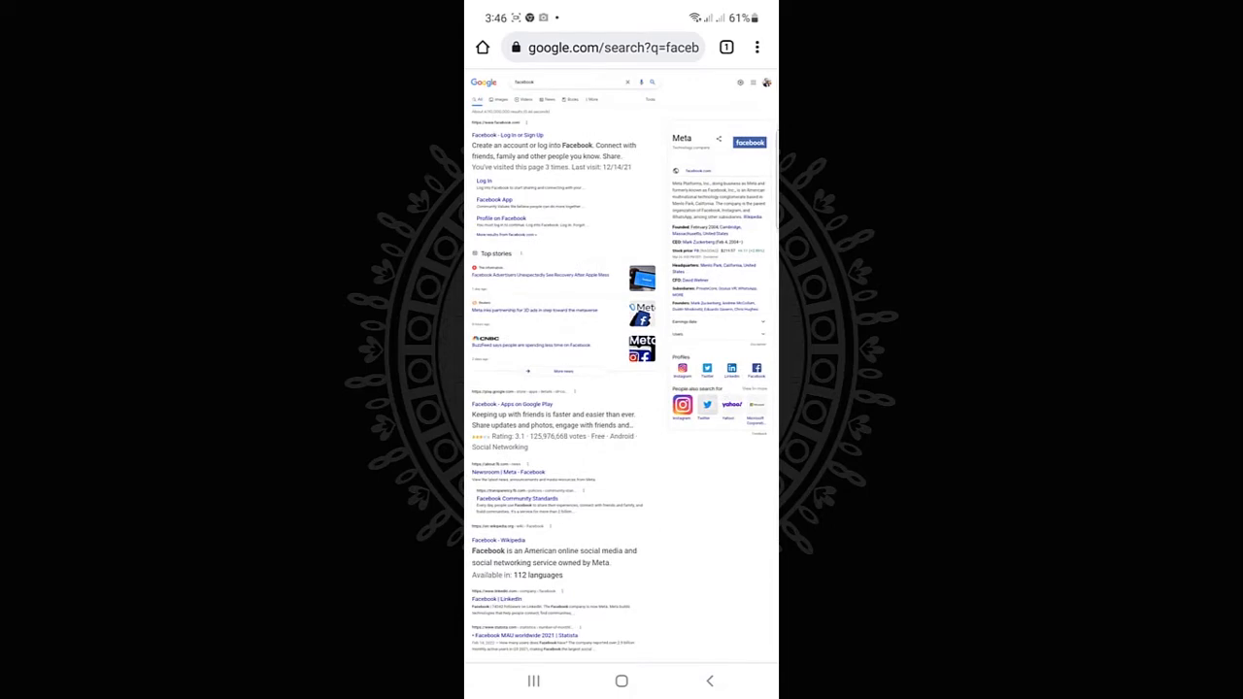
pyautogui.scroll(5, 612, 262)
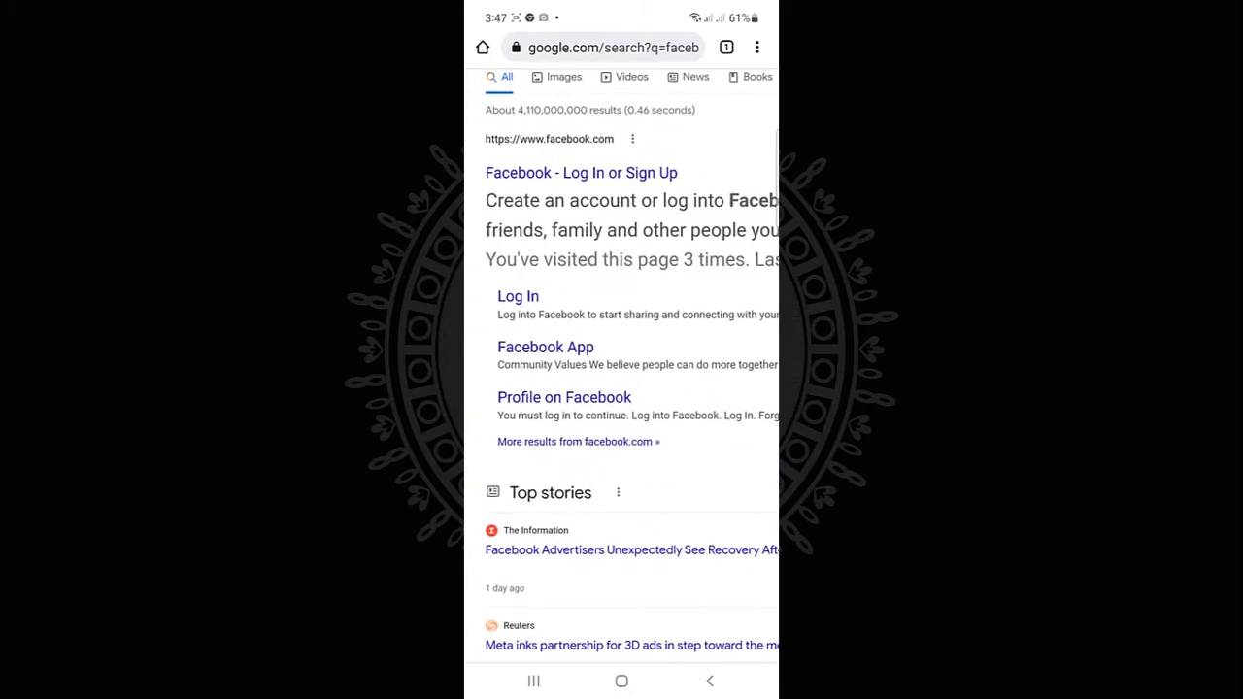
pyautogui.click(519, 297)
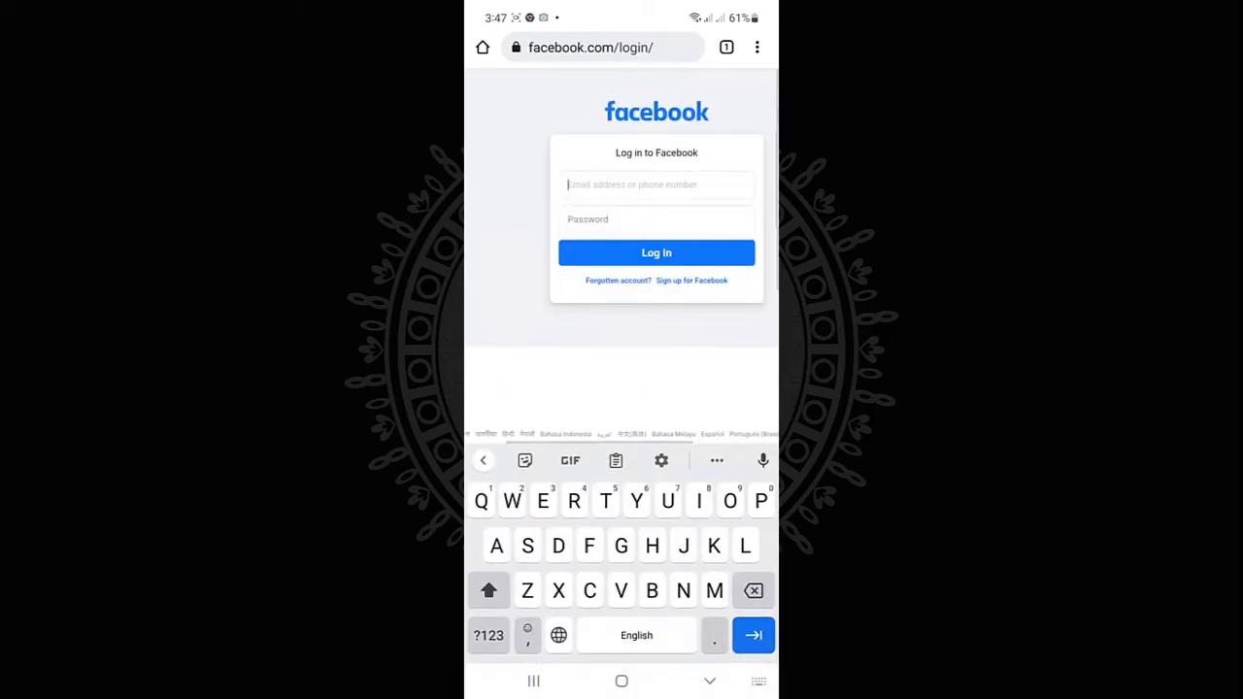
pyautogui.click(489, 635)
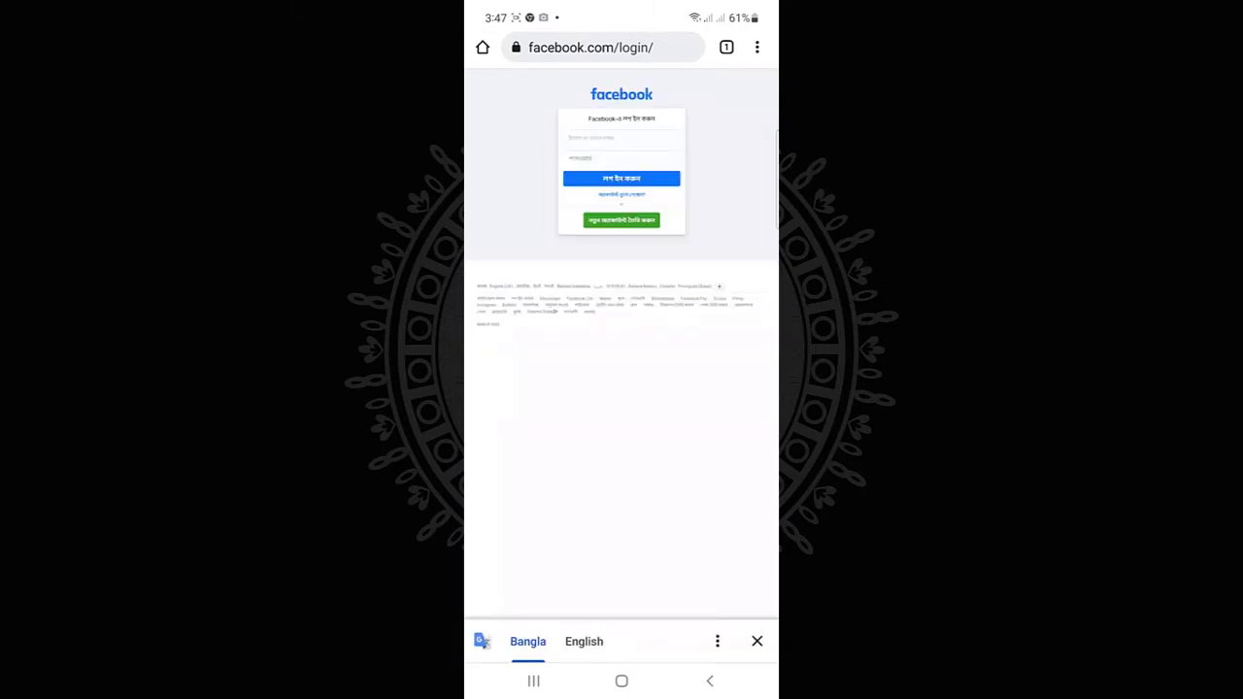
# Turn desktop site mode off and back on for the Facebook login page, dismissing the translation bar.
pyautogui.click(756, 46)
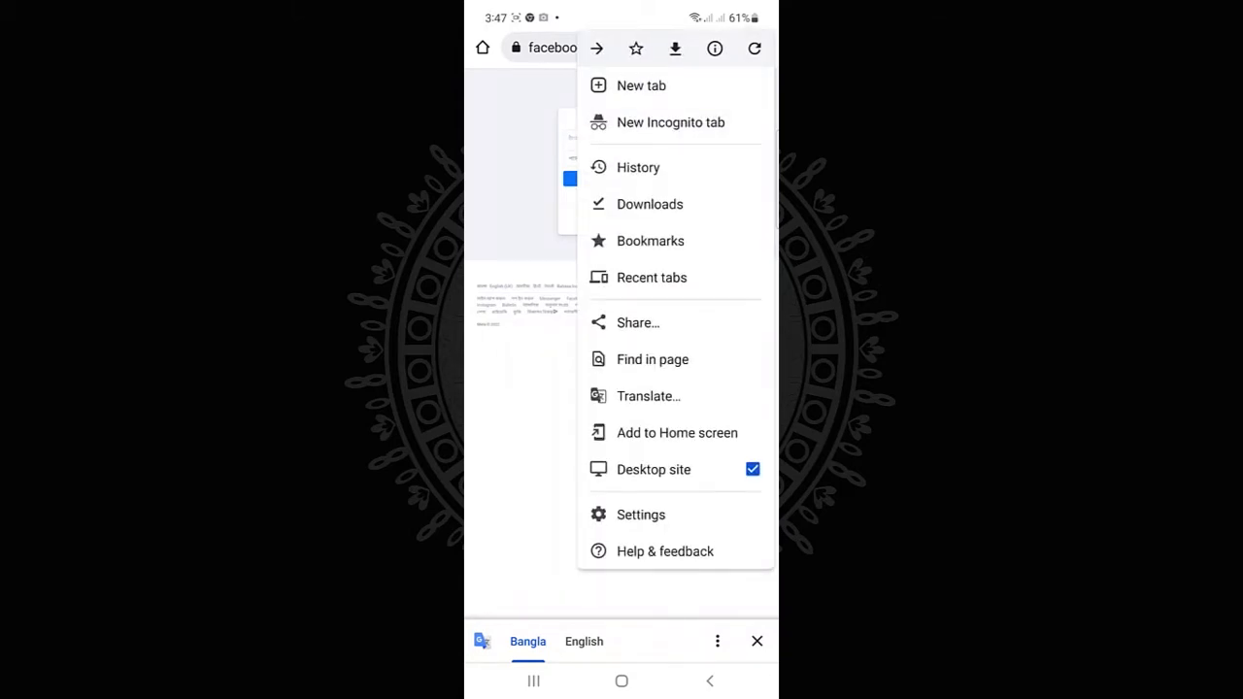
pyautogui.click(753, 469)
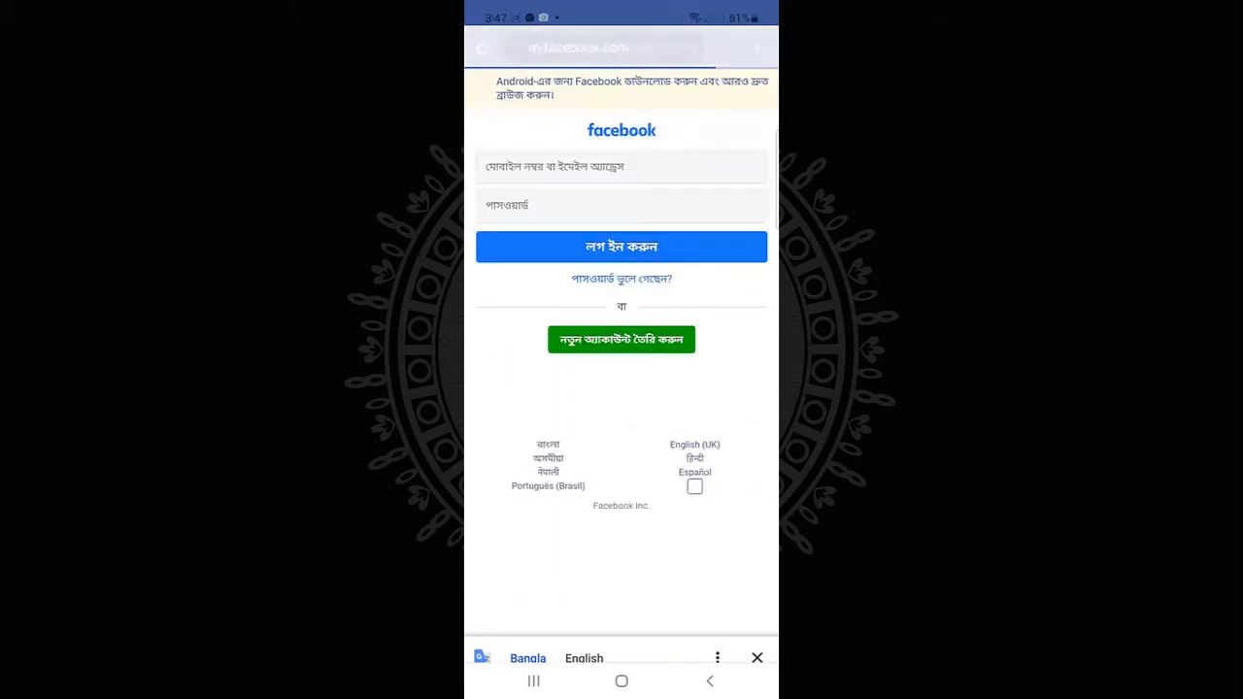
pyautogui.click(757, 642)
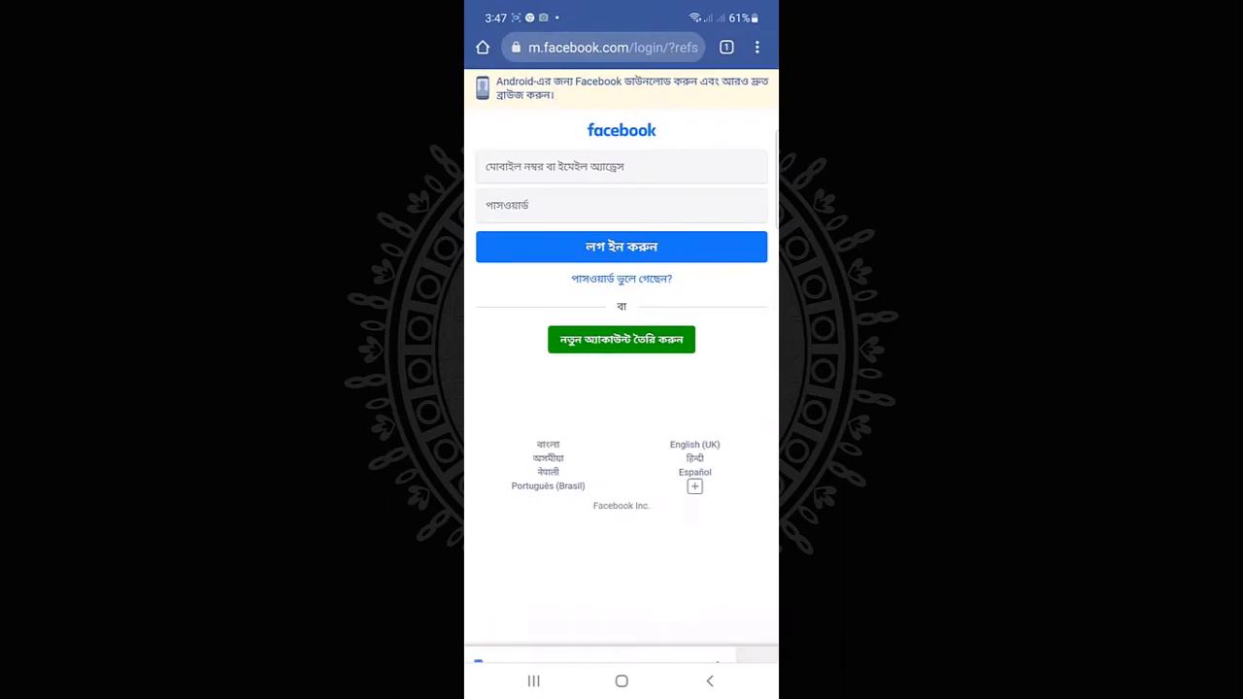
pyautogui.click(757, 48)
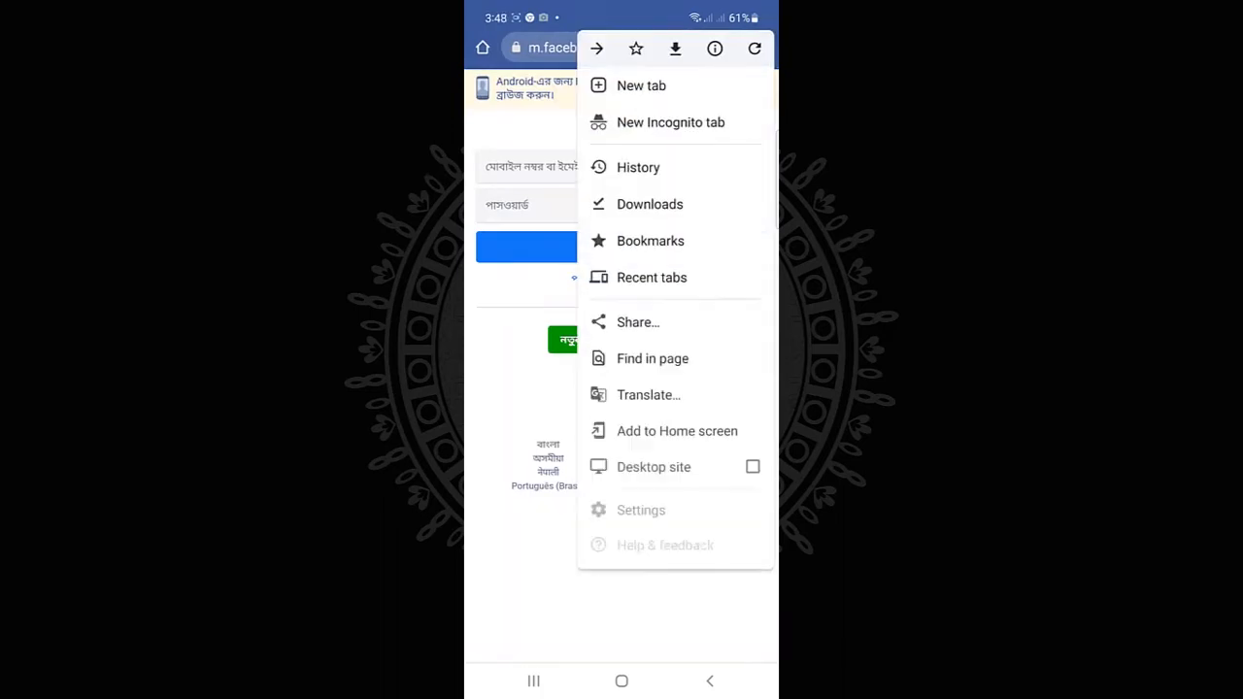
pyautogui.click(680, 469)
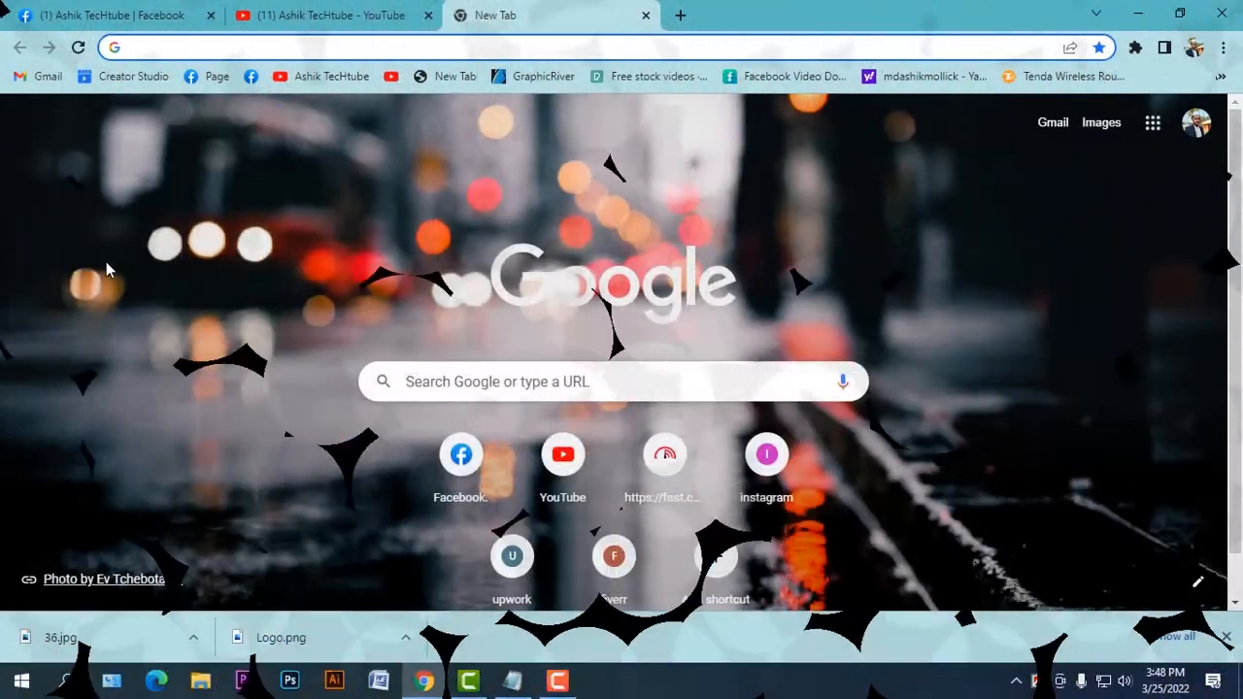
# Switch to Chrome on the computer and load facebook.com in the new tab.
pyautogui.click(202, 51)
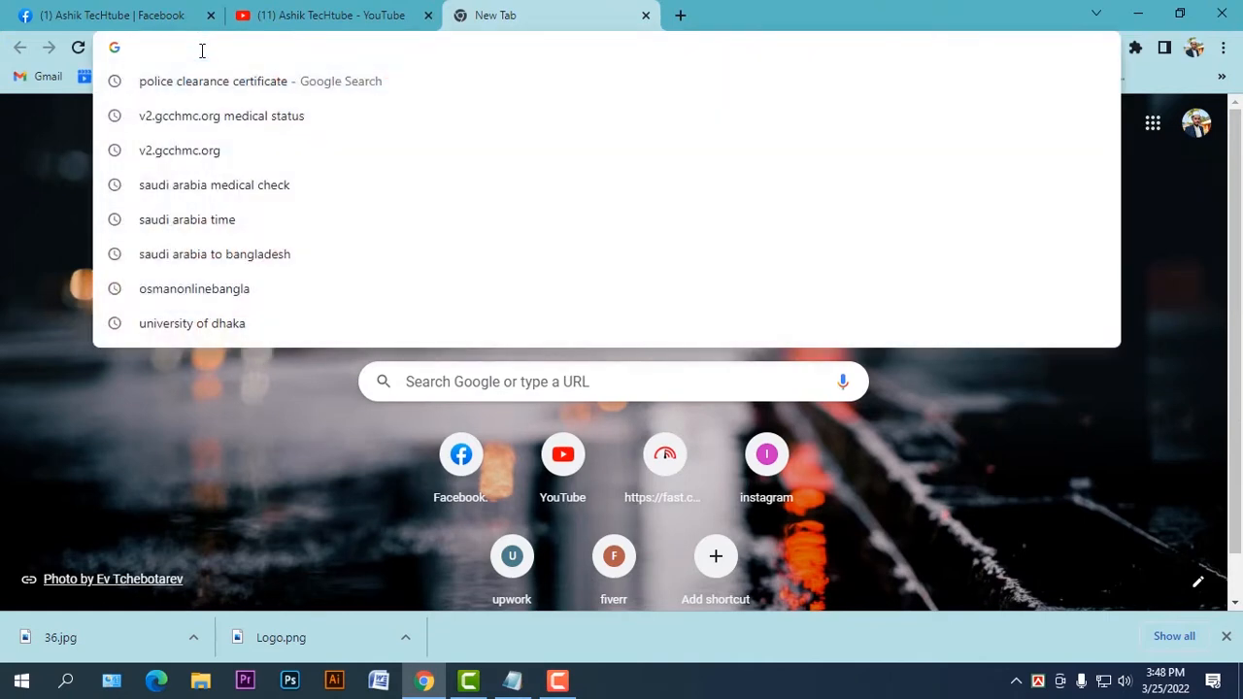
pyautogui.write('face')
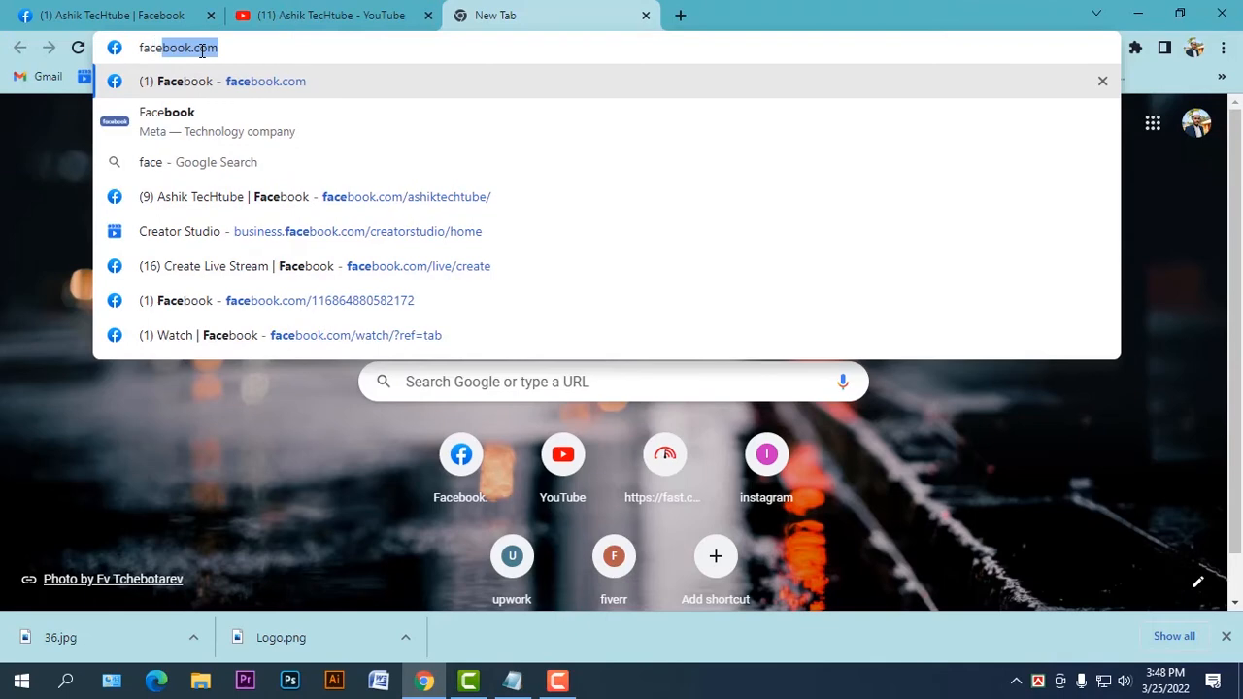
pyautogui.press('Return')
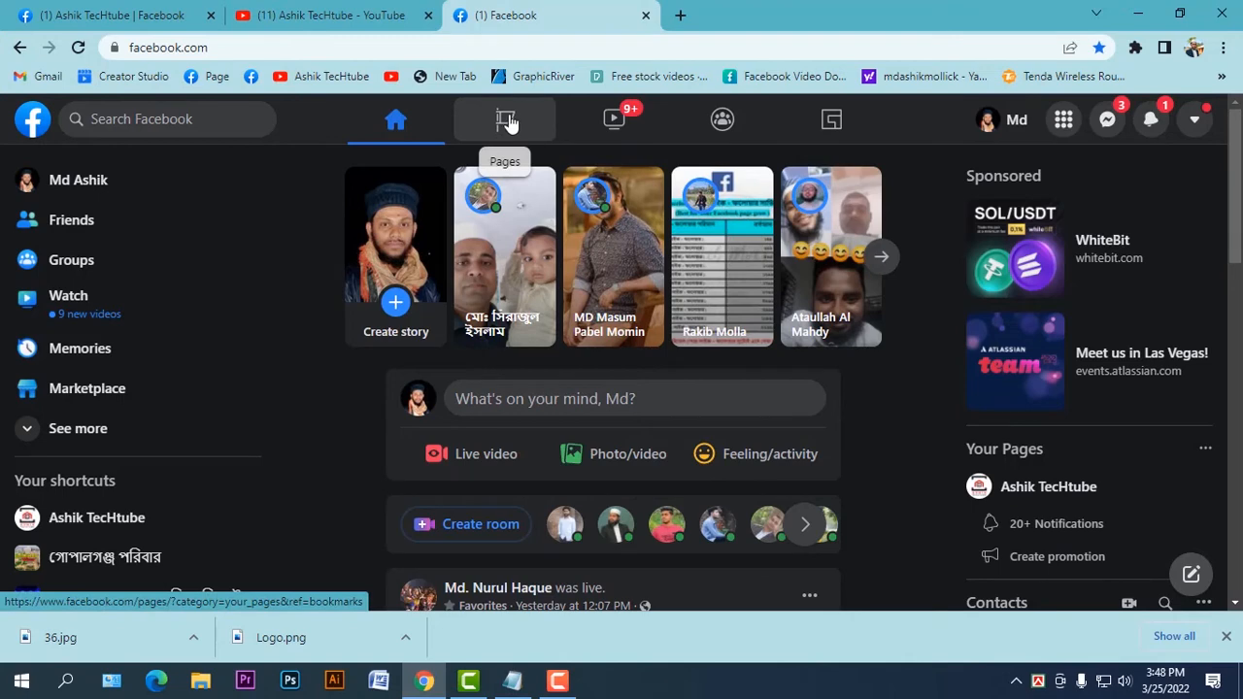
# Open the overview of managed Facebook Pages and start creating a new Page.
pyautogui.click(78, 429)
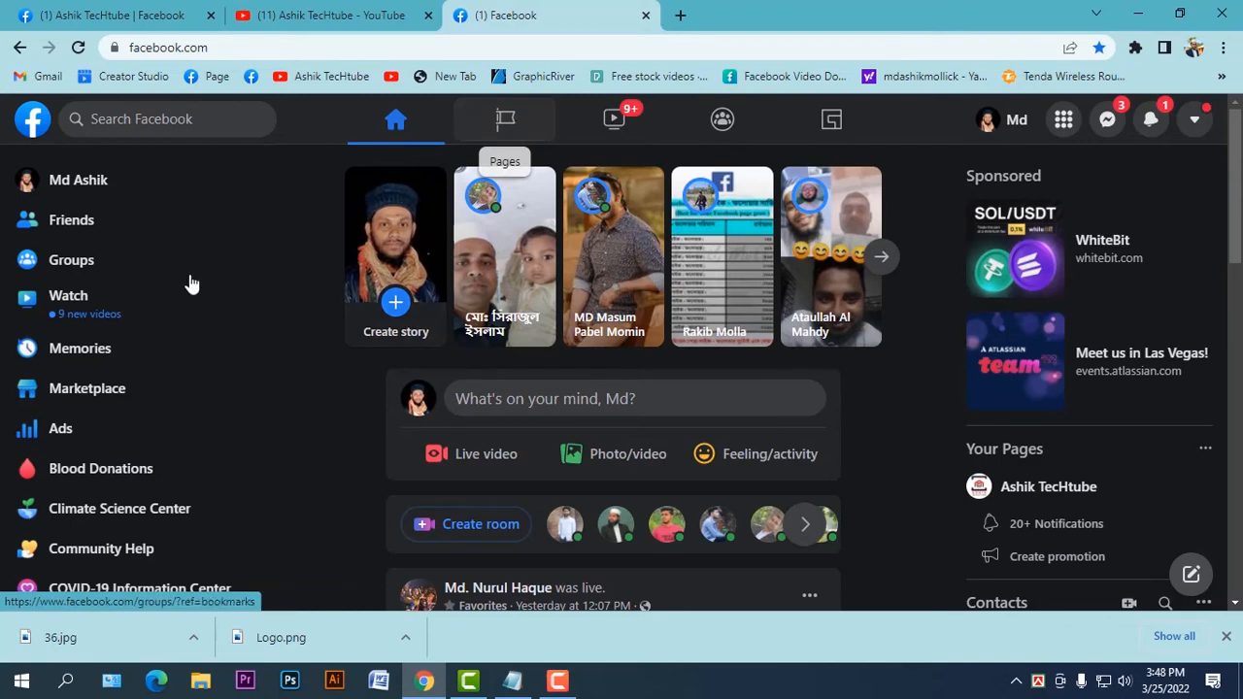
pyautogui.scroll(-6, 84, 284)
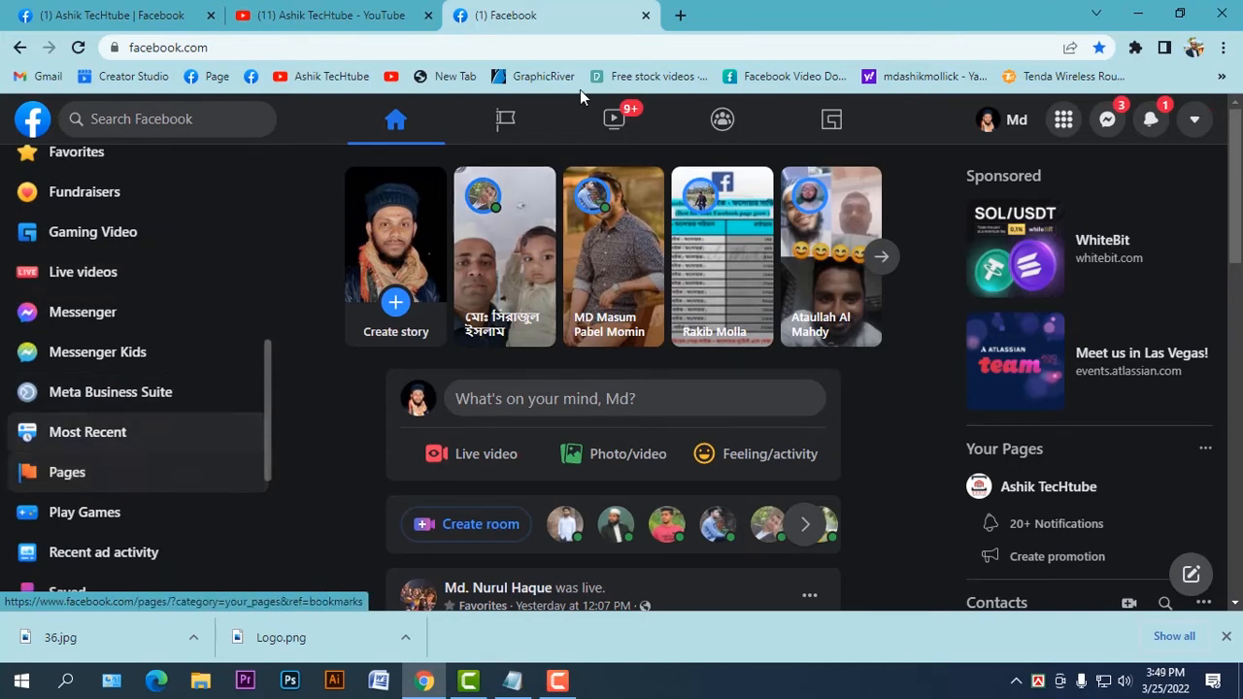
pyautogui.click(507, 123)
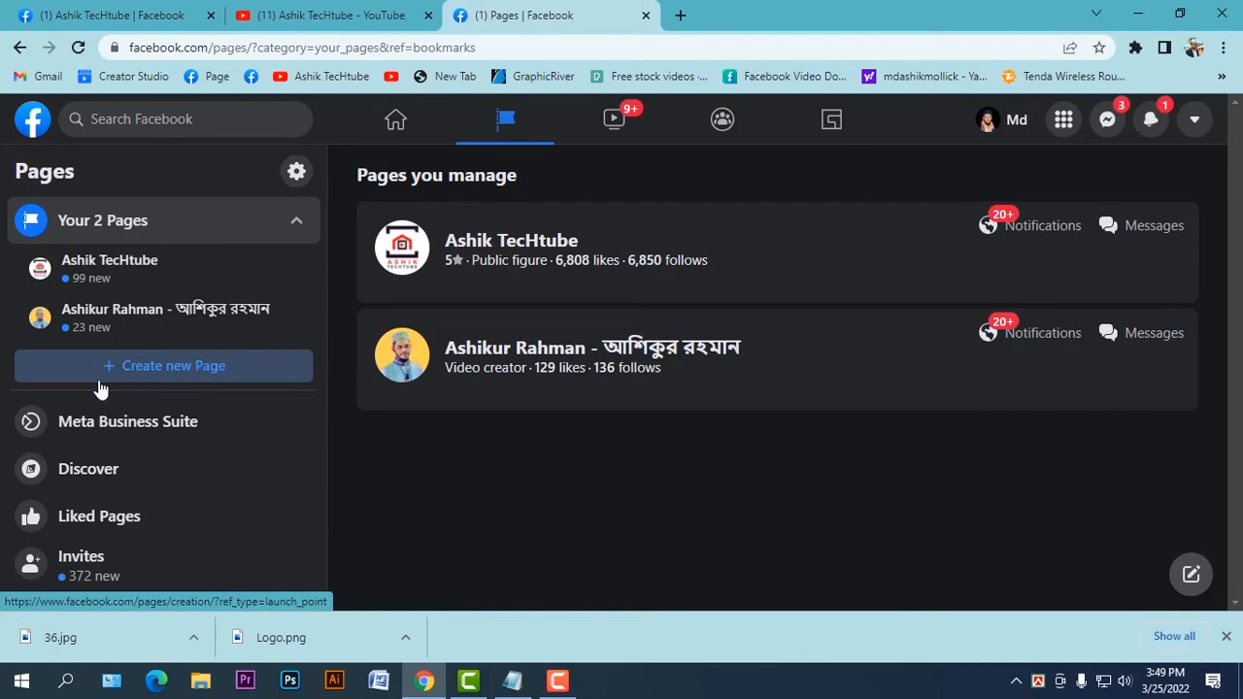
pyautogui.click(238, 369)
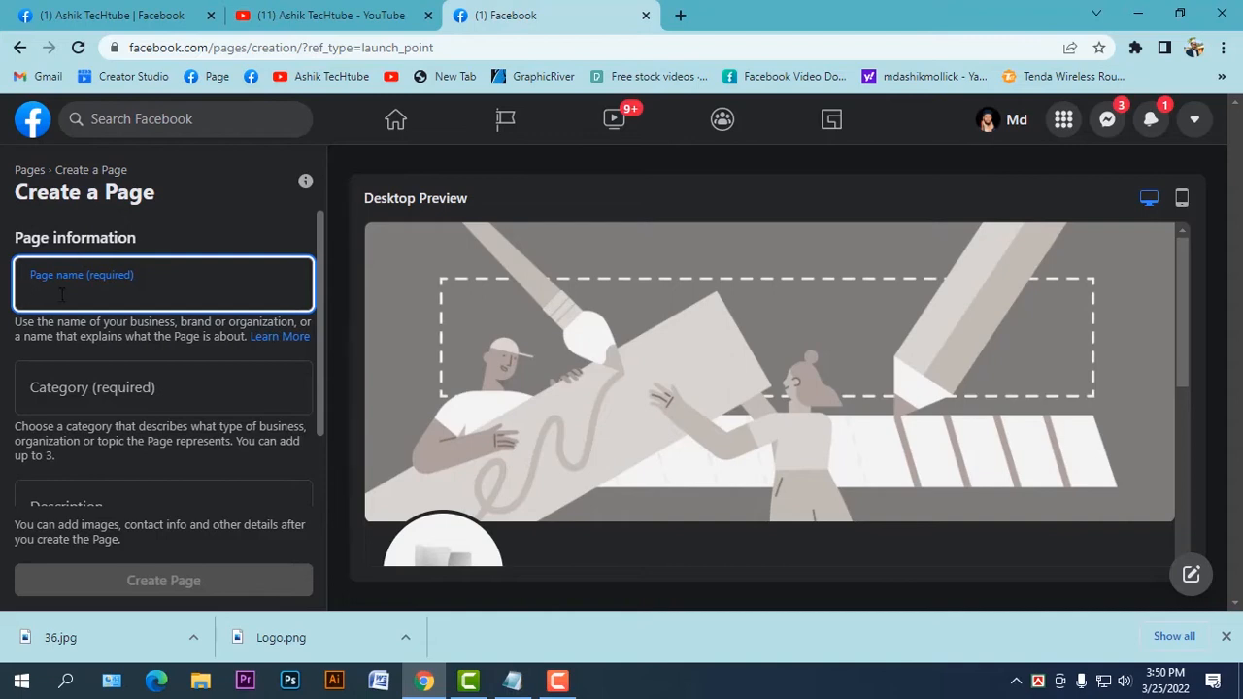
# Name the new Page "Ashik With Bangla" and assign it the category Video creator.
pyautogui.write('Ashik With Bangla')
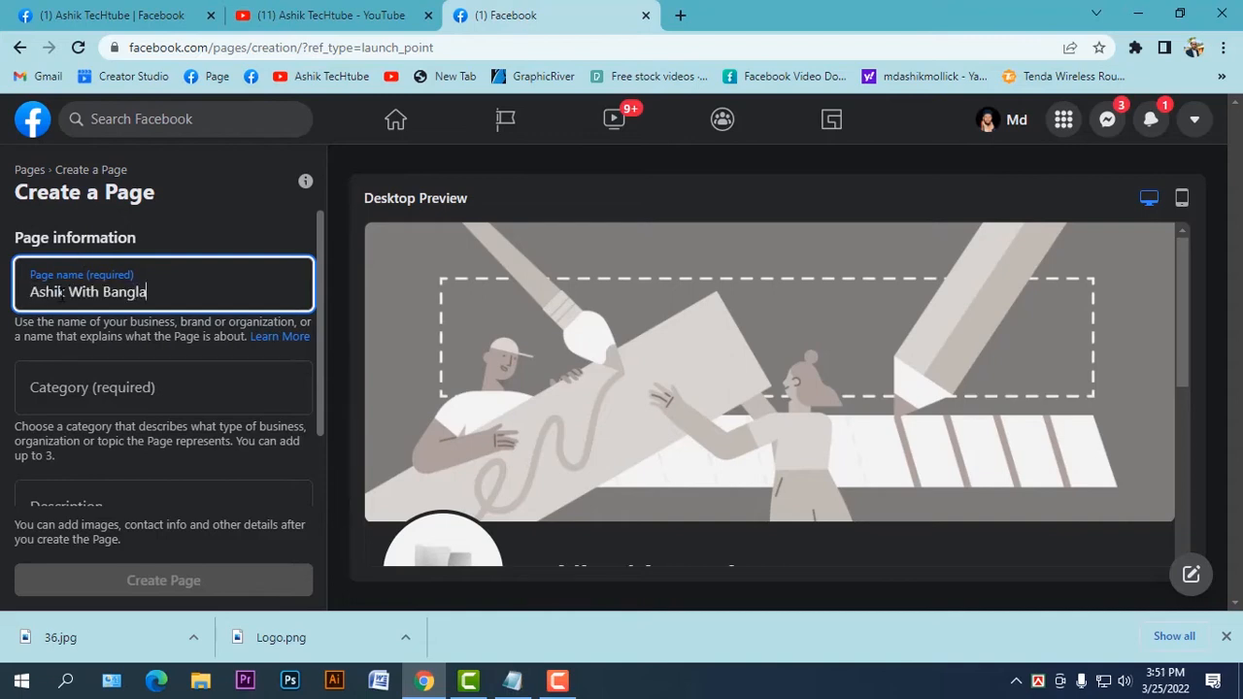
pyautogui.moveTo(152, 294); pyautogui.dragTo(29, 293)
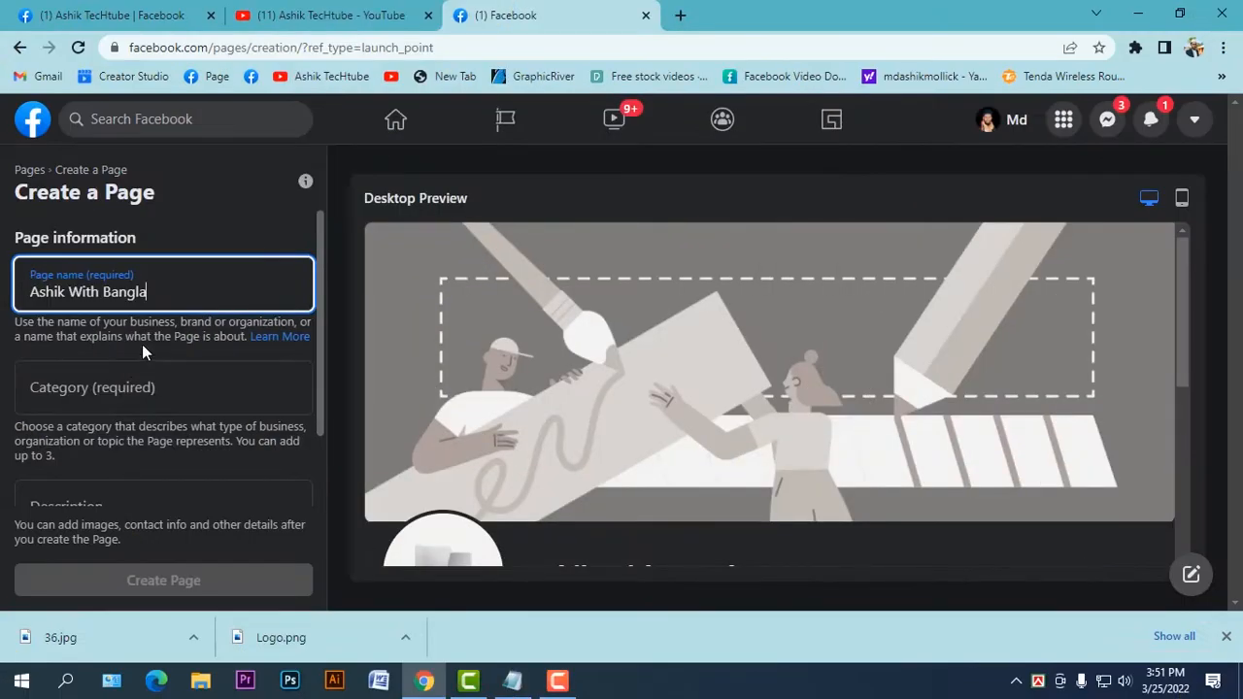
pyautogui.scroll(-1, 142, 344)
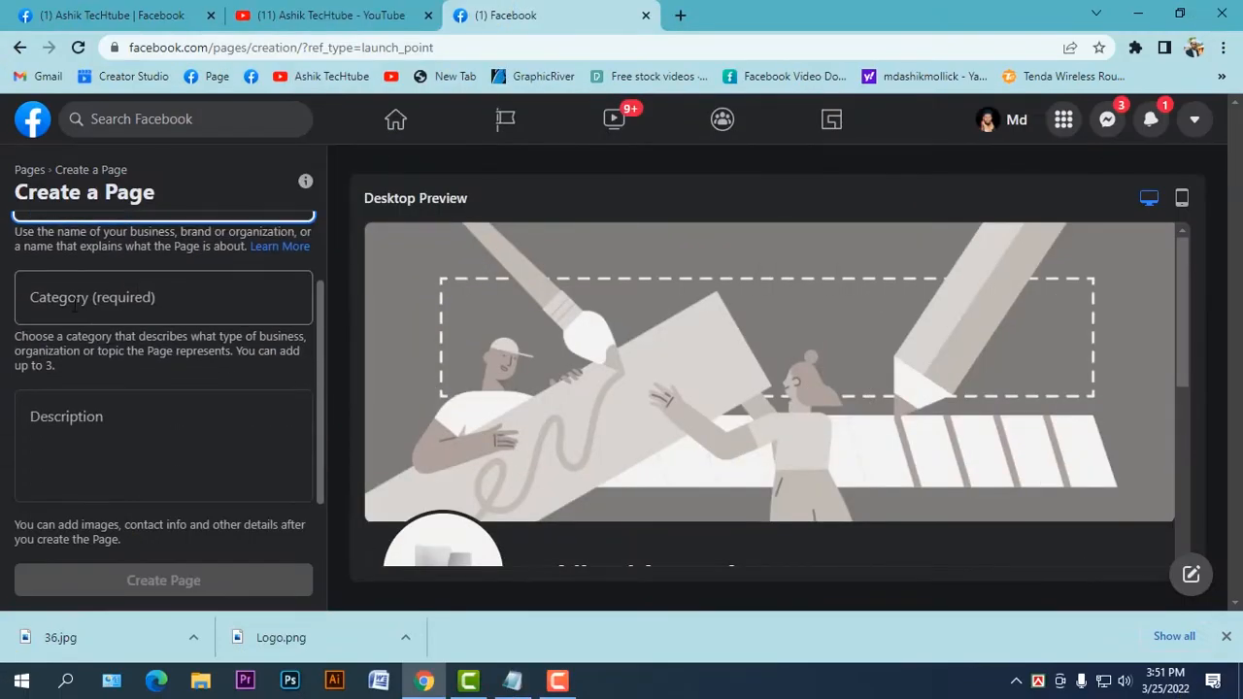
pyautogui.click(74, 305)
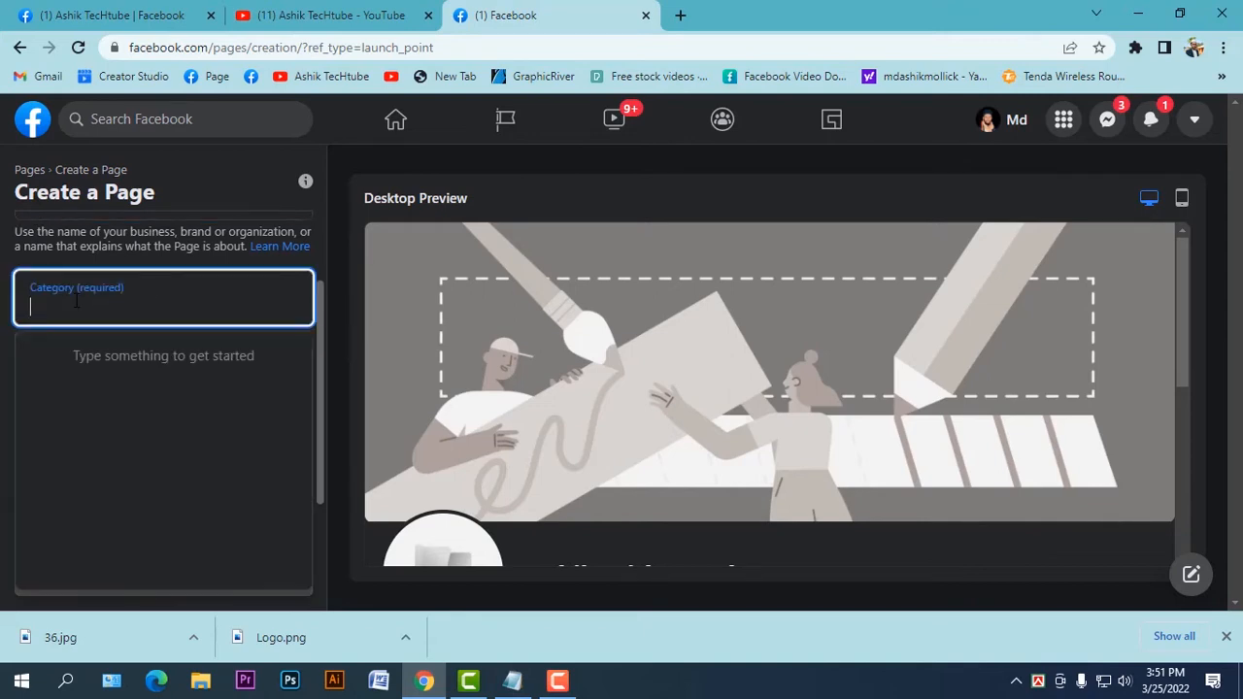
pyautogui.scroll(1, 68, 305)
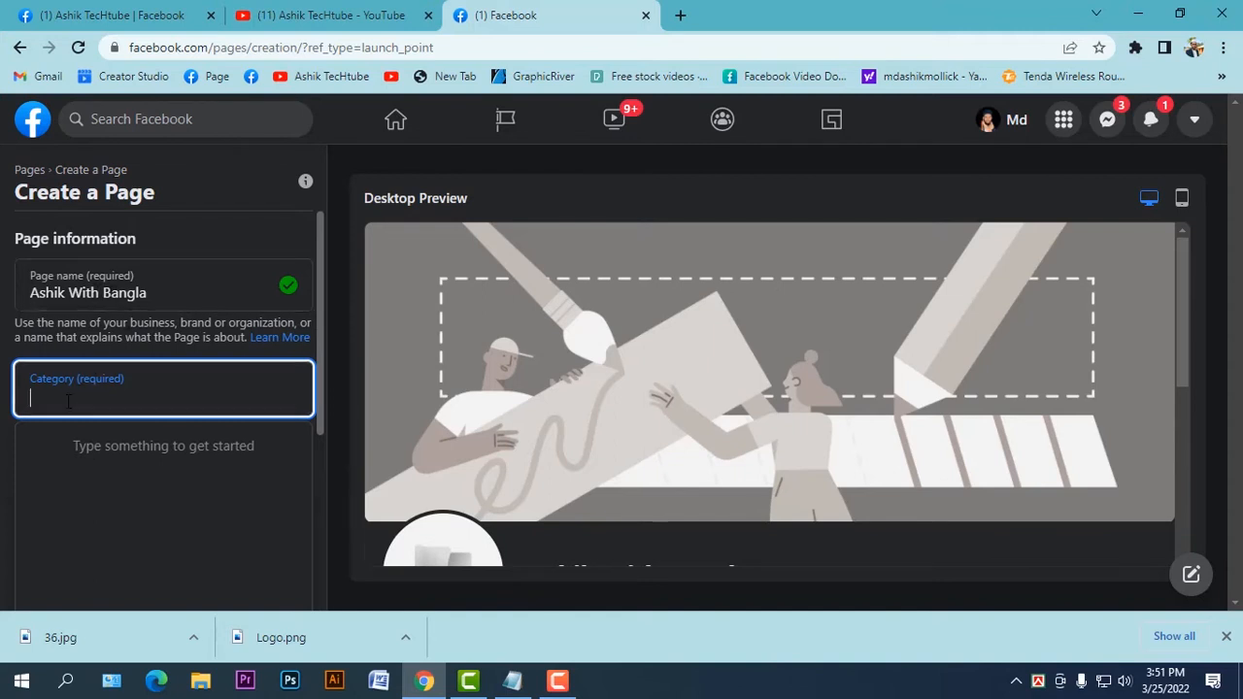
pyautogui.write('vide')
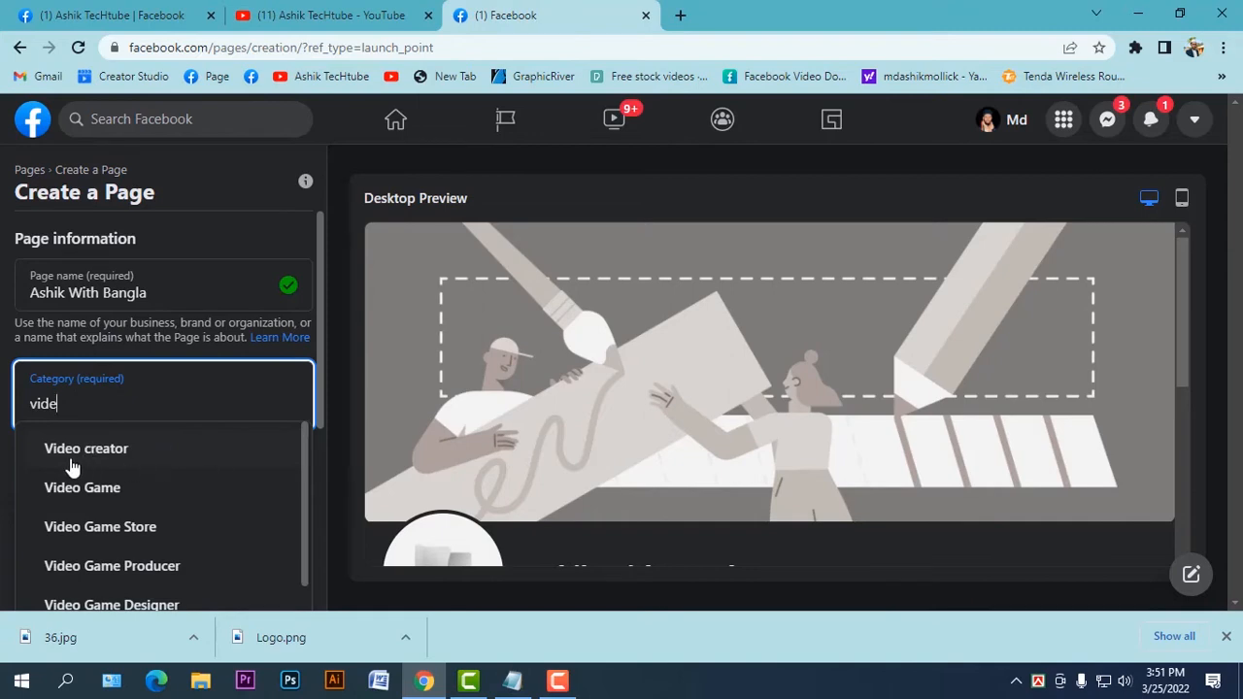
pyautogui.click(143, 453)
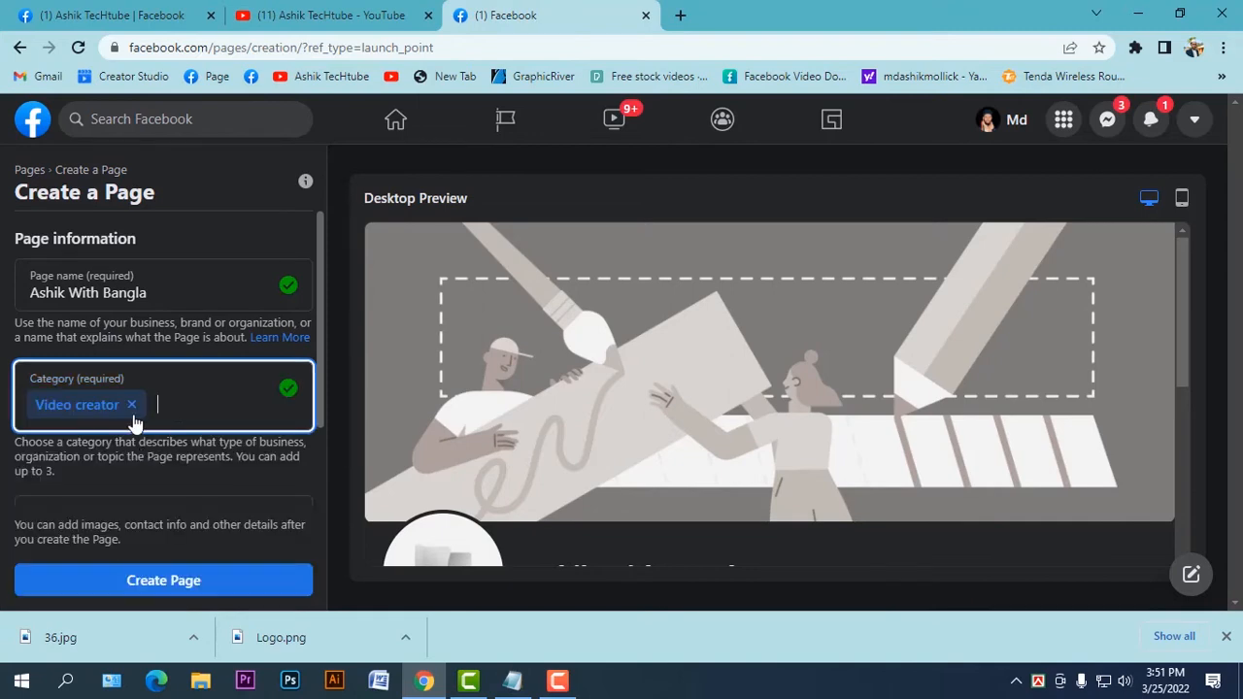
# Fill in the Page description with the prepared welcome text about tech and Islamic videos, replacing "Ashik TecHtube" with "Ashik With Bangla".
pyautogui.scroll(-1, 187, 390)
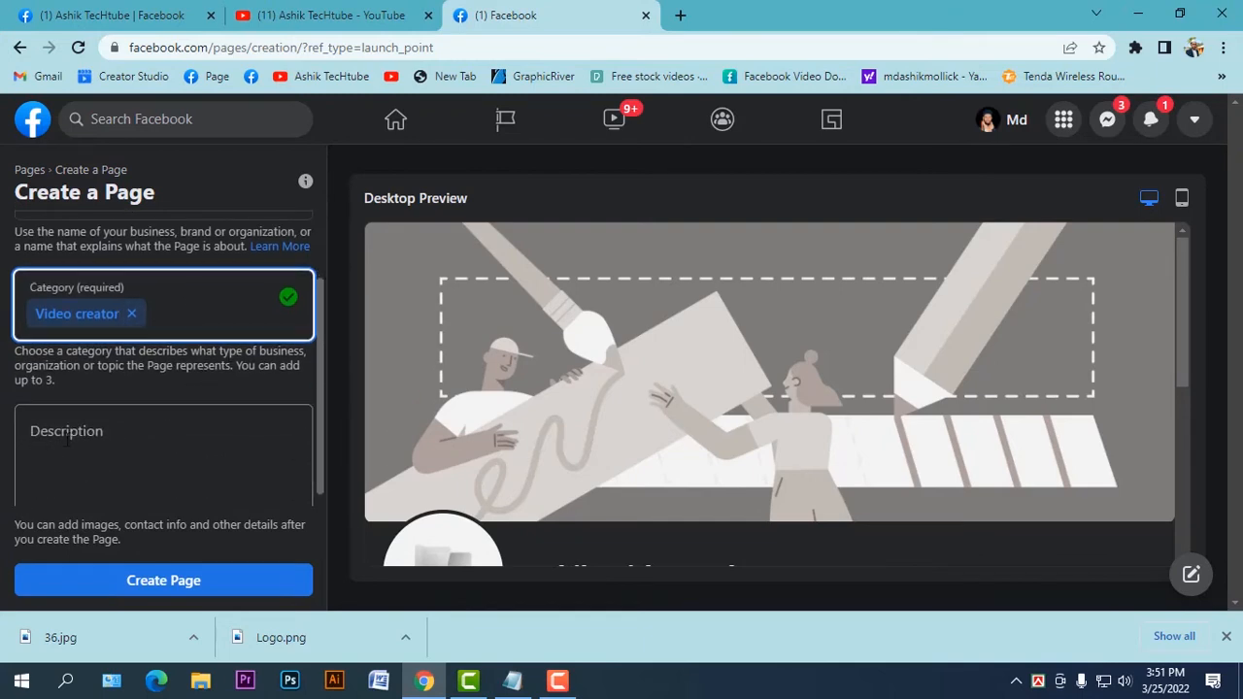
pyautogui.click(140, 442)
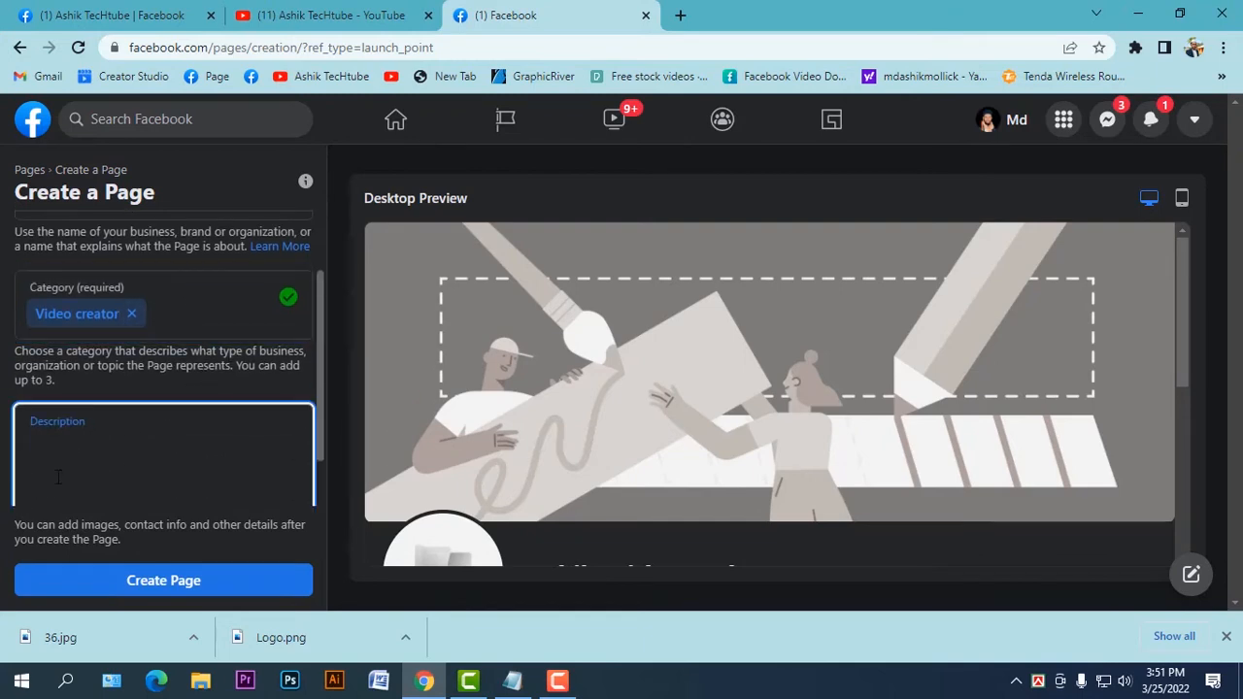
pyautogui.scroll(-1, 97, 445)
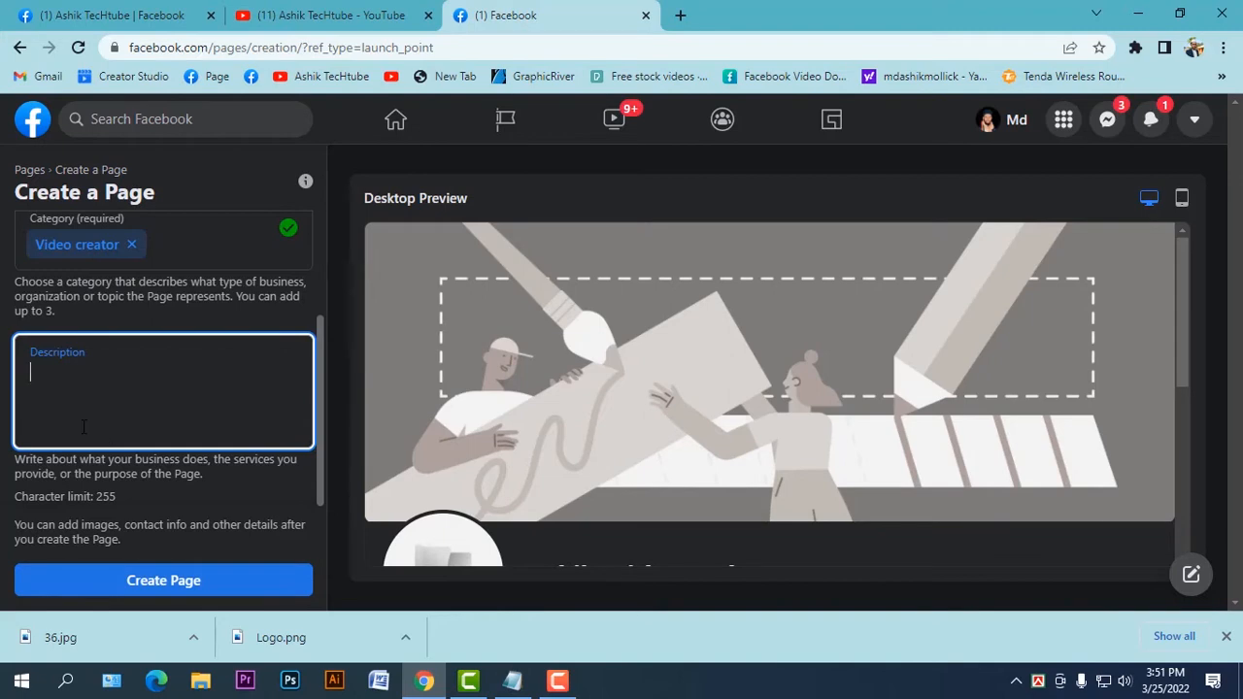
pyautogui.write('Welcome to "Ashik TecHtube", I created this Page Tech & Islamic Videos ( graphic design ,photo editing, video editing, YouTube Marketing & Islamic sung , waj etc.) in bangle. So, Please Like & Follow to "Ashik Tech-Tube", Thanks for visiting our Page.')
pyautogui.moveTo(210, 370); pyautogui.dragTo(117, 371)
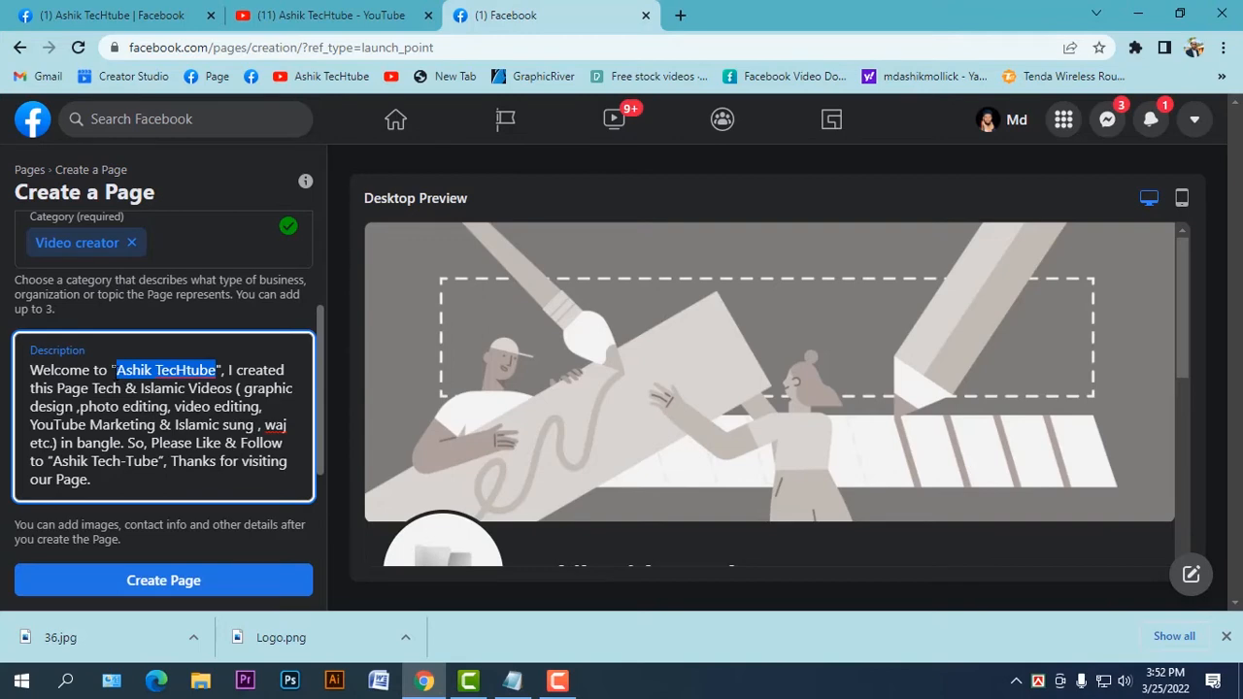
pyautogui.write('Ashik With Bangla')
# Review the entered Page name, category and full description on the Create a Page form.
pyautogui.scroll(2, 194, 417)
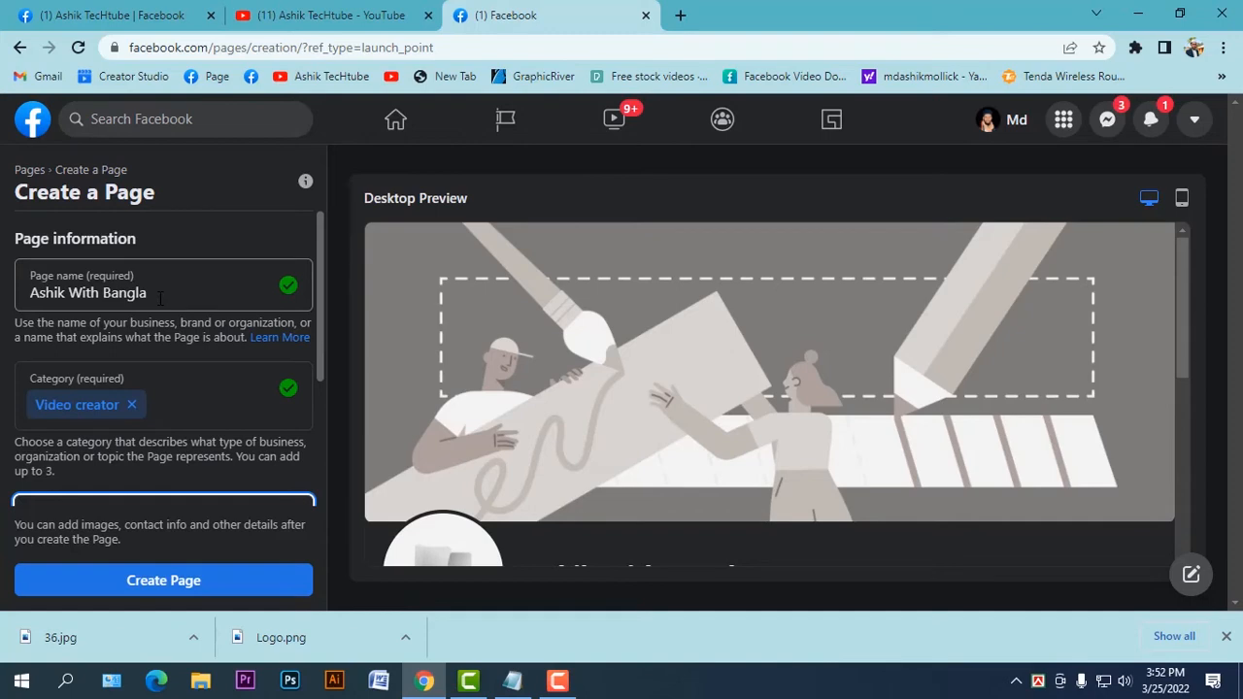
pyautogui.scroll(-1, 177, 296)
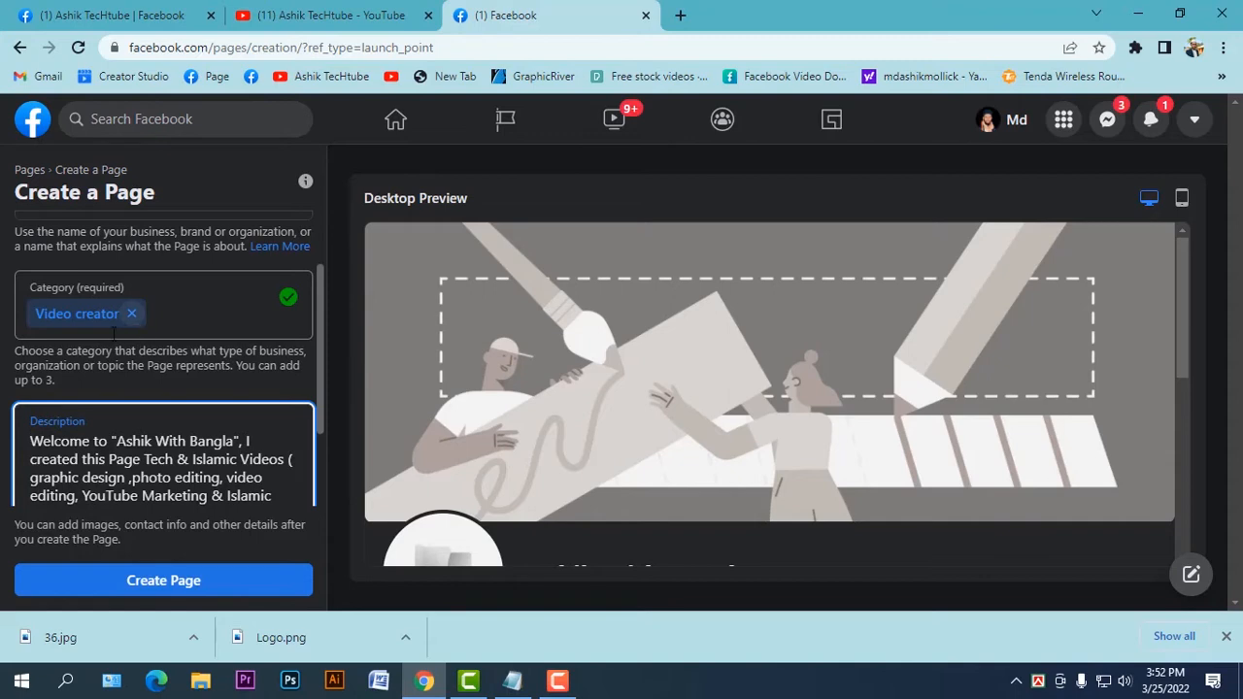
pyautogui.scroll(-2, 155, 408)
pyautogui.scroll(3, 43, 386)
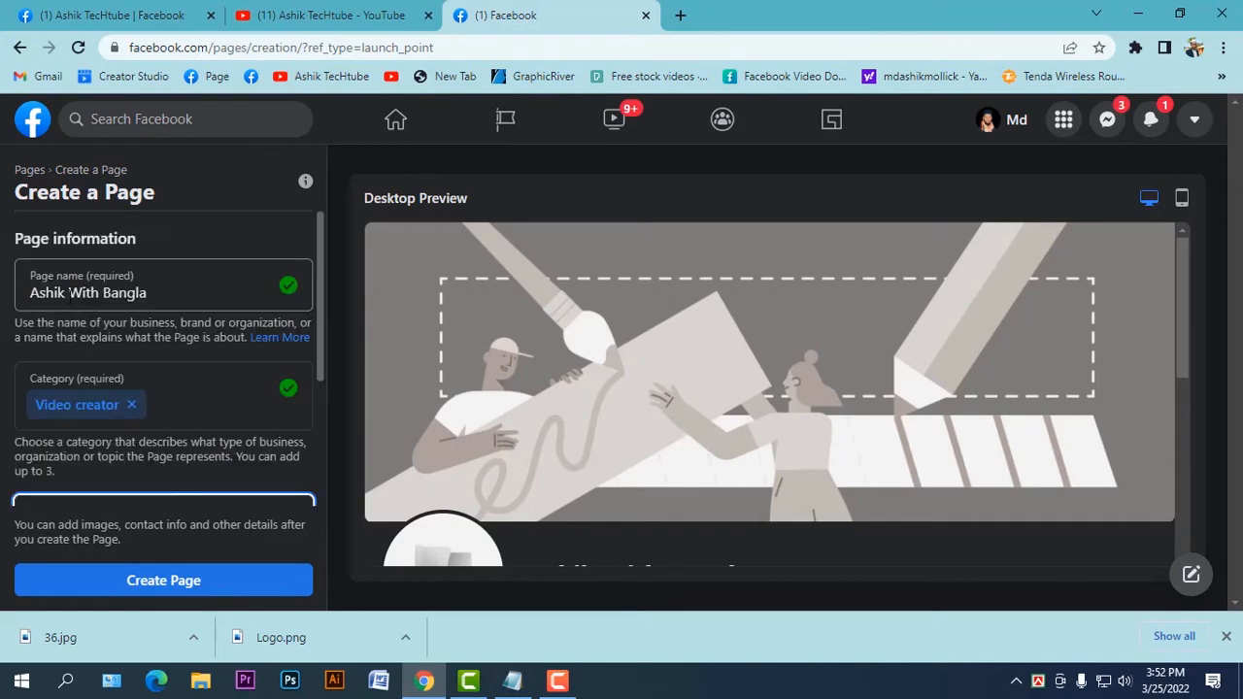
pyautogui.scroll(-2, 151, 367)
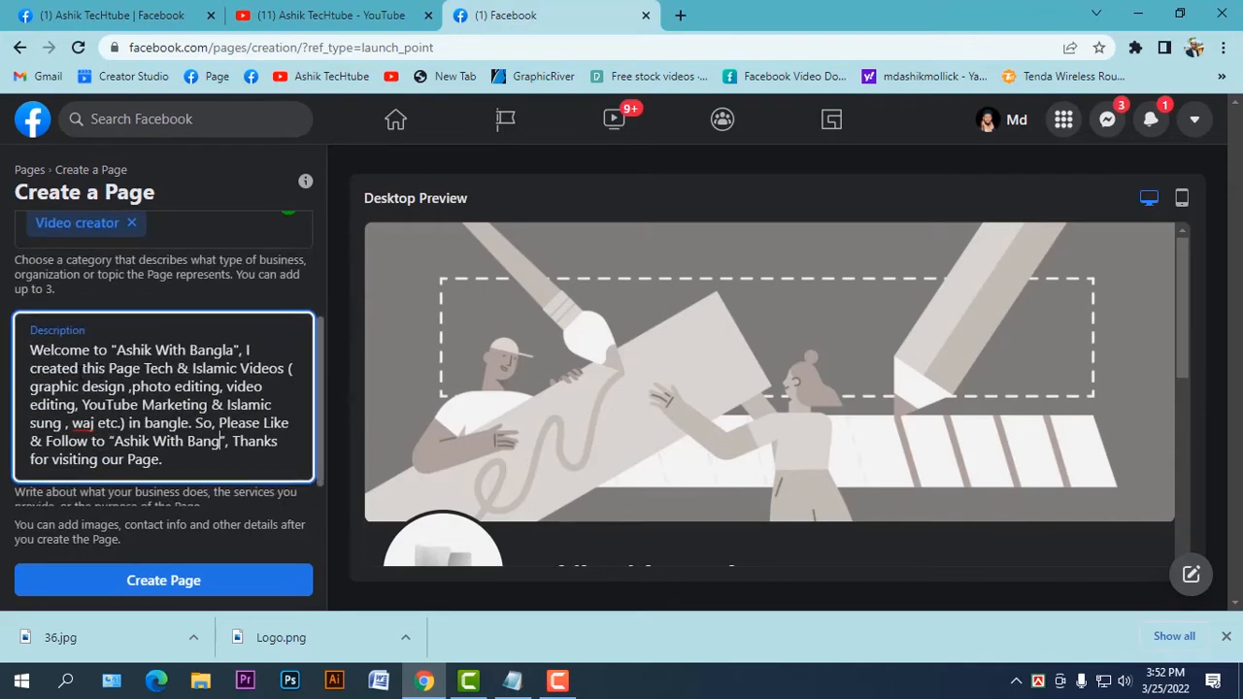
pyautogui.scroll(-1, 98, 437)
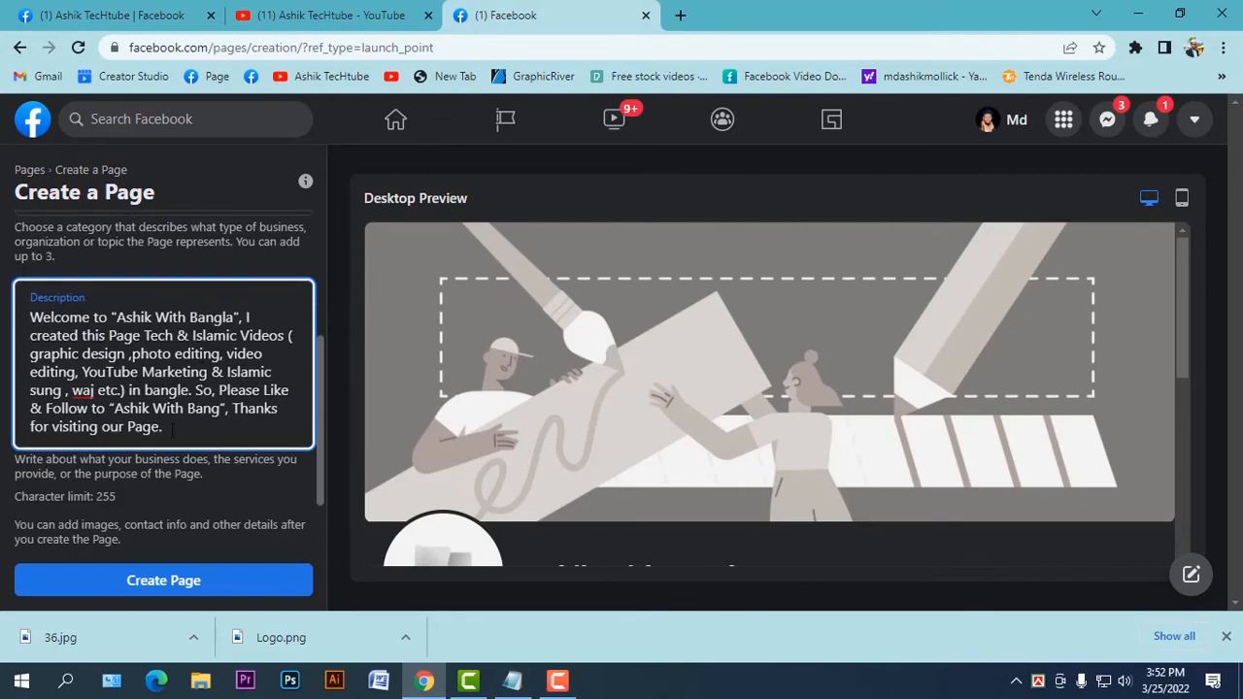
# Try to create the Page, replace its name with "Video Creator Ashik" and remove the bracketed topic list from the description.
pyautogui.click(218, 583)
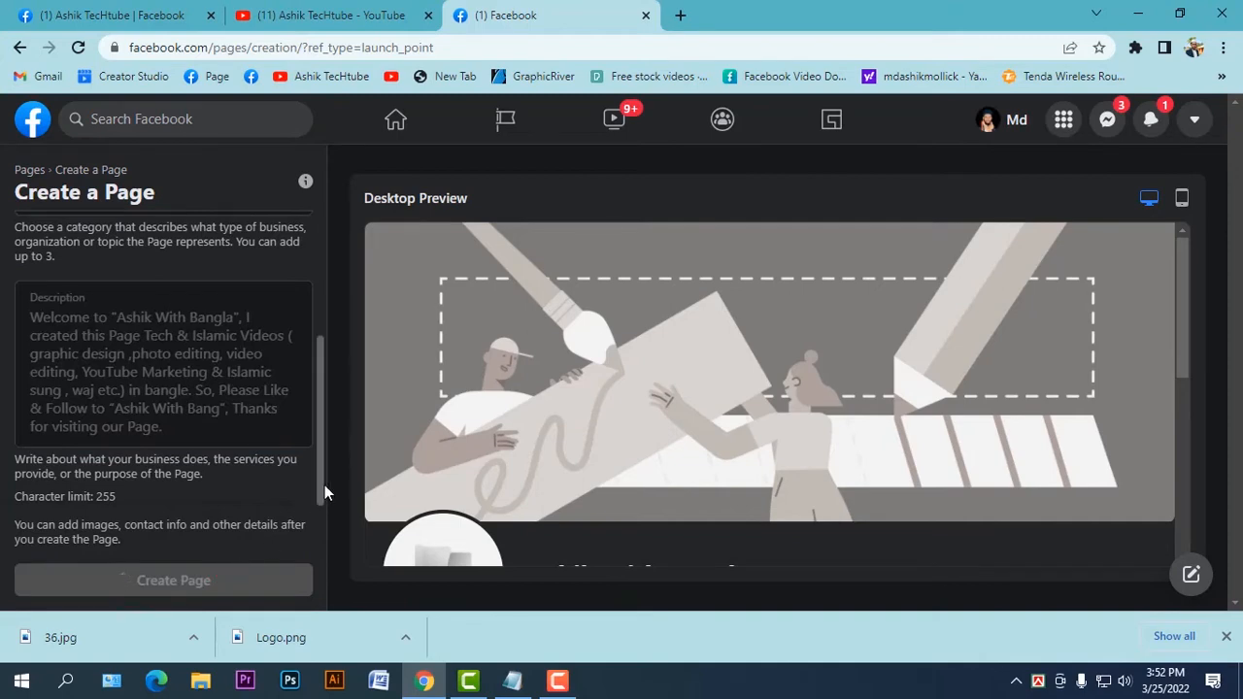
pyautogui.scroll(4, 173, 349)
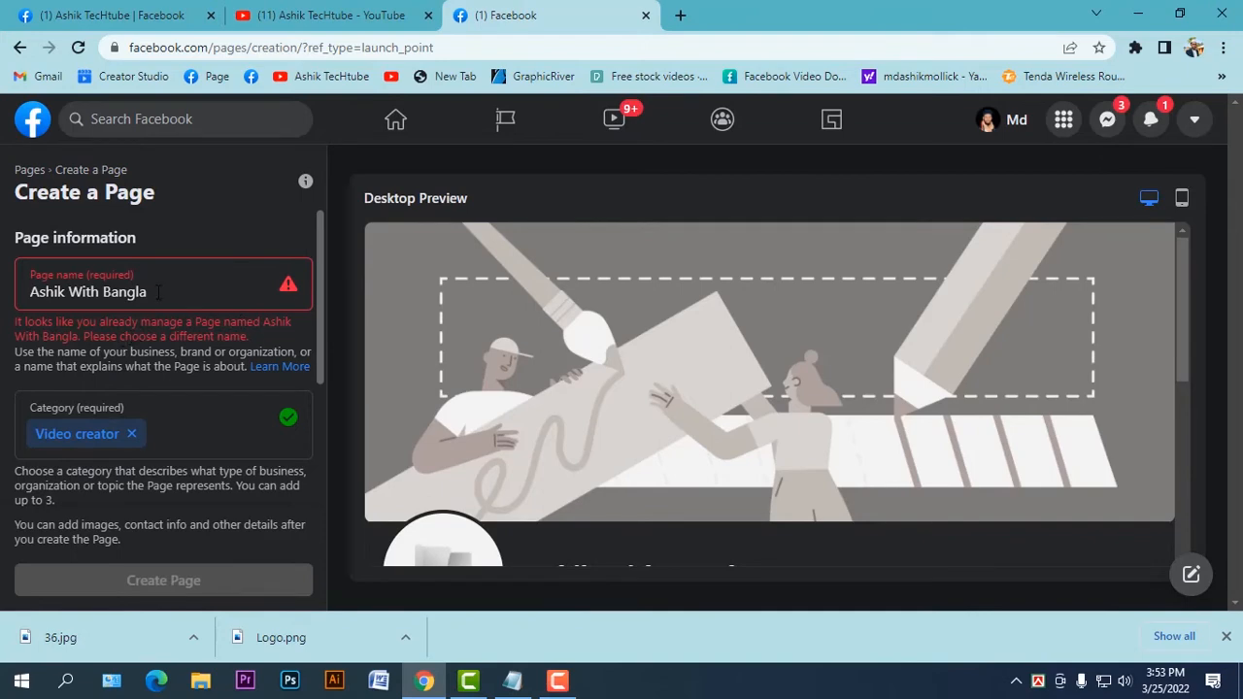
pyautogui.moveTo(159, 292); pyautogui.dragTo(65, 292)
pyautogui.press('BackSpace')
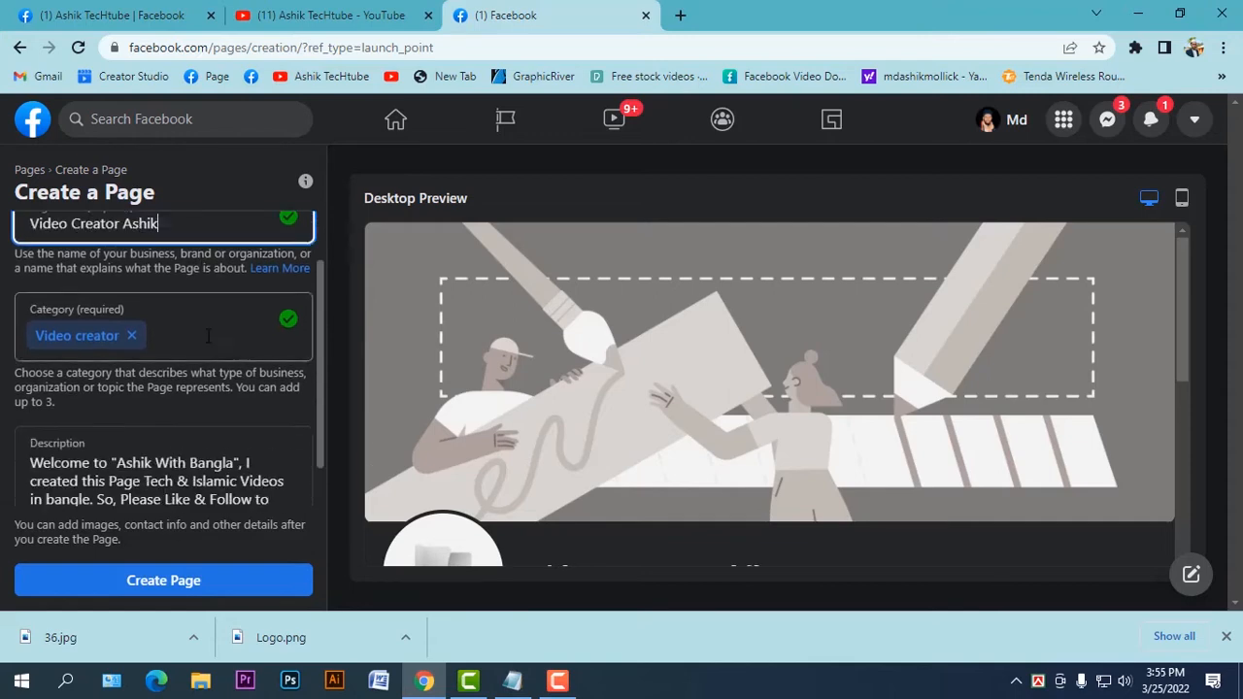
# Check the category and description on the form and create the Page.
pyautogui.scroll(-1, 163, 437)
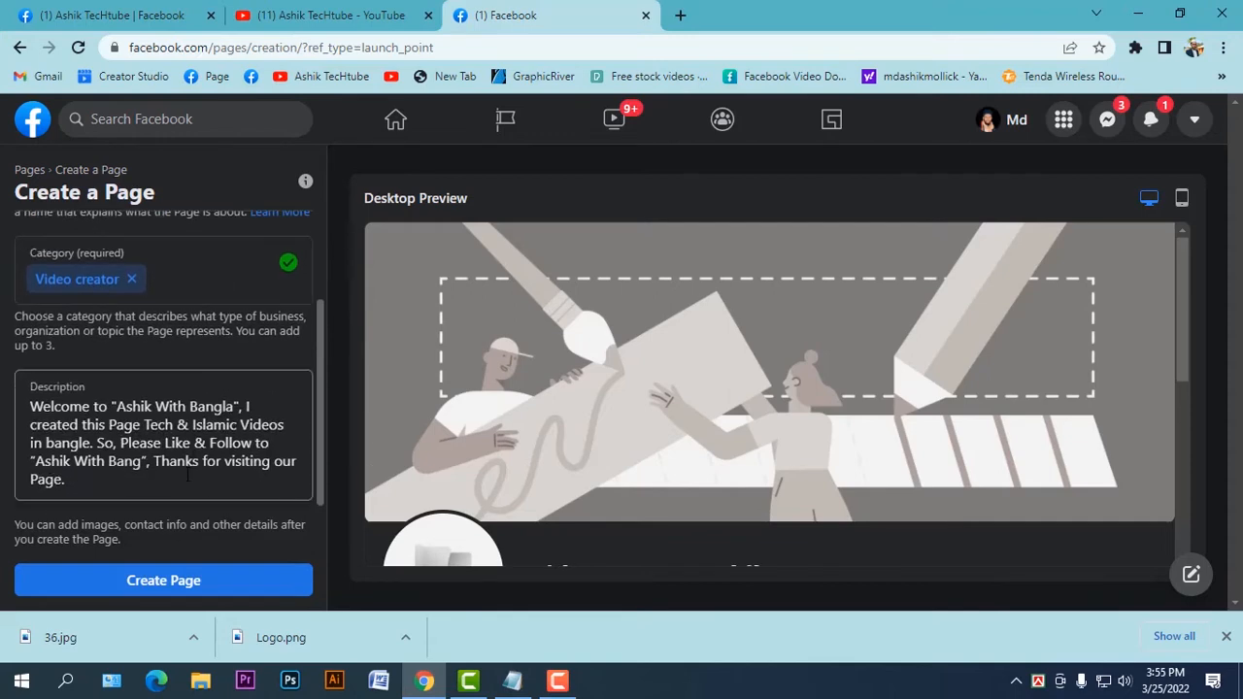
pyautogui.click(197, 585)
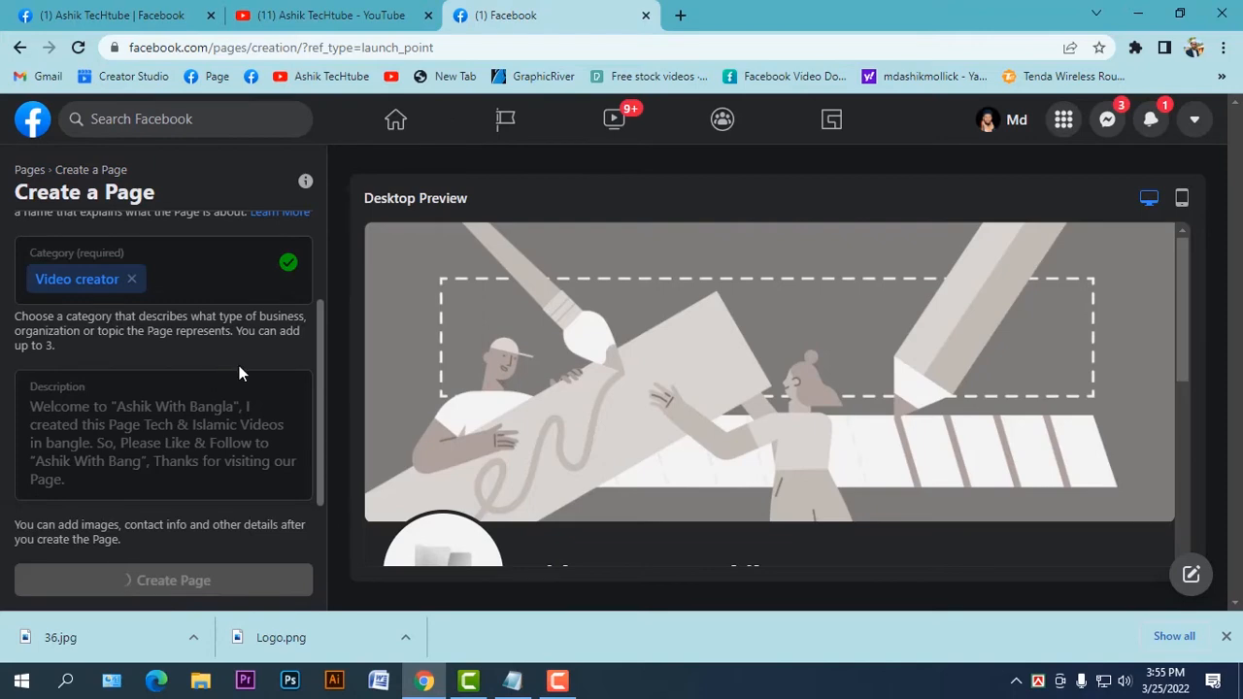
pyautogui.scroll(1, 241, 370)
pyautogui.scroll(1, 241, 370)
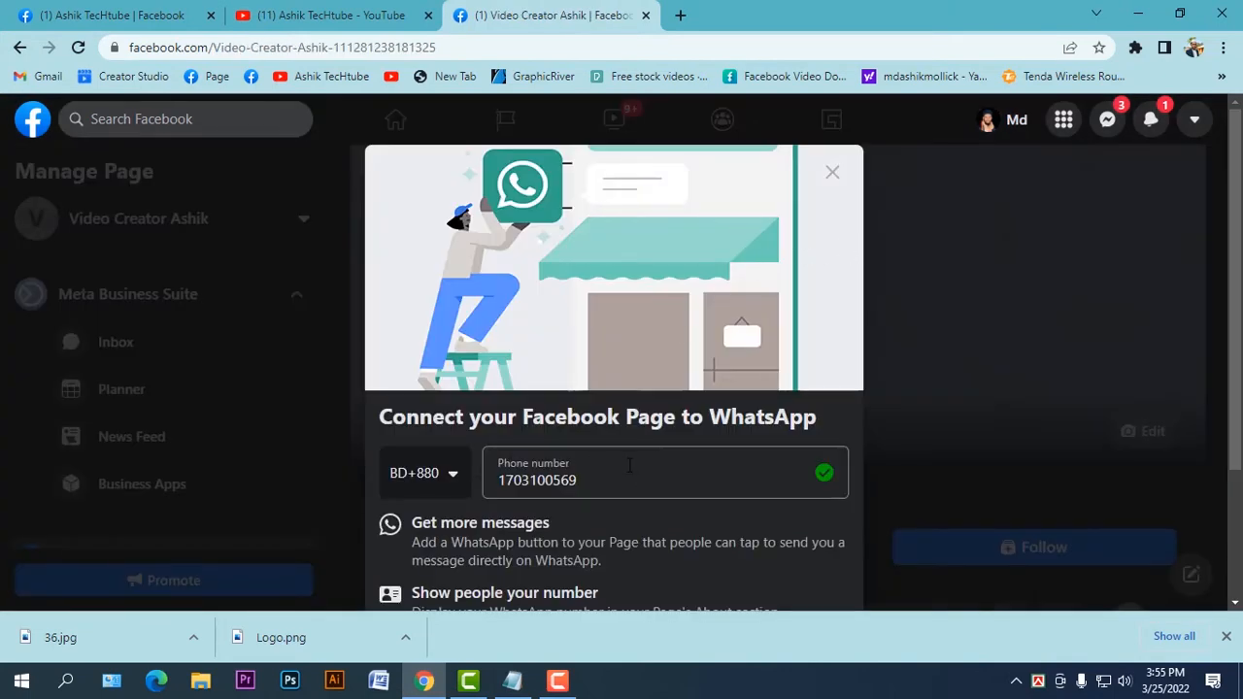
# Clear the suggested phone number and leave the WhatsApp connection dialog without linking an account to the new Page.
pyautogui.moveTo(629, 466); pyautogui.dragTo(423, 500)
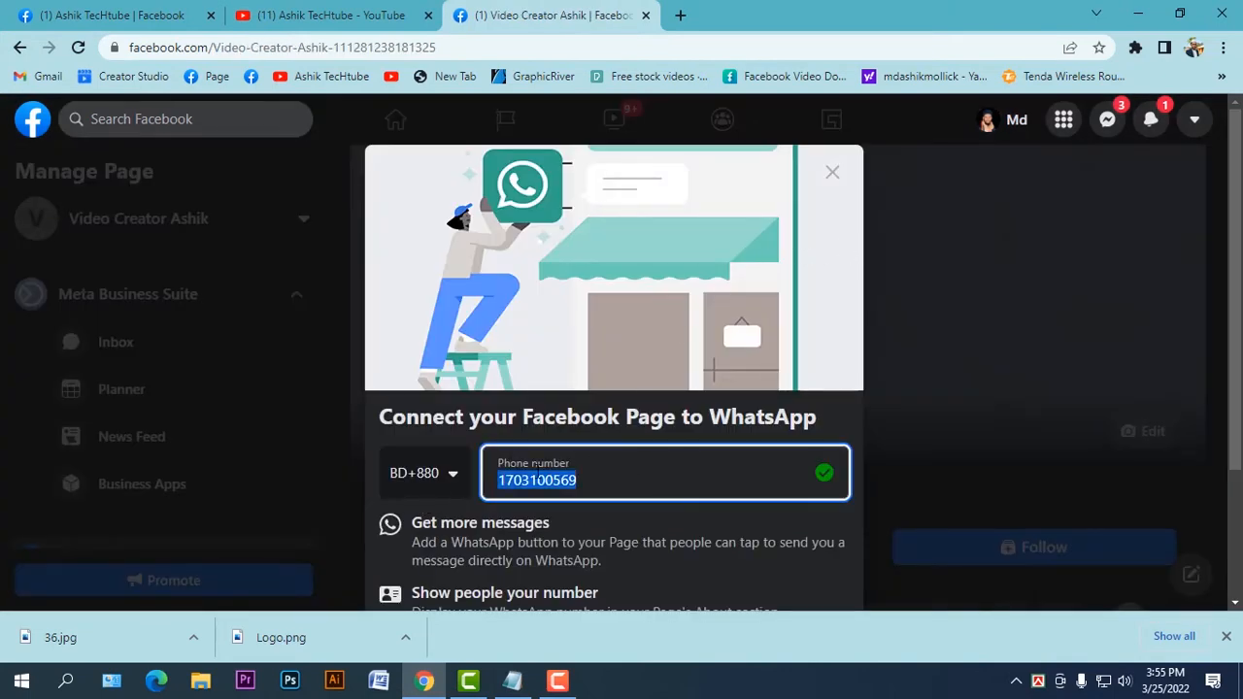
pyautogui.press('BackSpace')
pyautogui.click(841, 178)
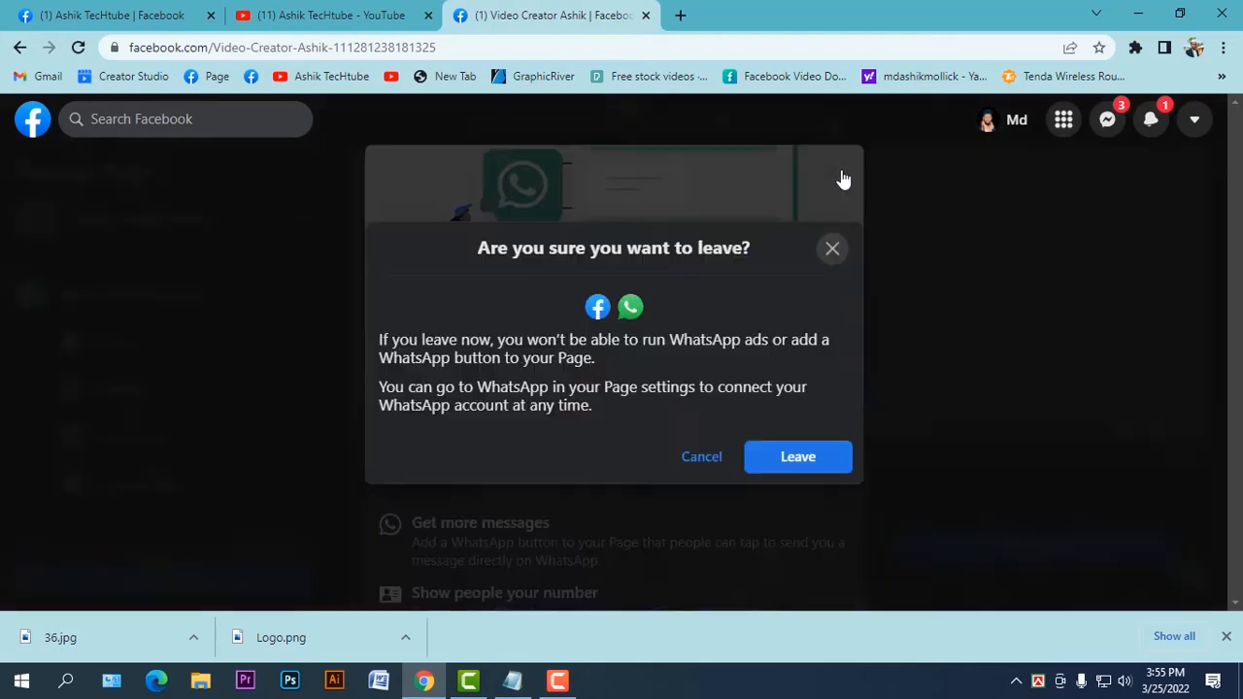
pyautogui.click(788, 459)
pyautogui.scroll(-2, 671, 431)
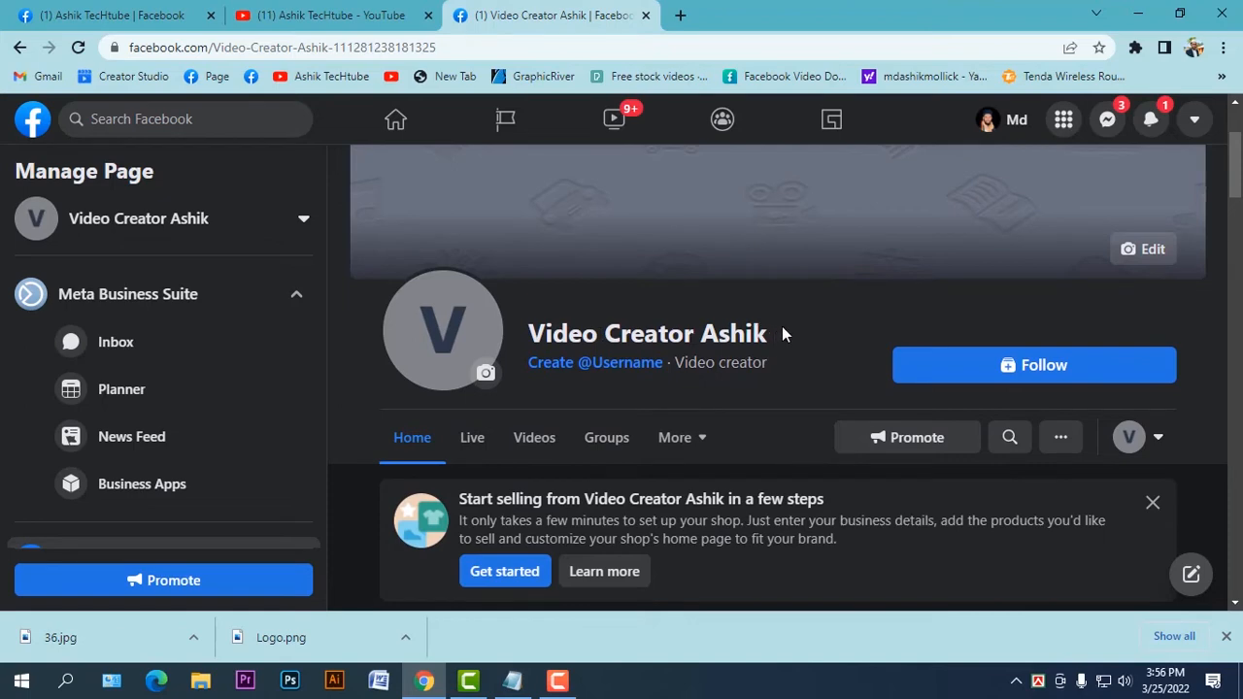
pyautogui.scroll(1, 782, 335)
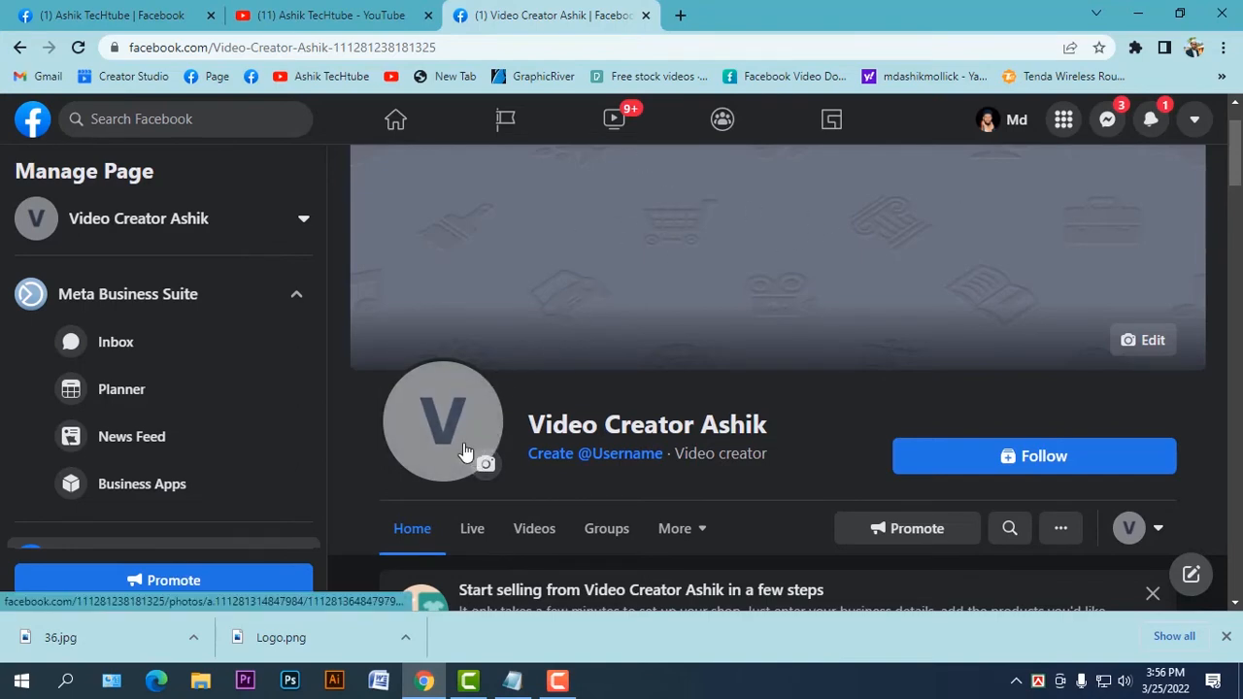
# Switch to YouTube and look through the Ashik TecHtube channel's banner, uploaded videos and home sections.
pyautogui.click(327, 16)
pyautogui.scroll(-4, 572, 311)
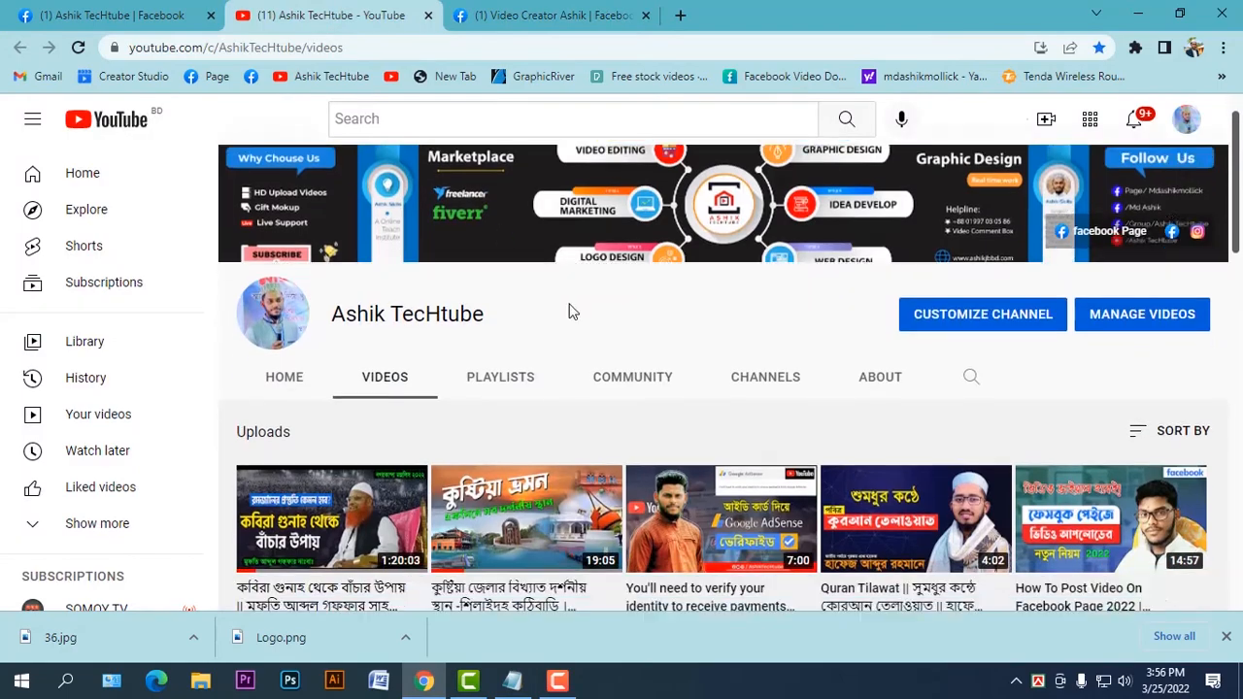
pyautogui.scroll(-6, 696, 355)
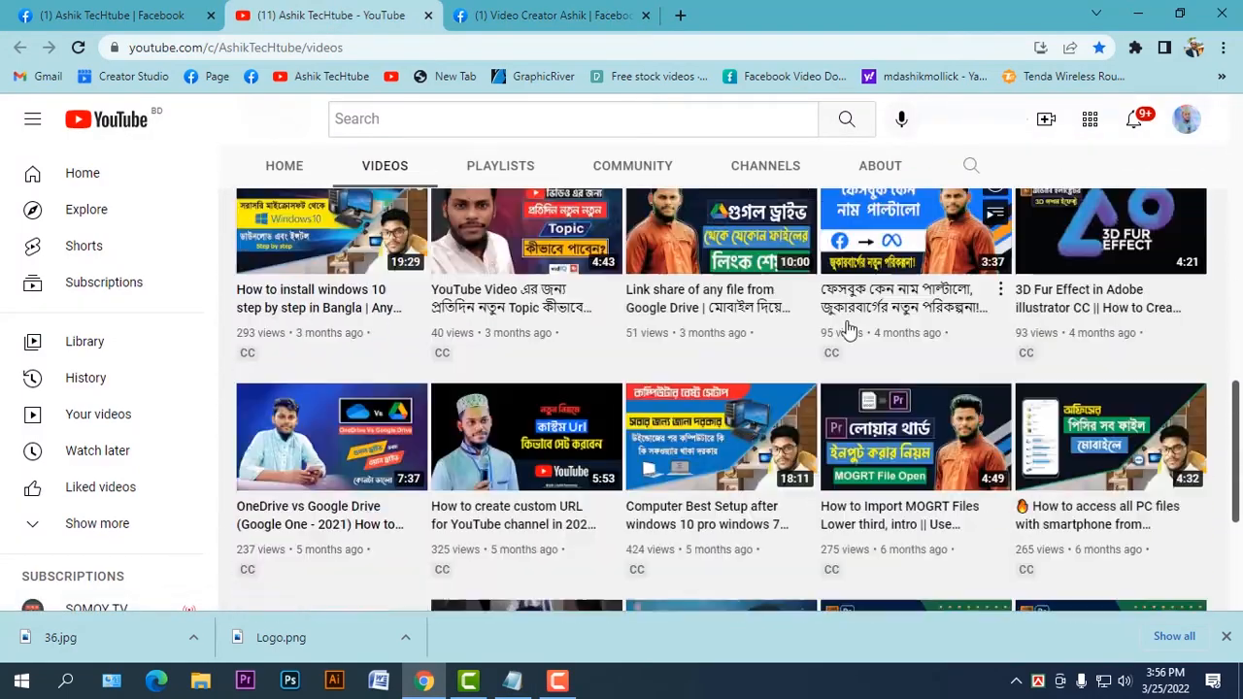
pyautogui.scroll(10, 688, 352)
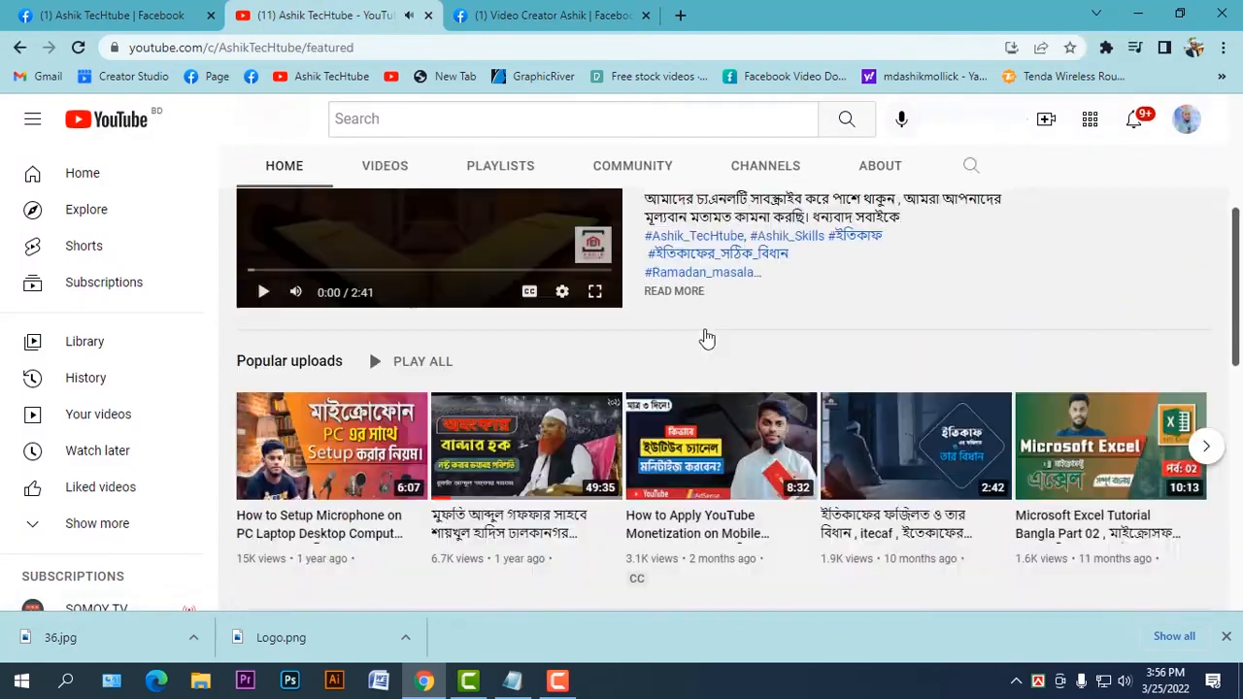
pyautogui.scroll(-2, 708, 339)
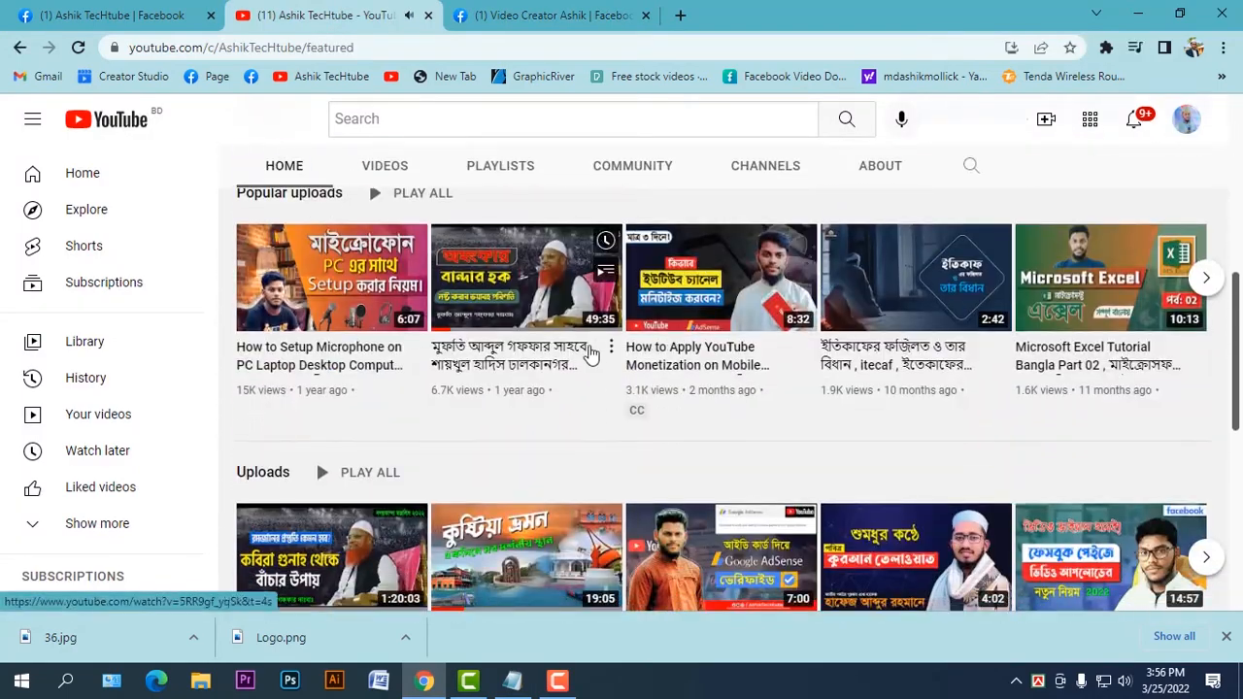
pyautogui.scroll(-4, 690, 344)
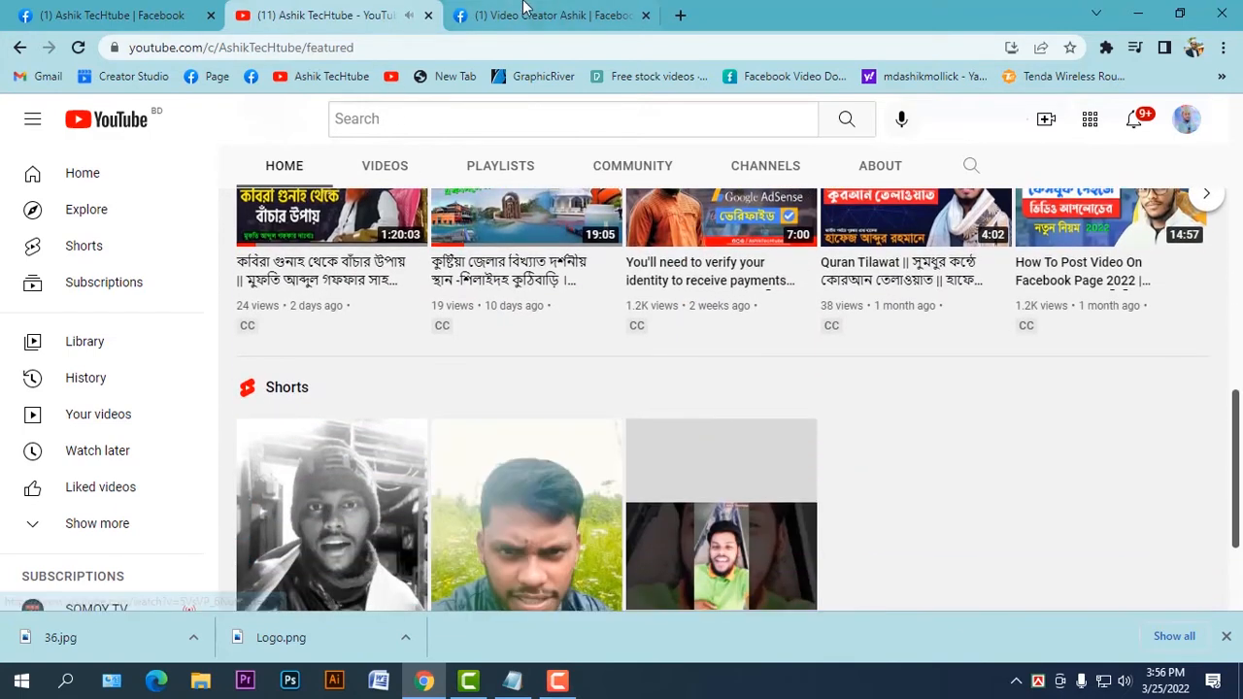
# Return to the new Facebook Page and open its profile picture for updating.
pyautogui.click(544, 16)
pyautogui.click(443, 422)
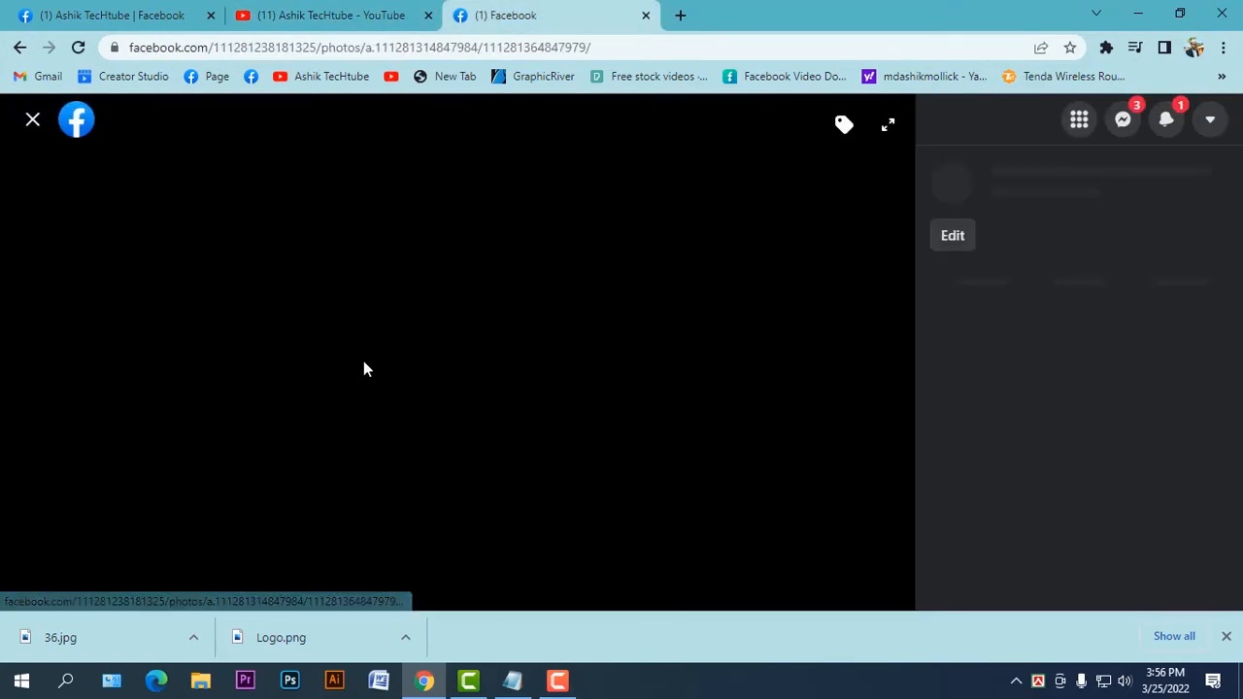
pyautogui.press('Escape')
pyautogui.click(486, 464)
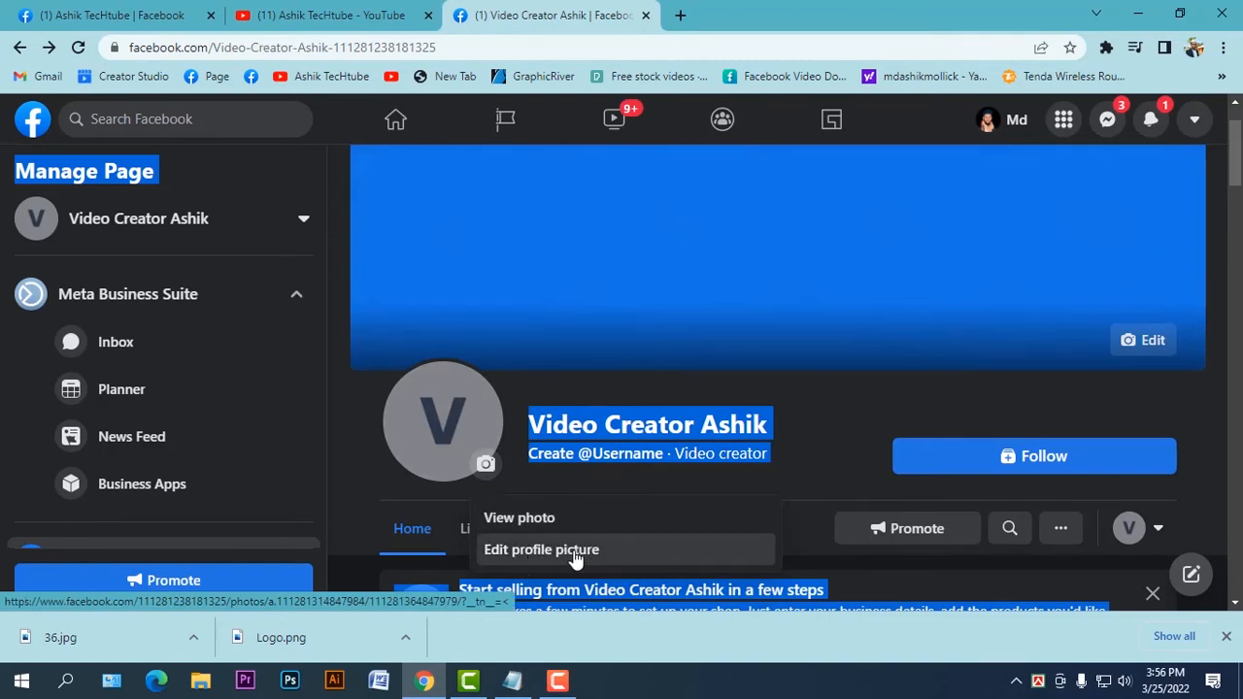
pyautogui.click(615, 552)
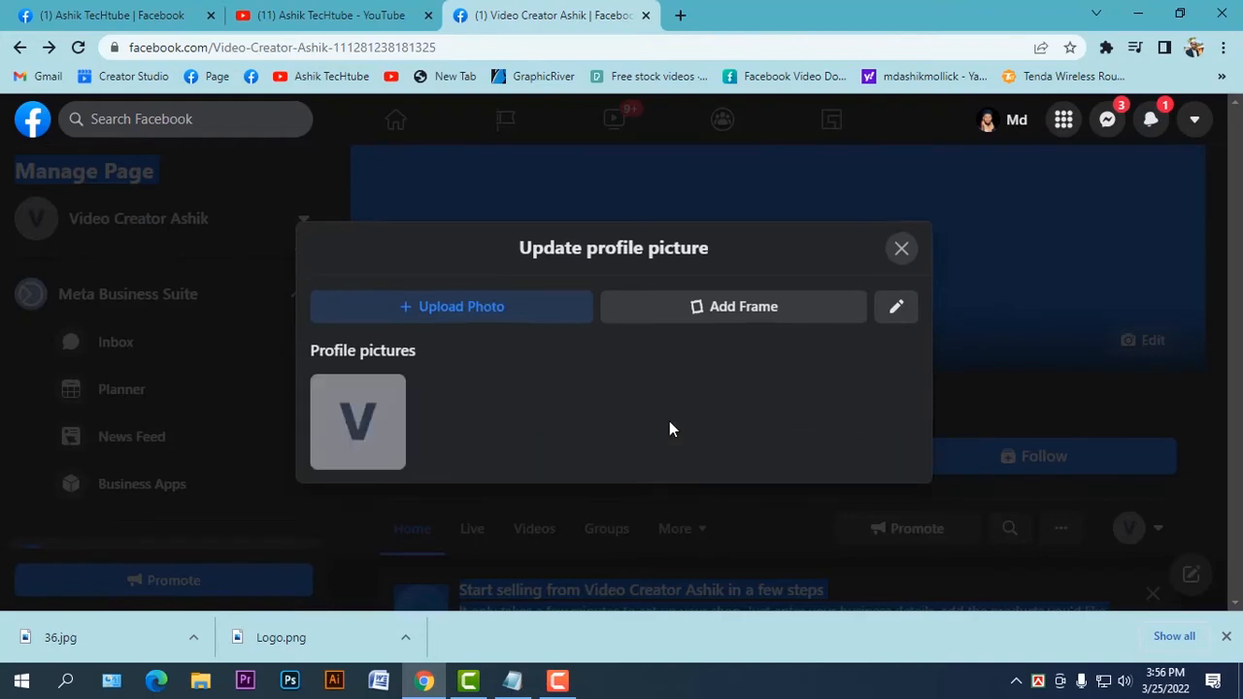
pyautogui.click(518, 307)
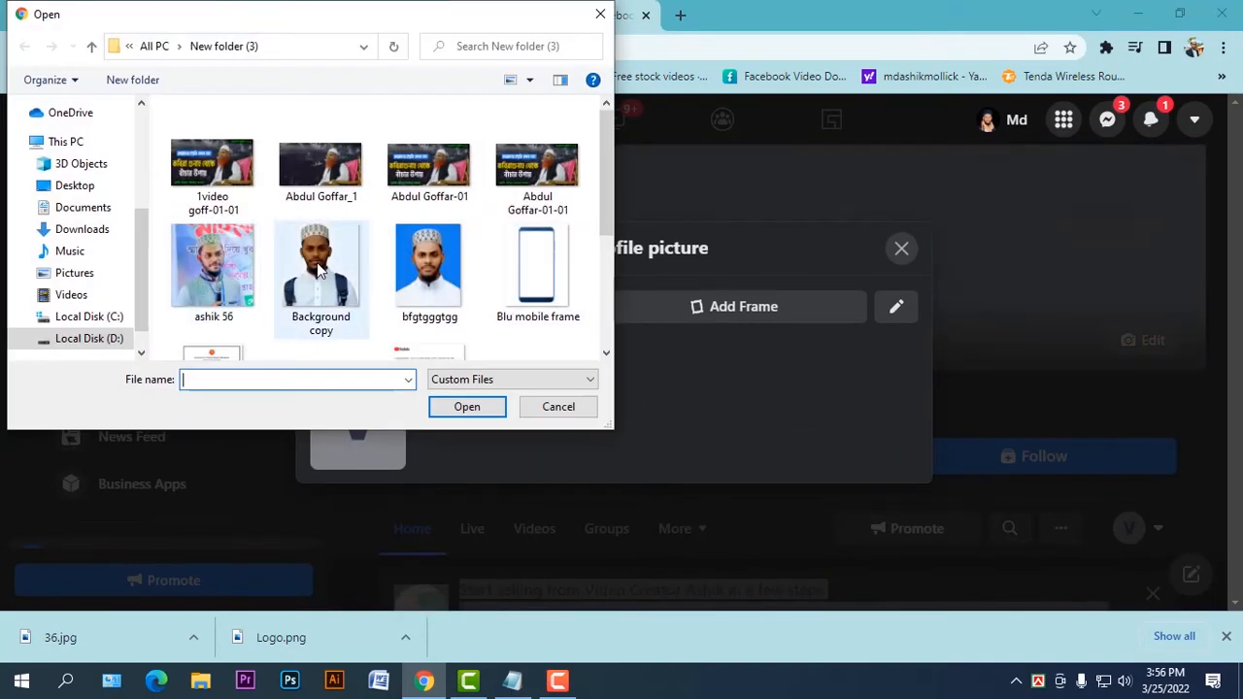
pyautogui.scroll(3, 78, 224)
pyautogui.click(70, 236)
pyautogui.click(74, 171)
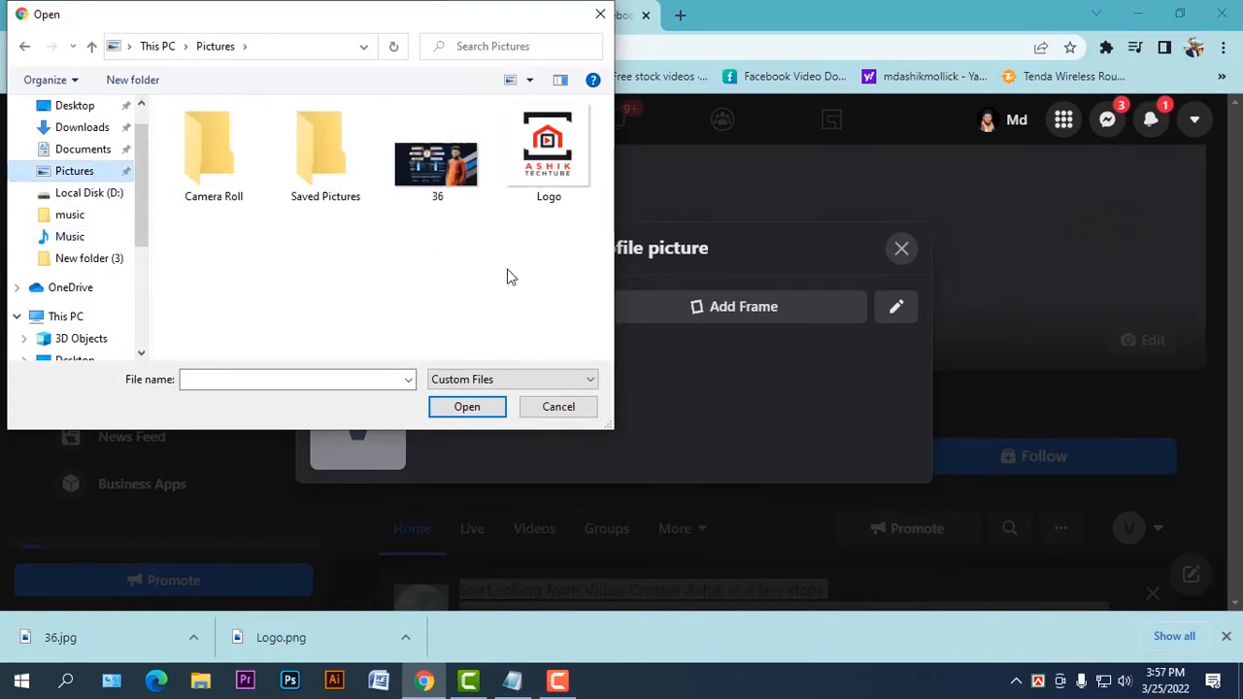
pyautogui.click(547, 148)
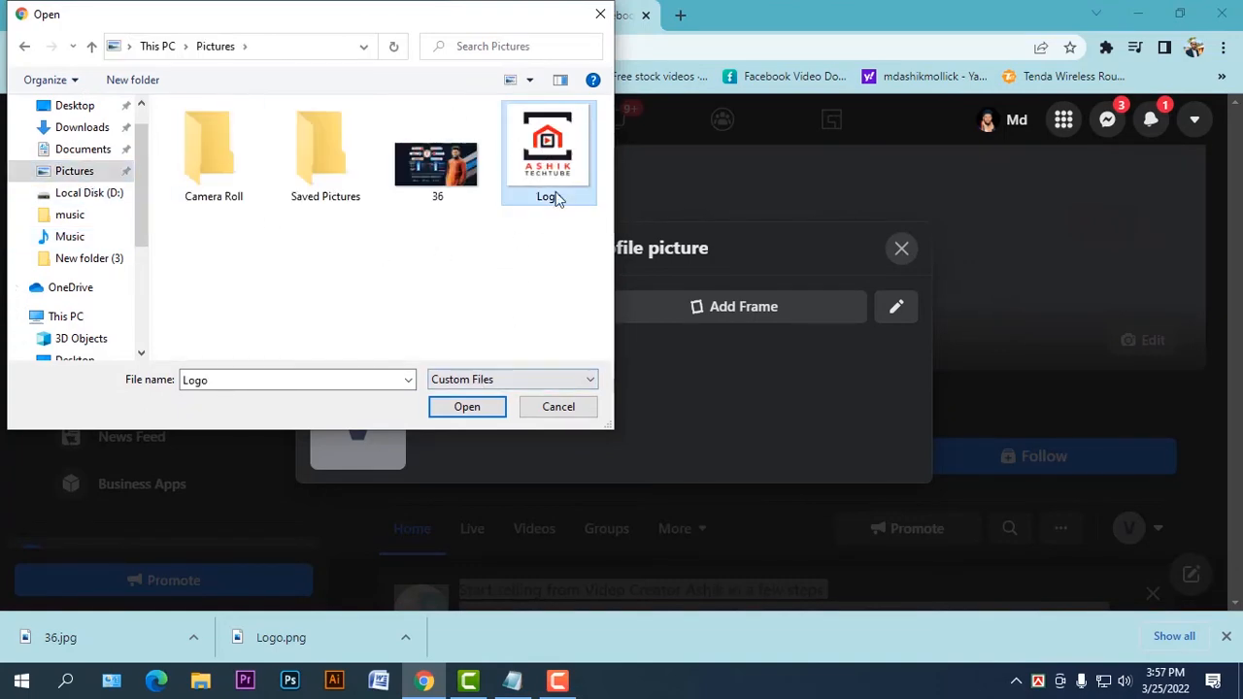
pyautogui.click(483, 407)
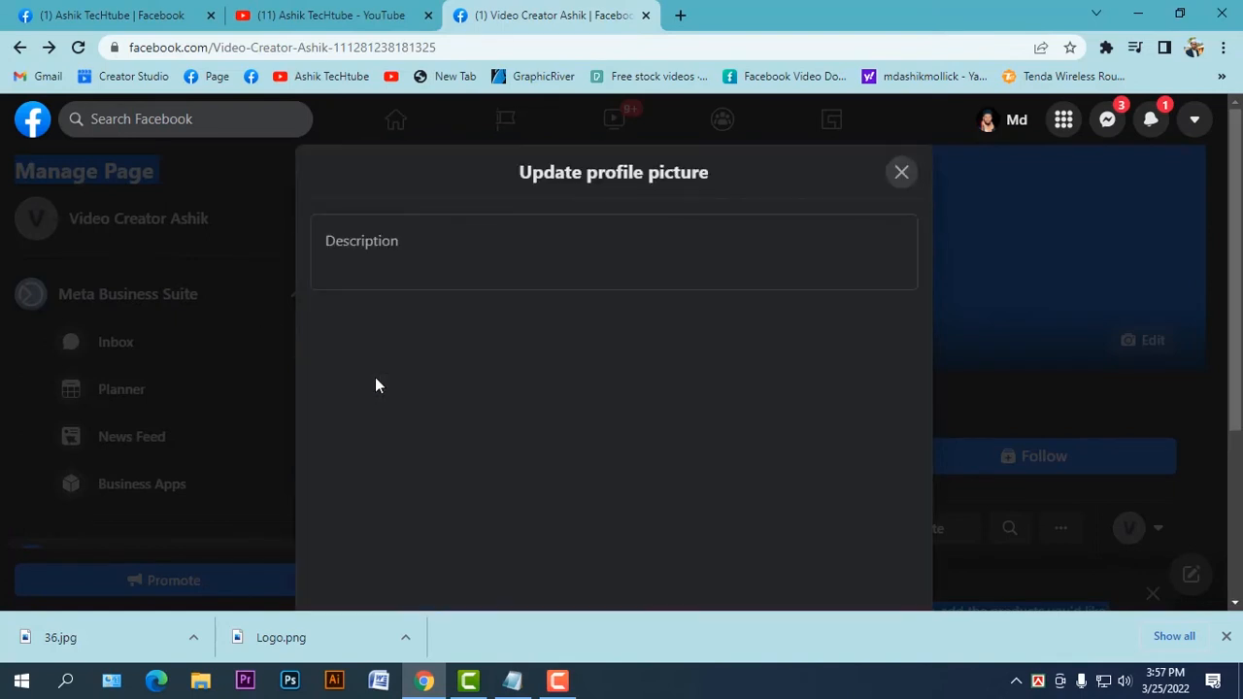
pyautogui.scroll(-3, 614, 398)
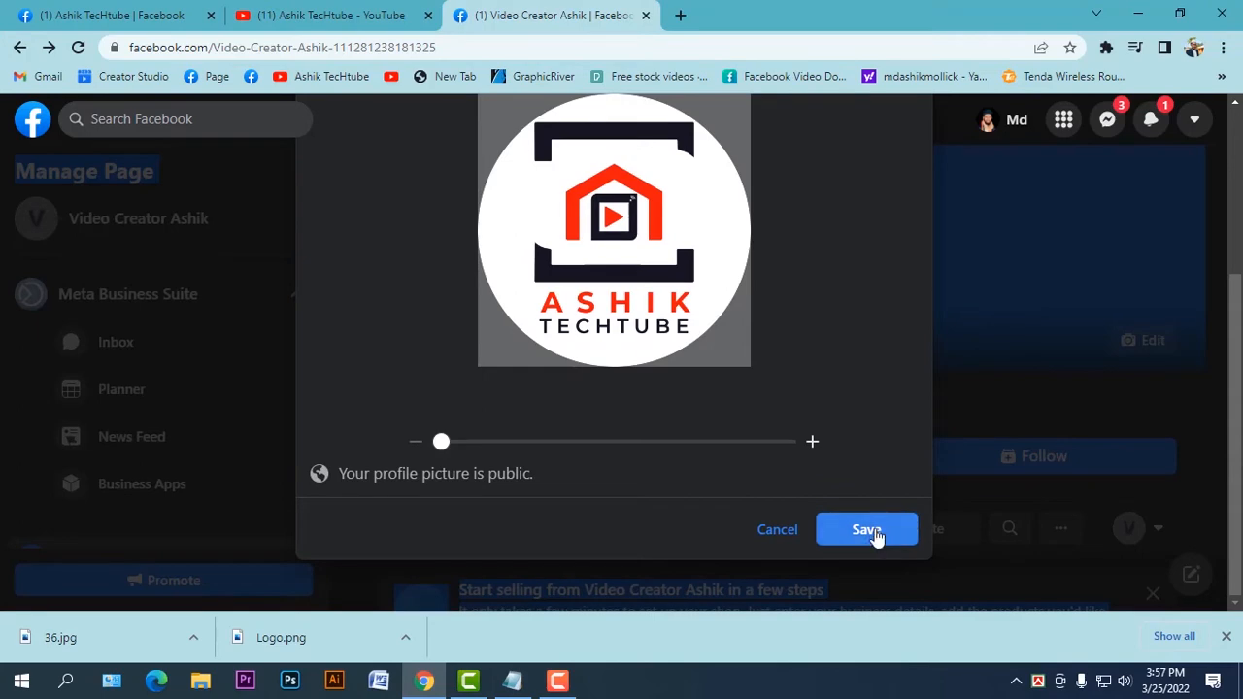
pyautogui.click(873, 531)
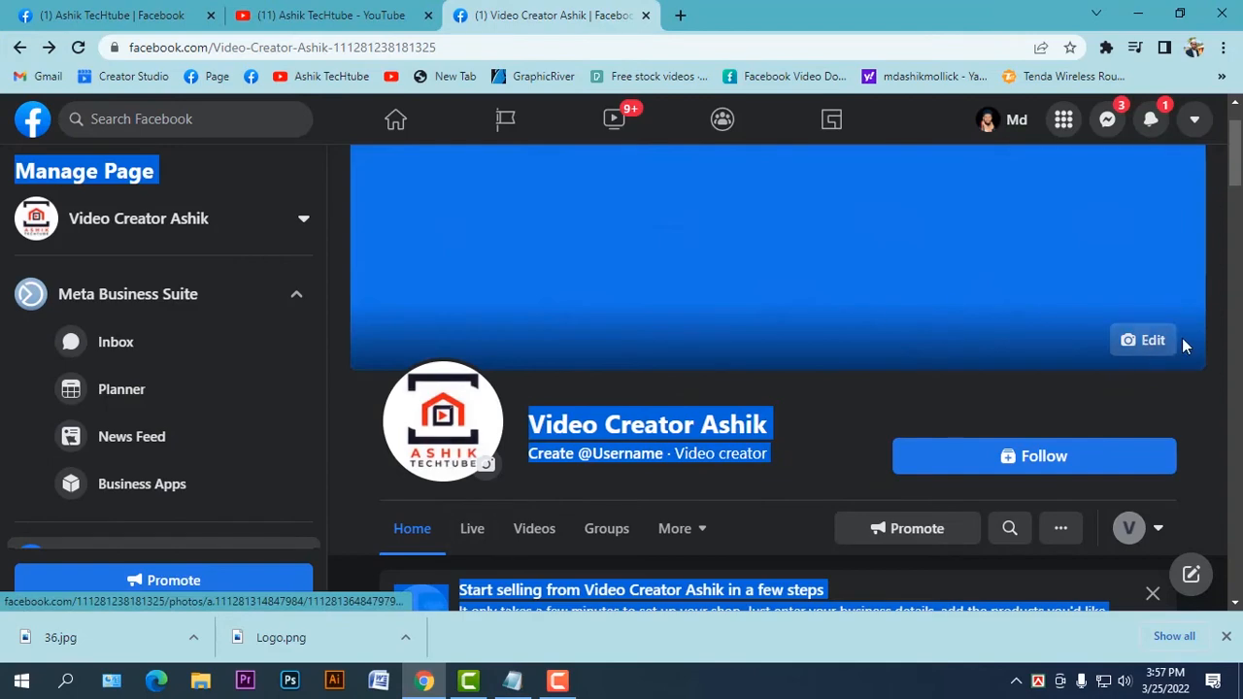
# Upload the image 36 from the Pictures folder as the Page's cover photo.
pyautogui.click(1142, 341)
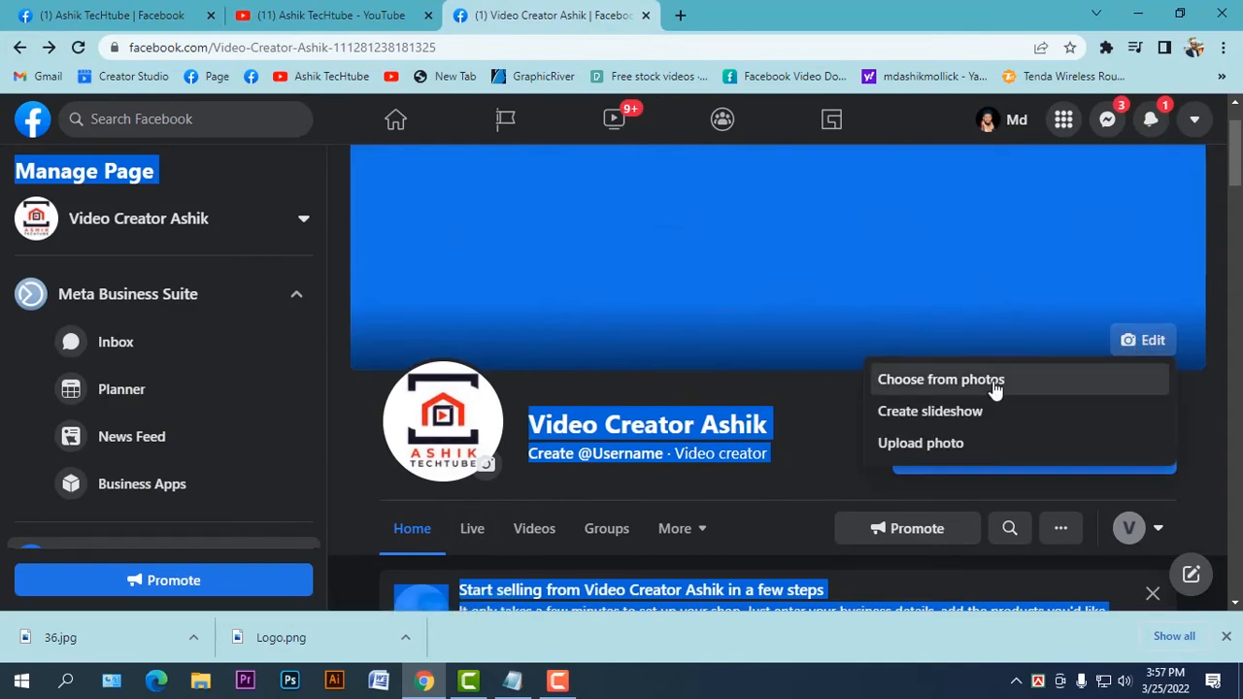
pyautogui.click(953, 445)
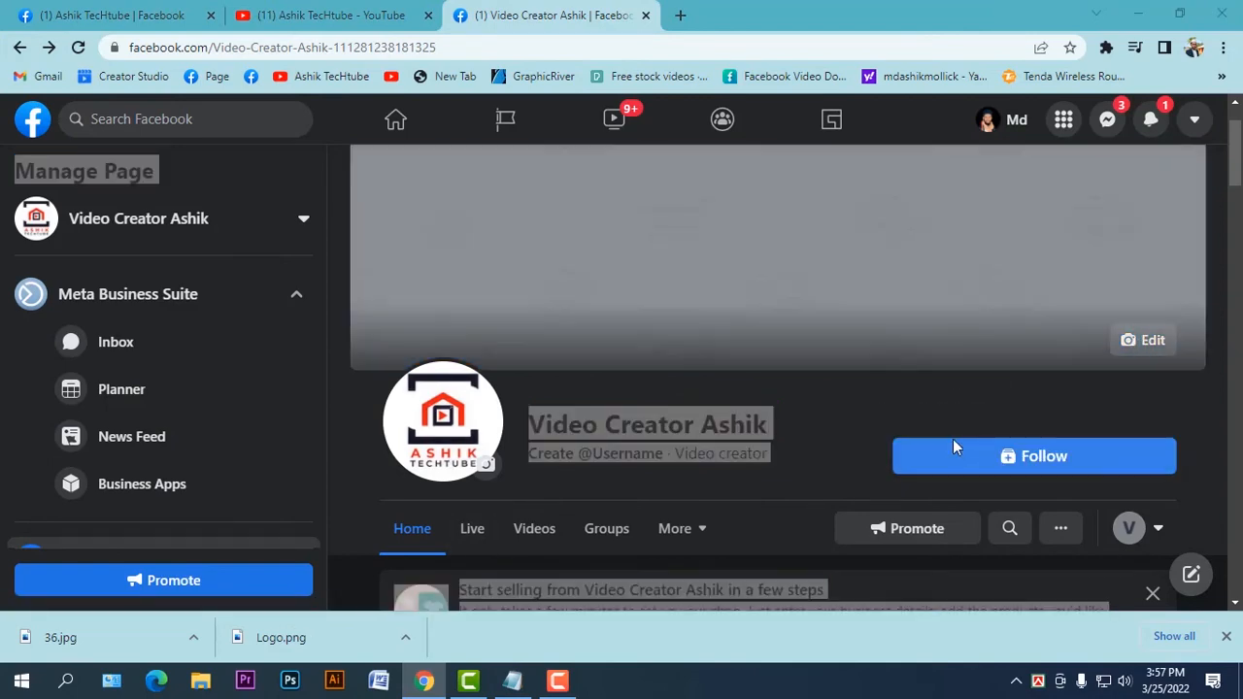
pyautogui.click(437, 173)
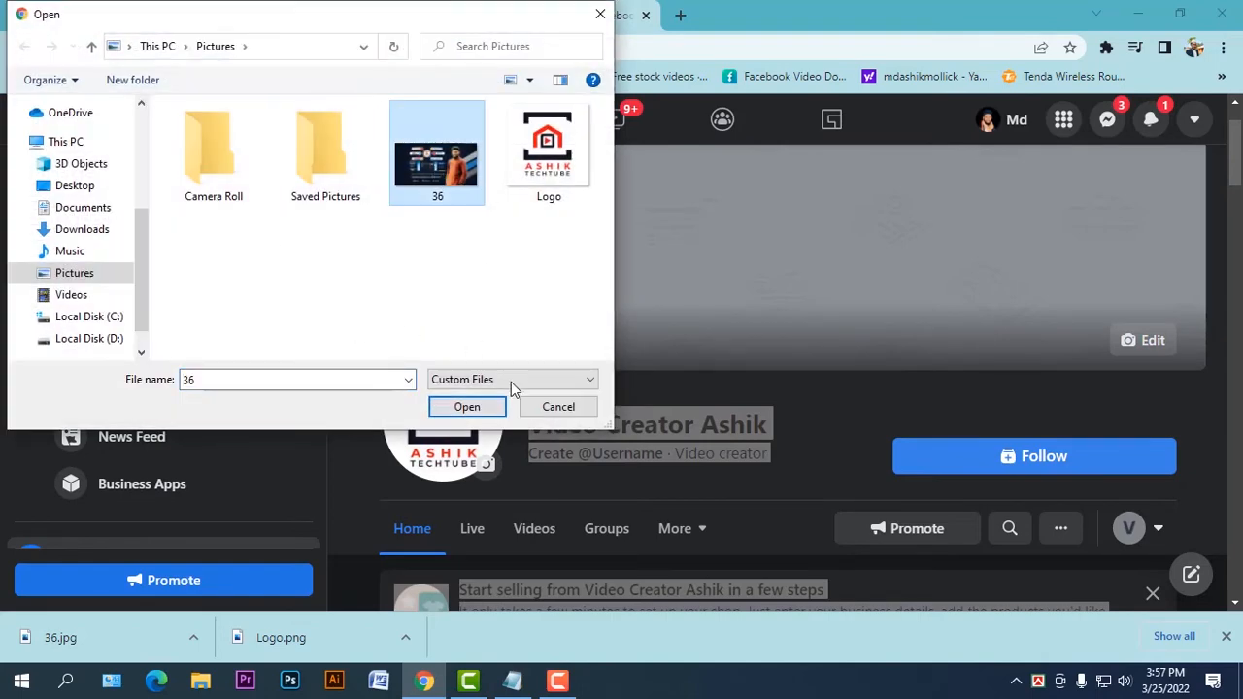
pyautogui.click(491, 409)
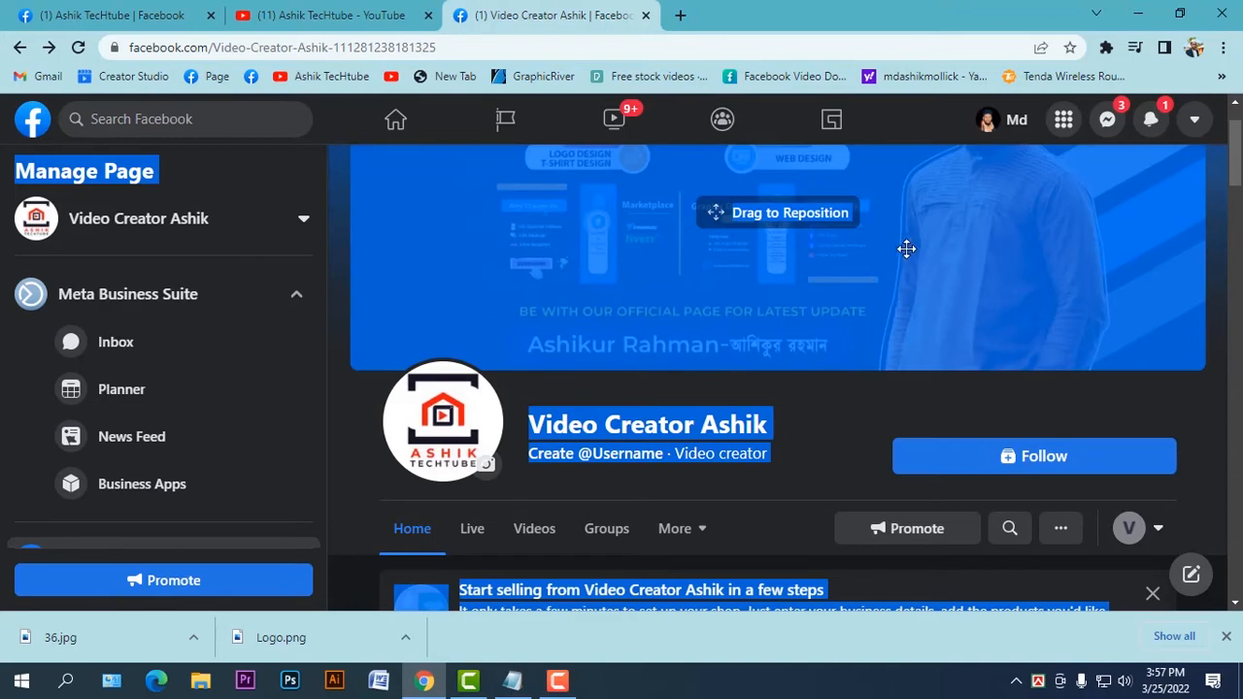
# Reposition the cover photo so the portrait's head is in frame, and save the cover change.
pyautogui.moveTo(906, 248); pyautogui.dragTo(894, 219)
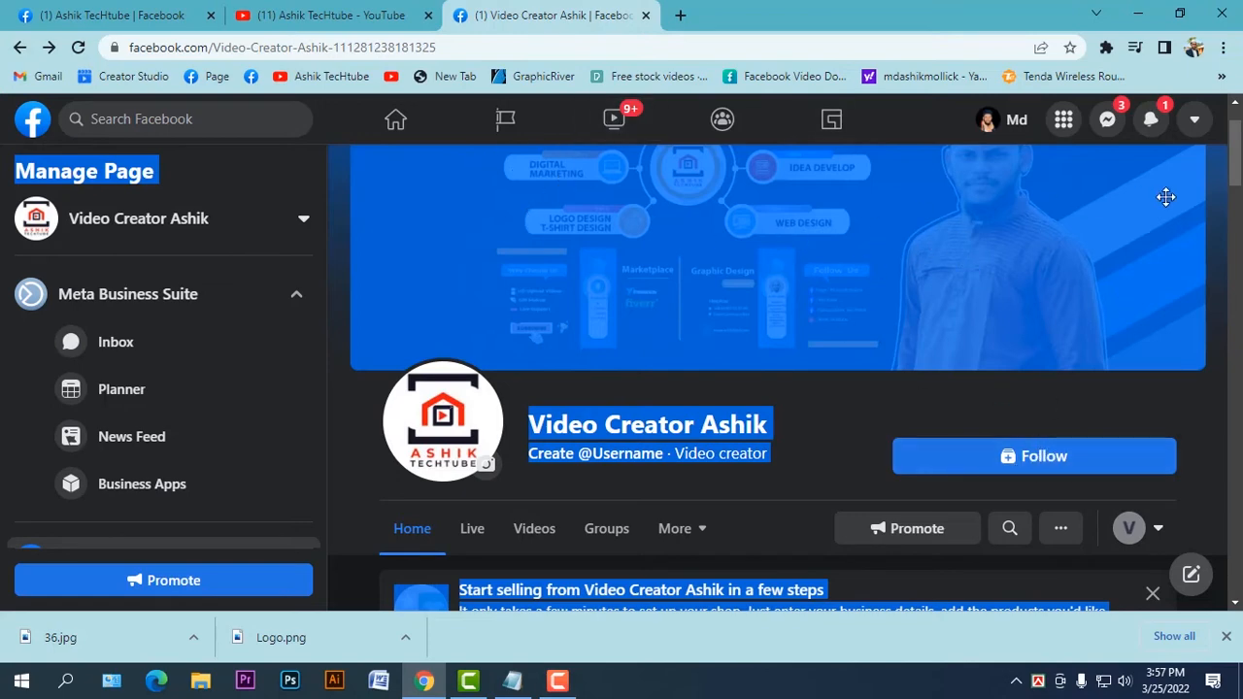
pyautogui.scroll(-3, 1030, 400)
pyautogui.scroll(4, 1060, 398)
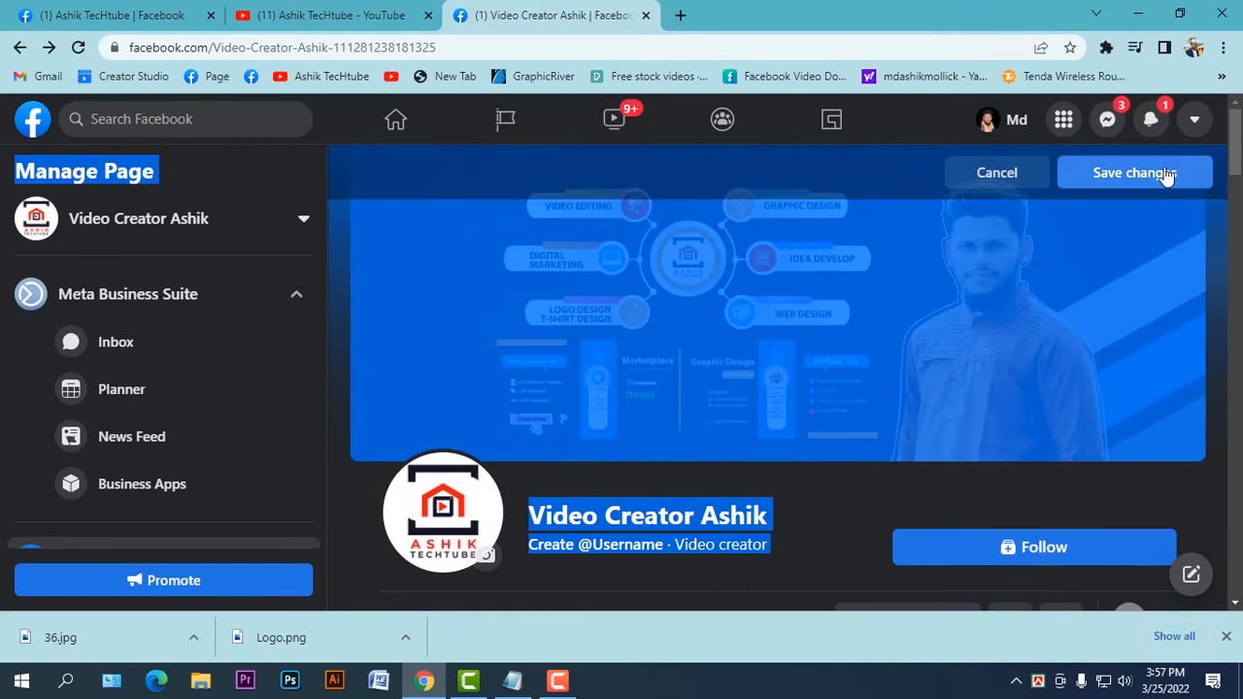
pyautogui.click(1162, 175)
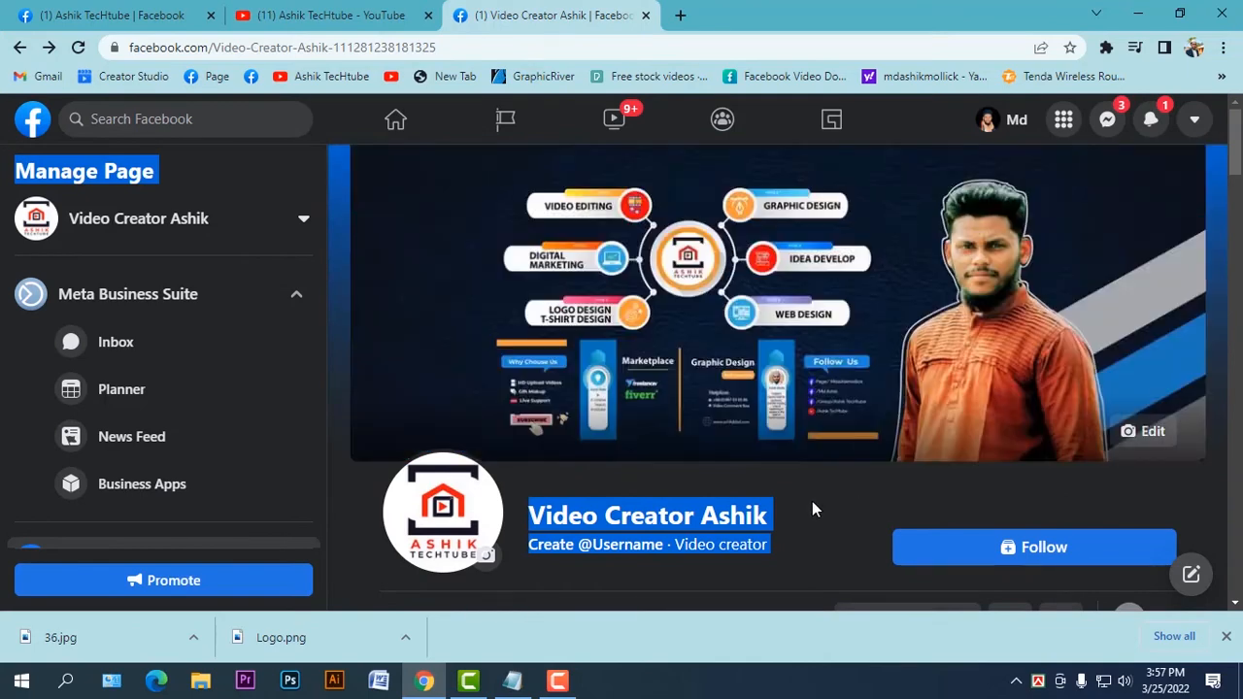
pyautogui.click(812, 502)
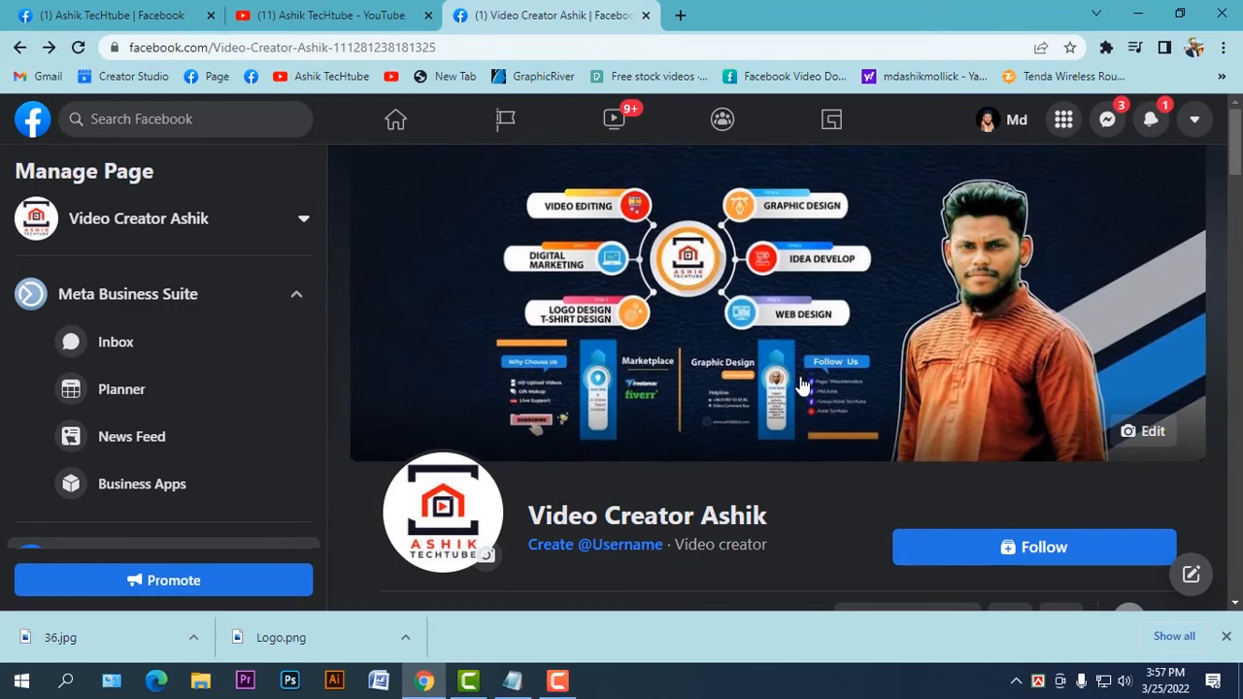
# Start creating a username for the Page and enter videocreatorashik as the username.
pyautogui.scroll(-1, 549, 425)
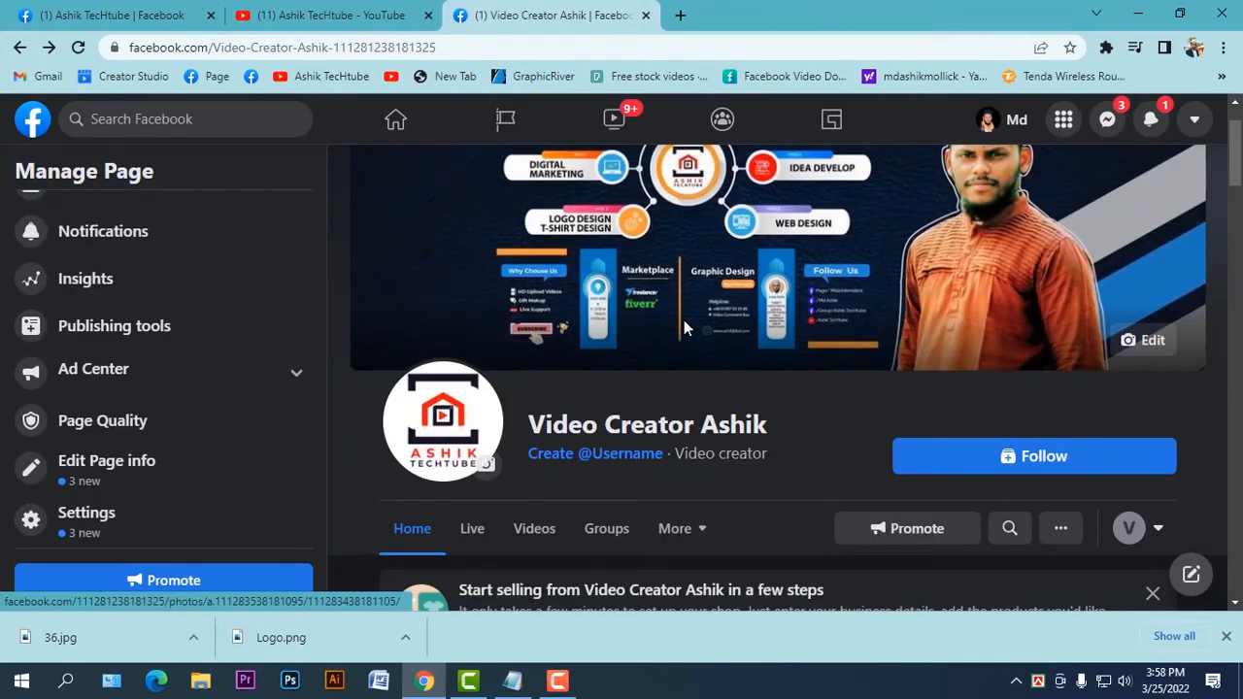
pyautogui.click(601, 464)
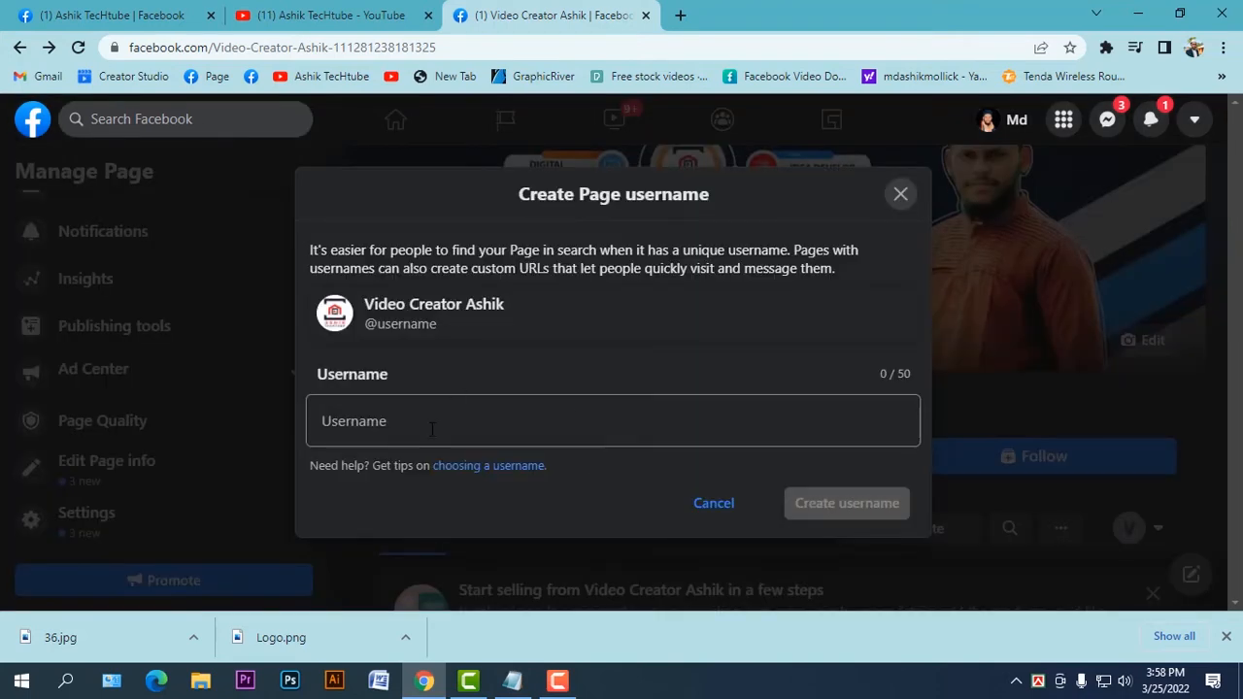
pyautogui.click(387, 431)
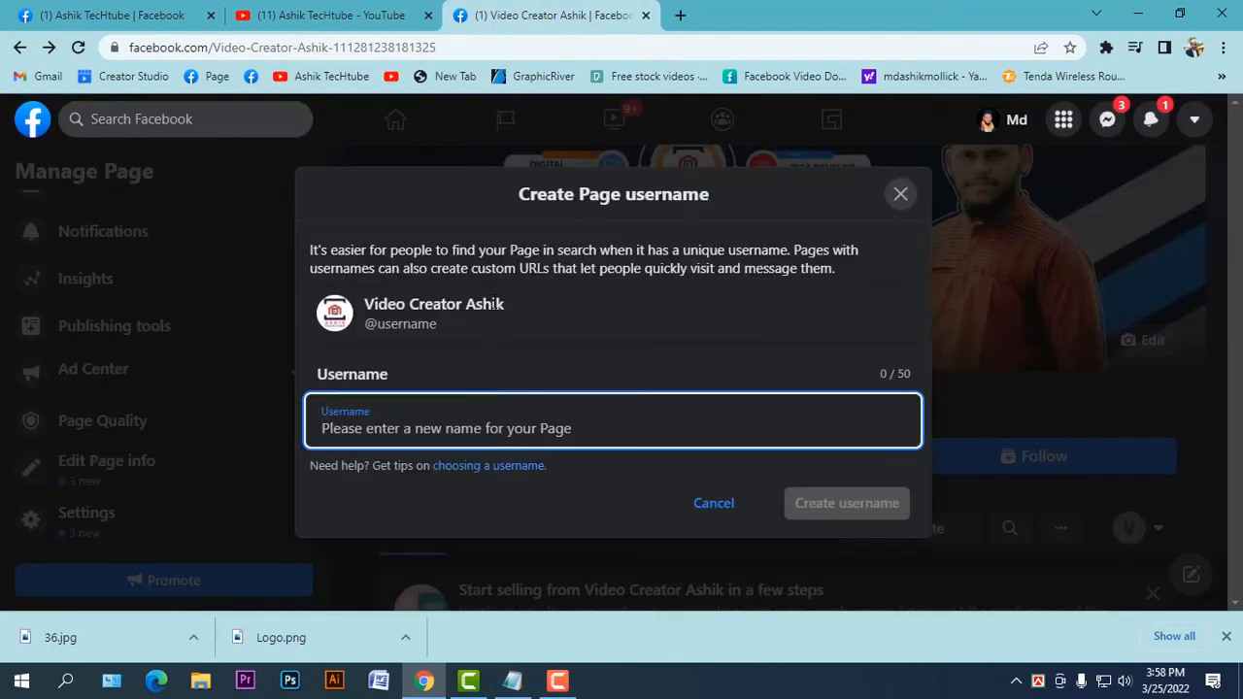
pyautogui.moveTo(503, 304); pyautogui.dragTo(373, 304)
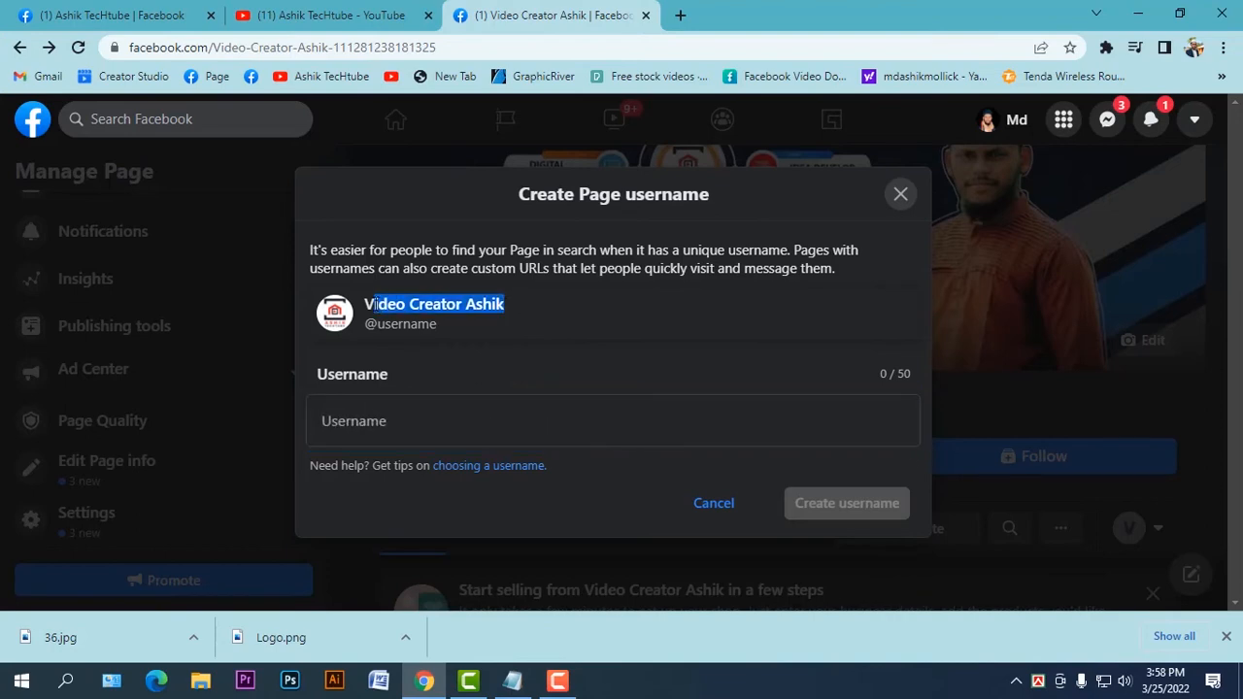
pyautogui.click(367, 401)
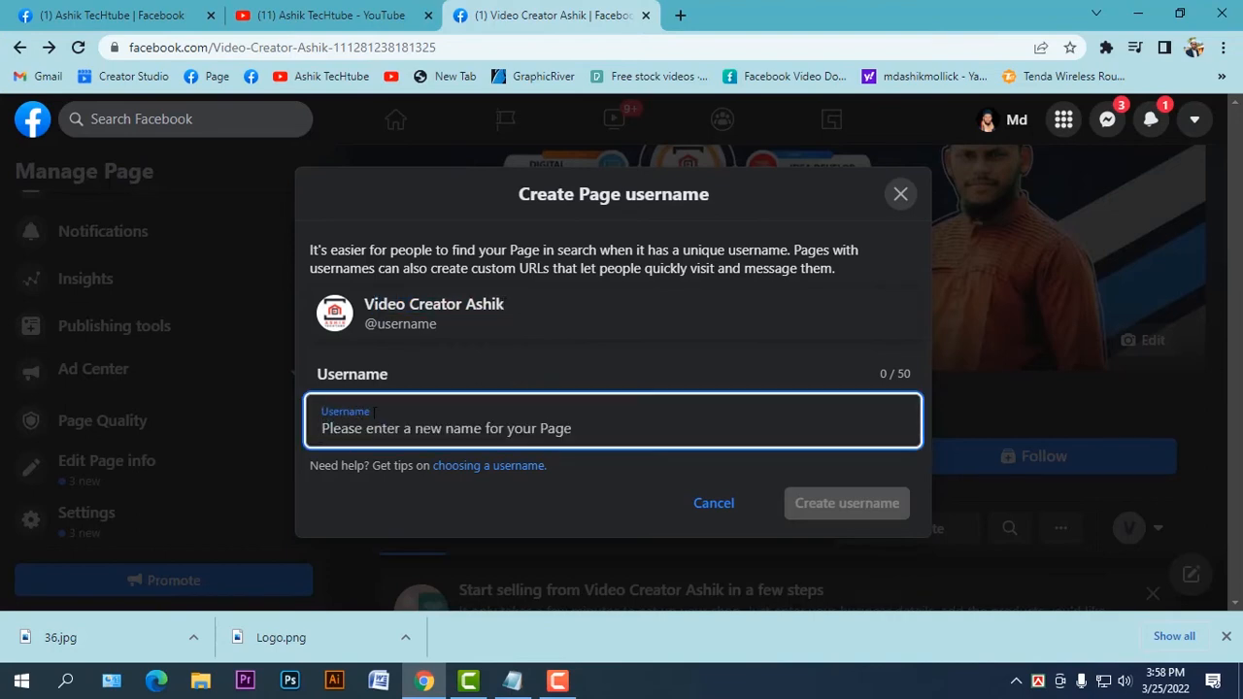
pyautogui.write('videocreatorashik')
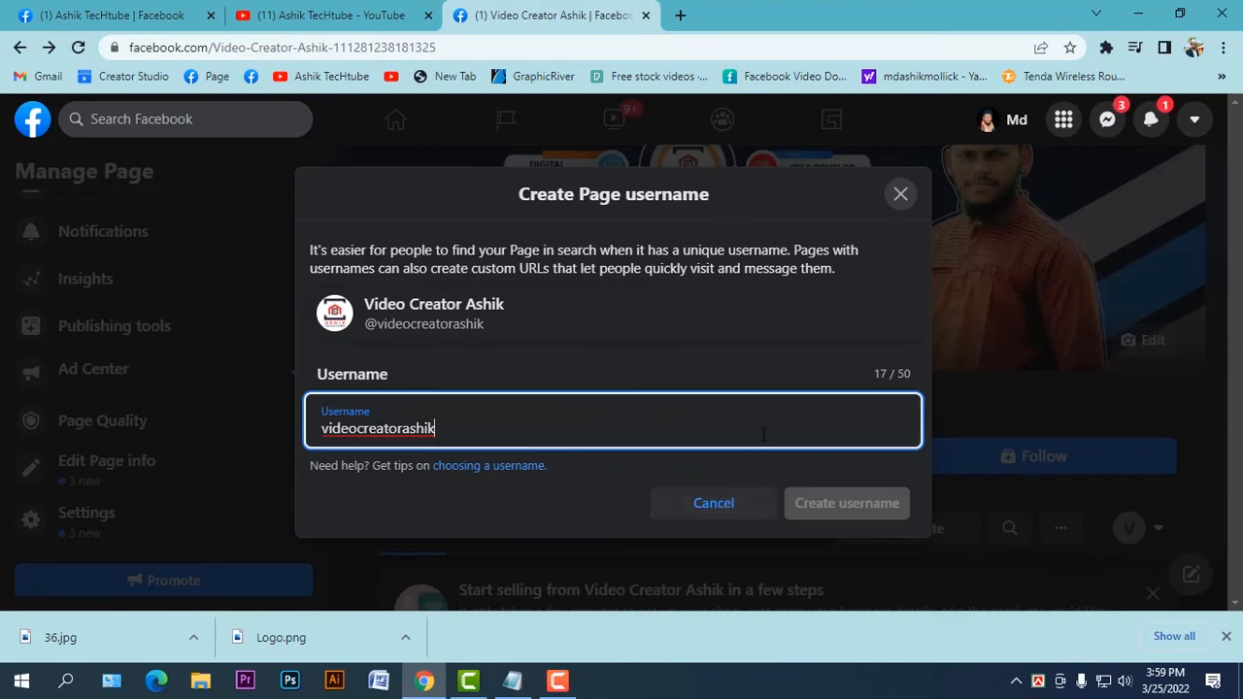
pyautogui.click(513, 518)
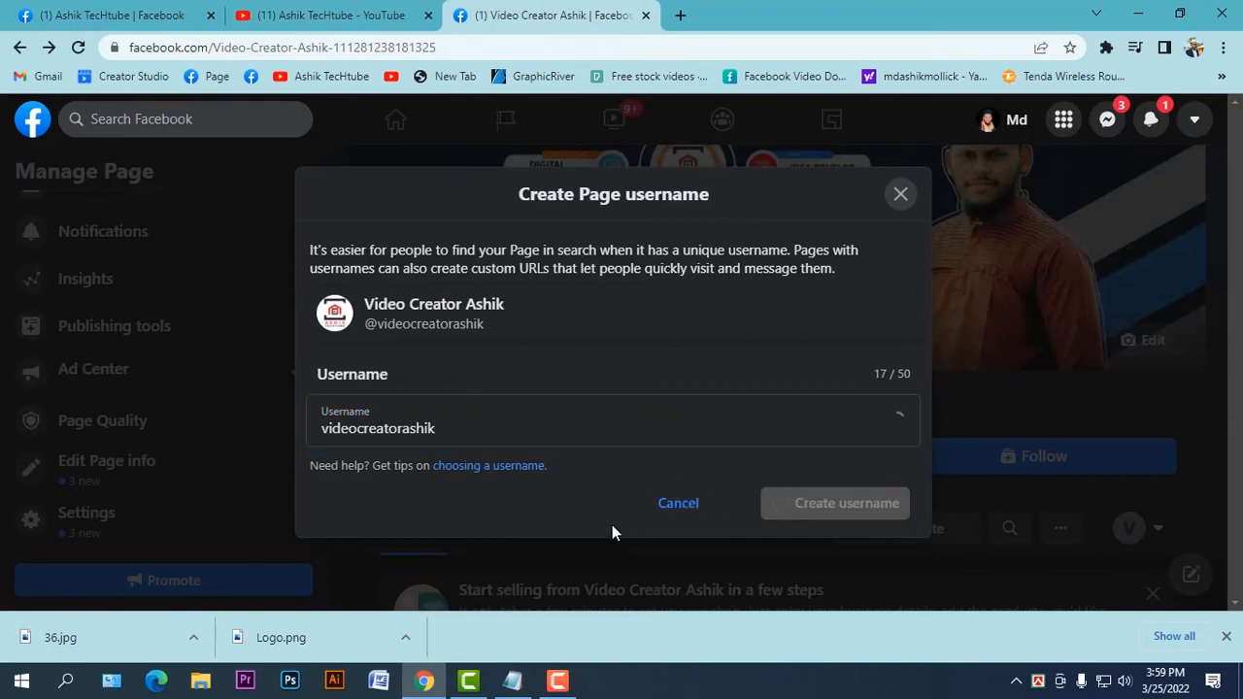
# Create the entered Page username and finish the username setup.
pyautogui.moveTo(471, 428); pyautogui.dragTo(319, 433)
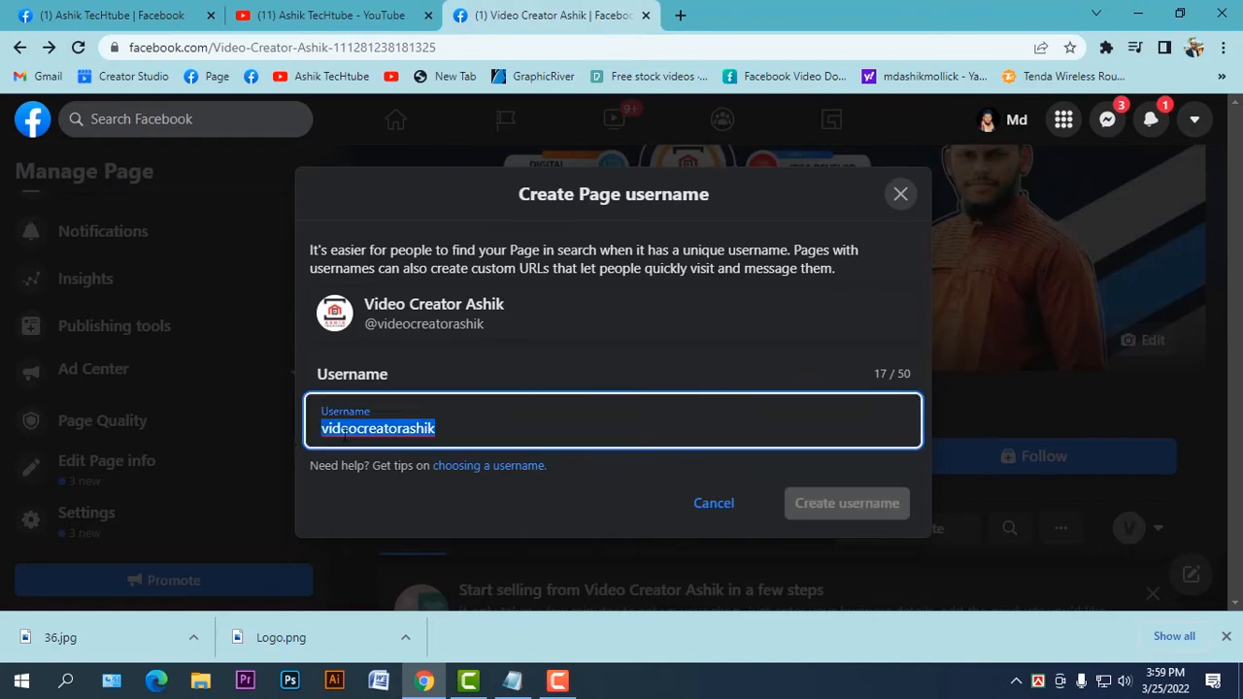
pyautogui.click(486, 440)
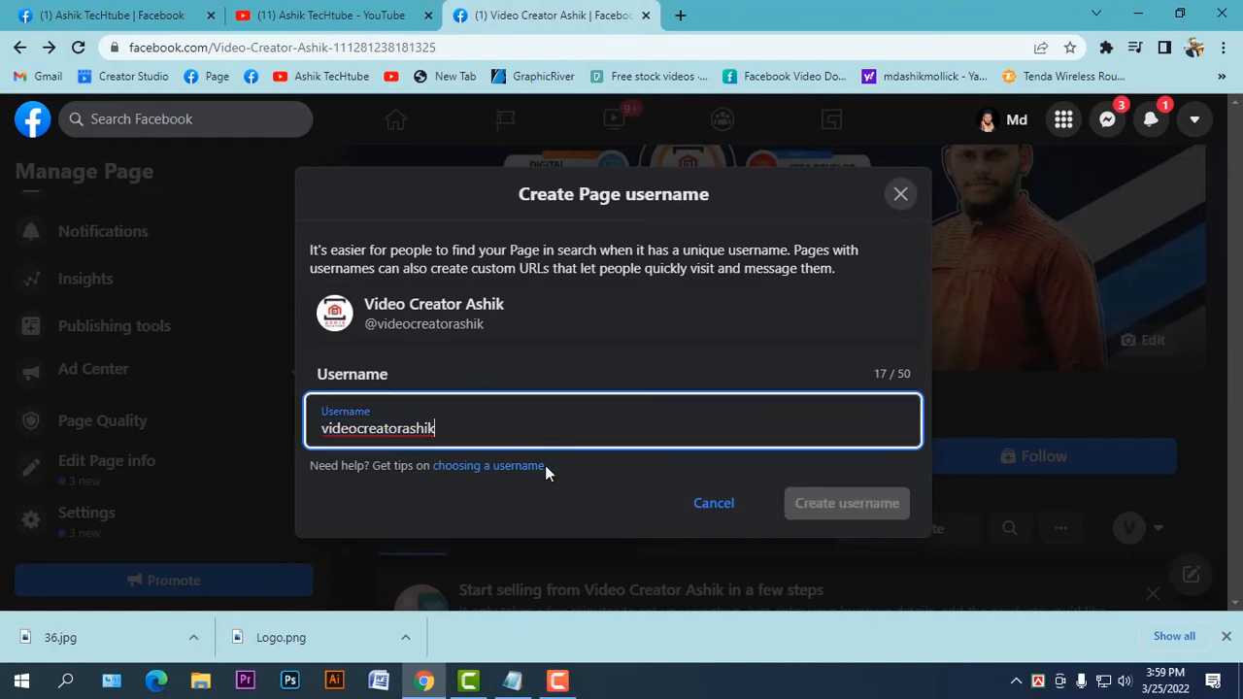
pyautogui.click(583, 491)
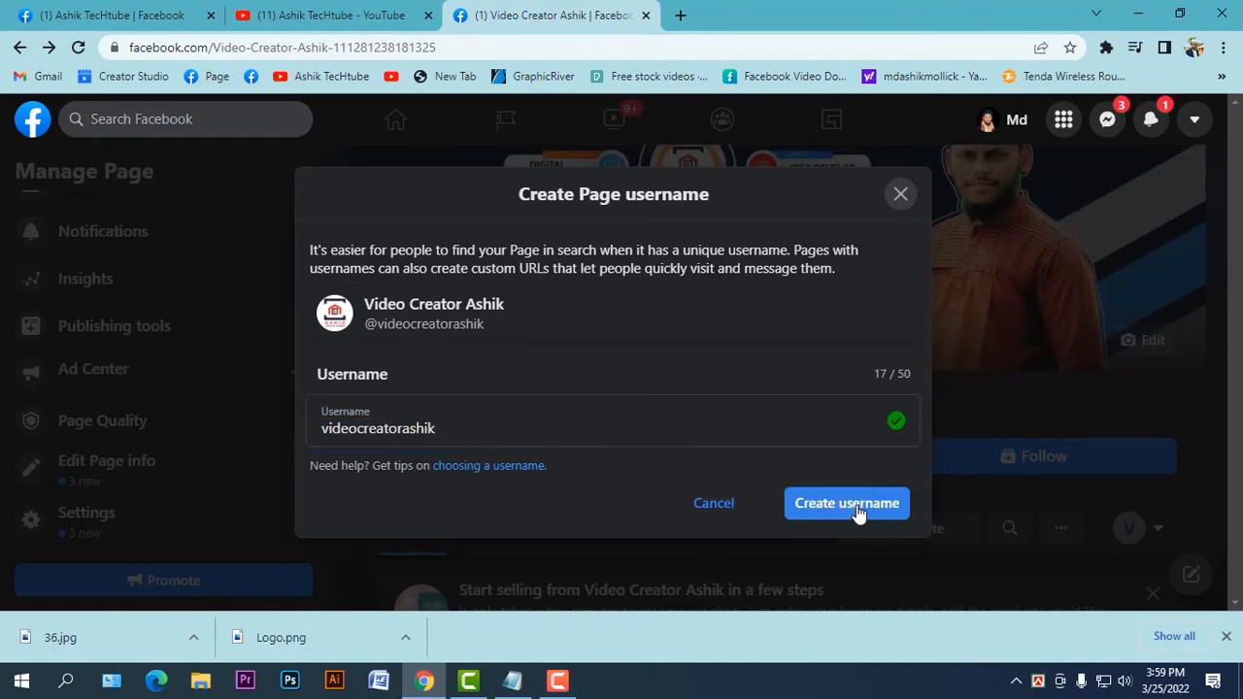
pyautogui.click(863, 514)
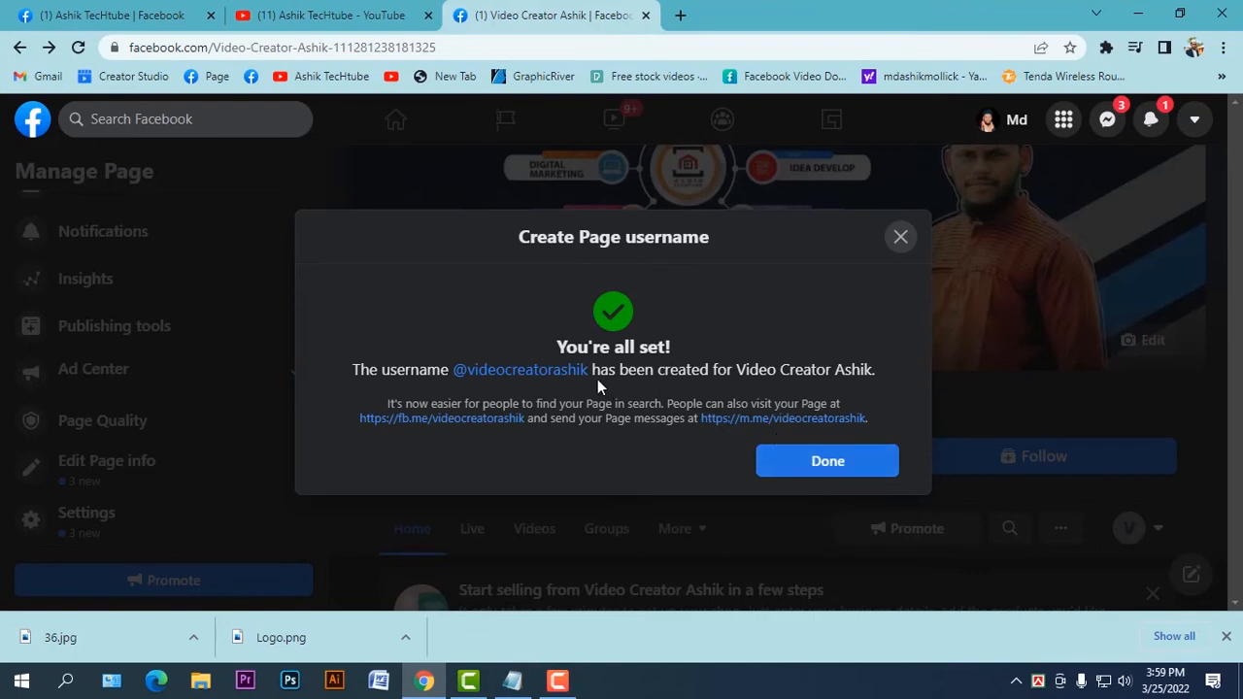
pyautogui.click(828, 462)
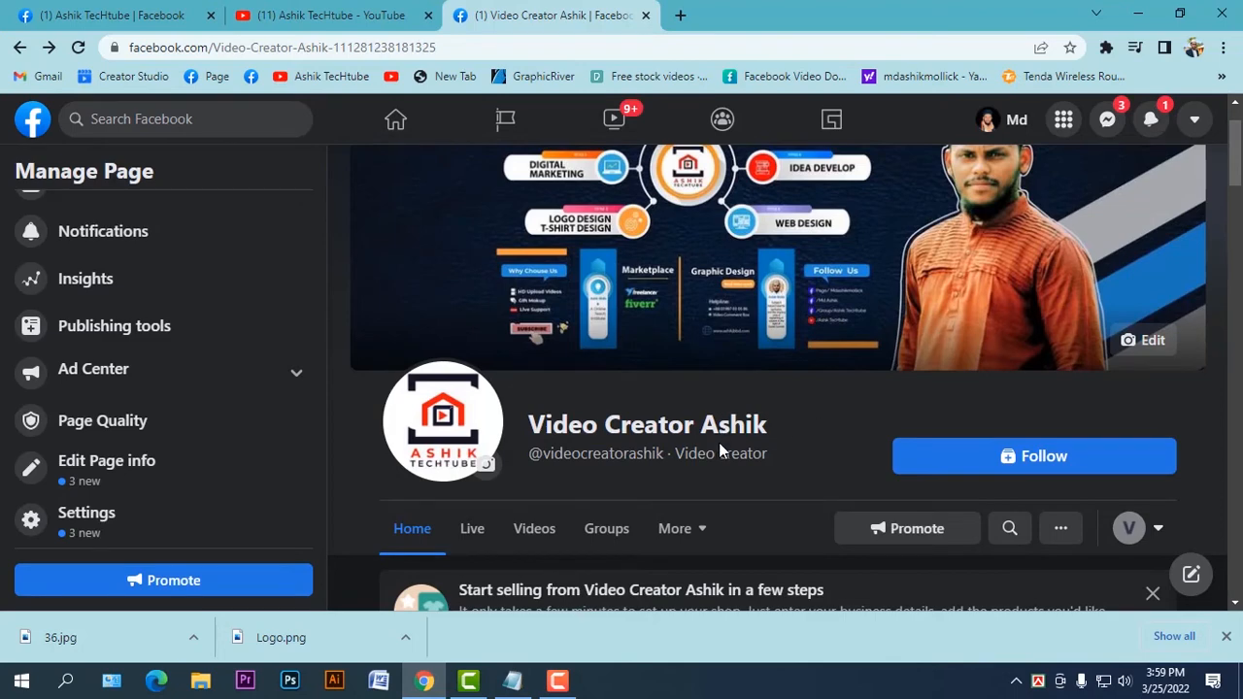
# Inspect the Page's current web address in the browser.
pyautogui.click(454, 45)
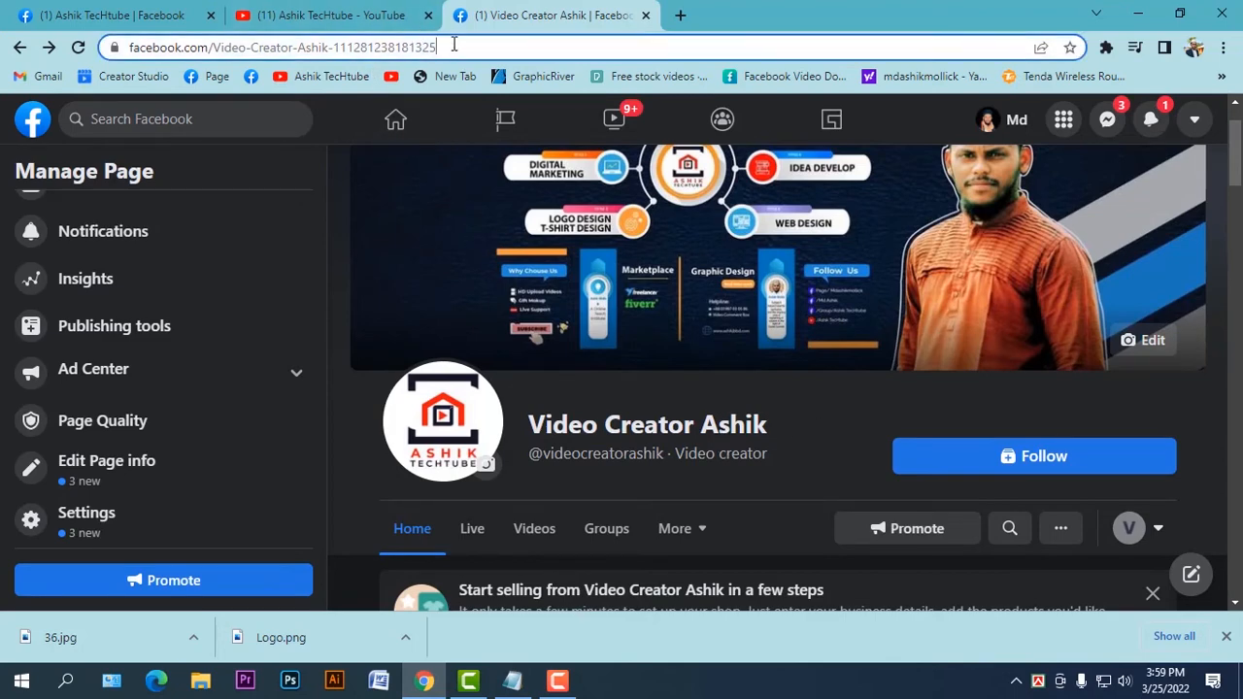
pyautogui.moveTo(453, 45); pyautogui.dragTo(198, 50)
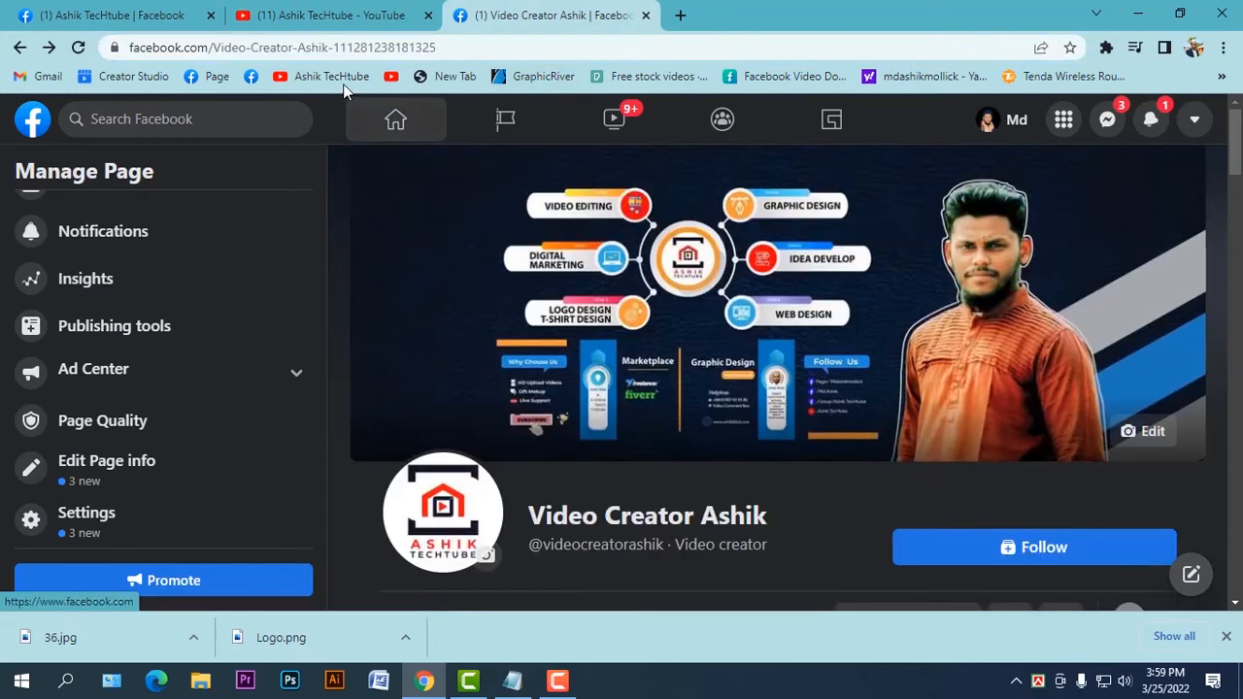
pyautogui.click(336, 47)
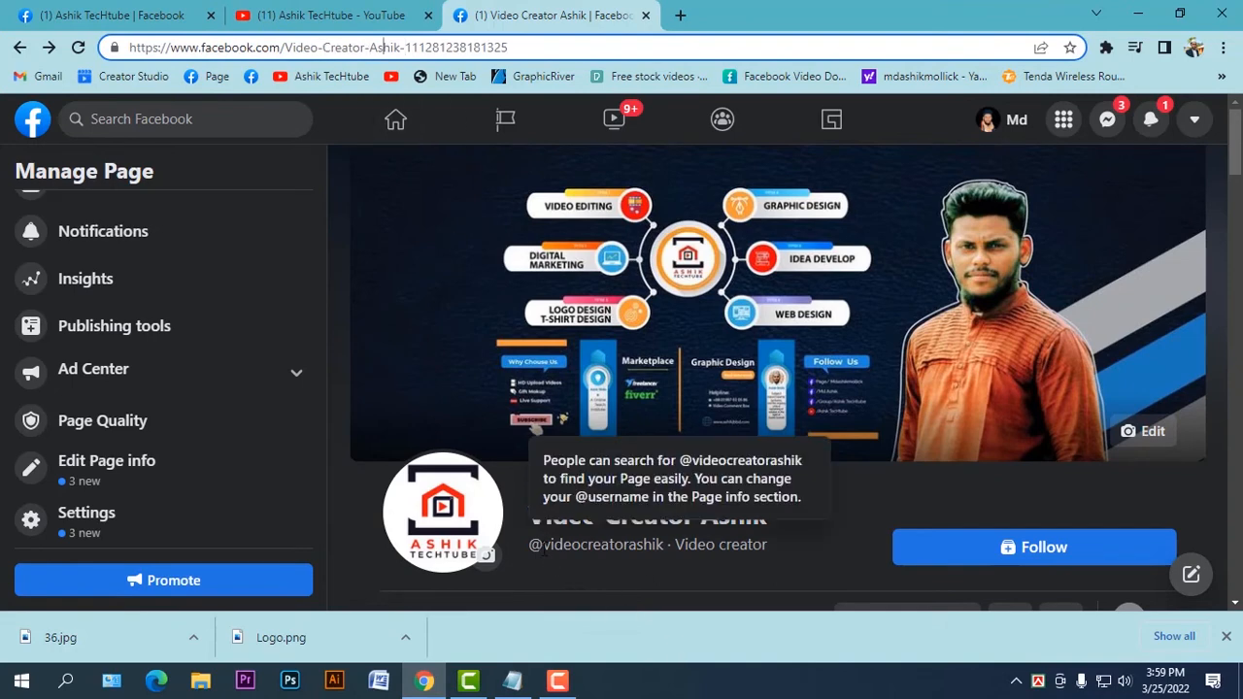
# Copy the Page's username and open facebook.com/videocreatorashik in a new browser tab.
pyautogui.moveTo(543, 545); pyautogui.dragTo(664, 545)
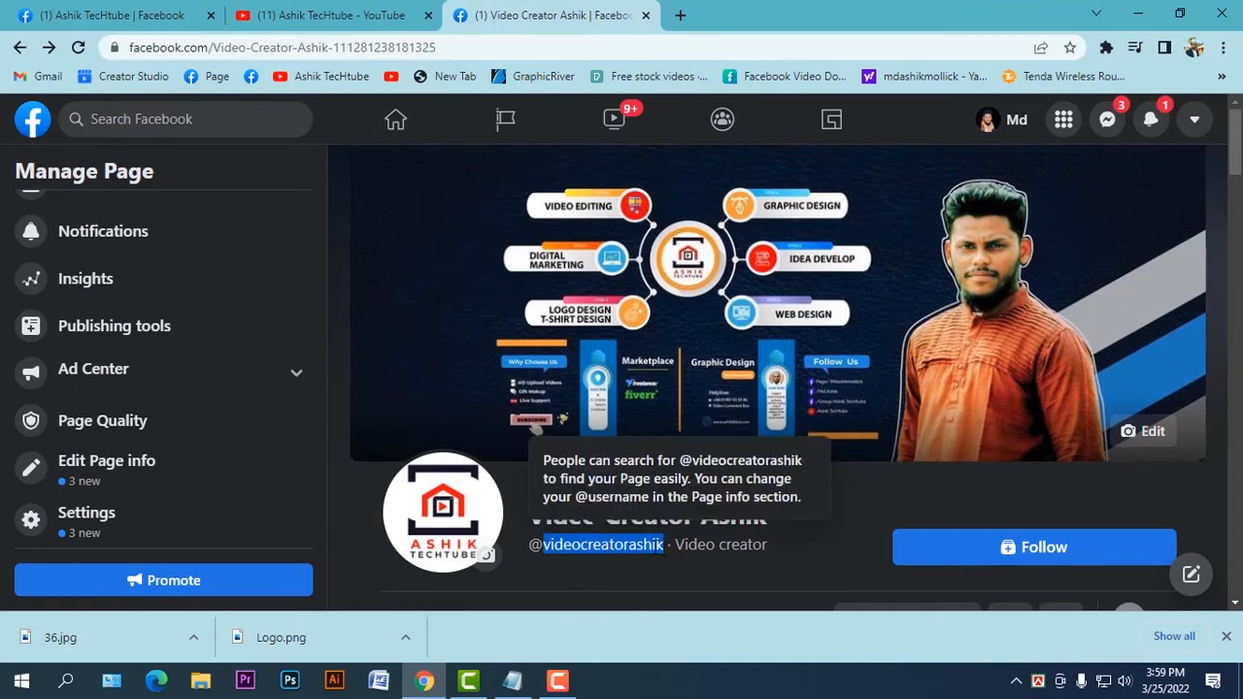
pyautogui.rightClick(653, 546)
pyautogui.click(695, 434)
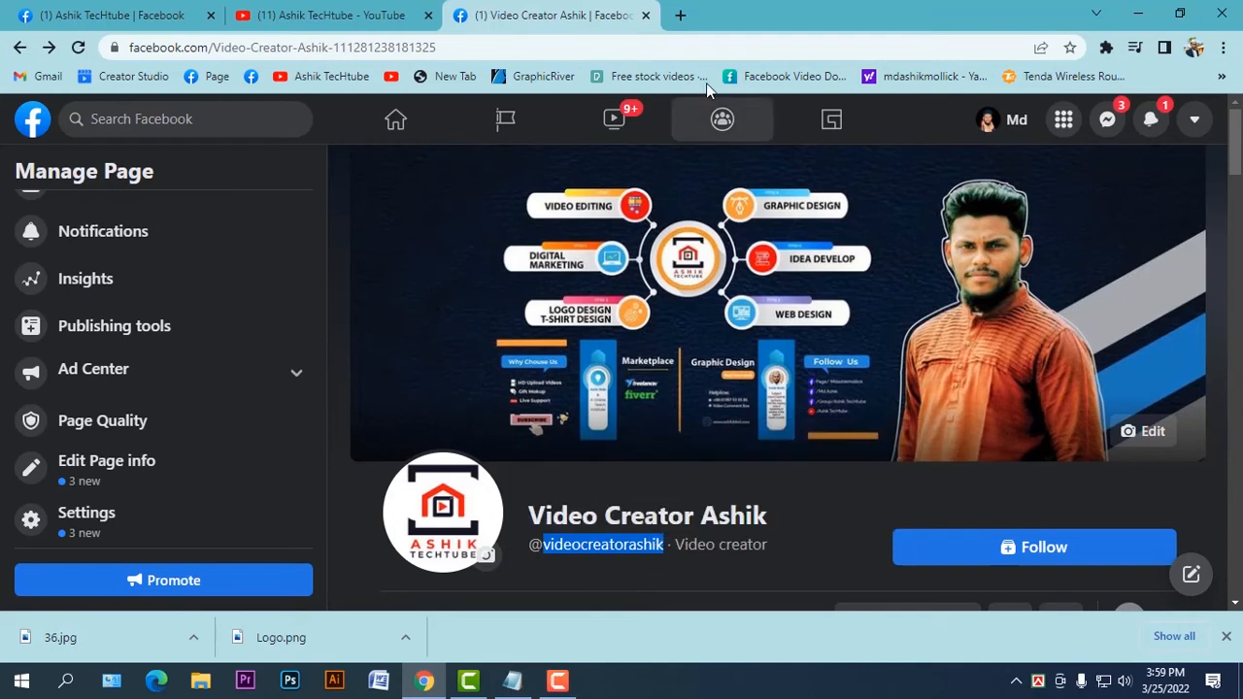
pyautogui.click(681, 17)
pyautogui.write('fac')
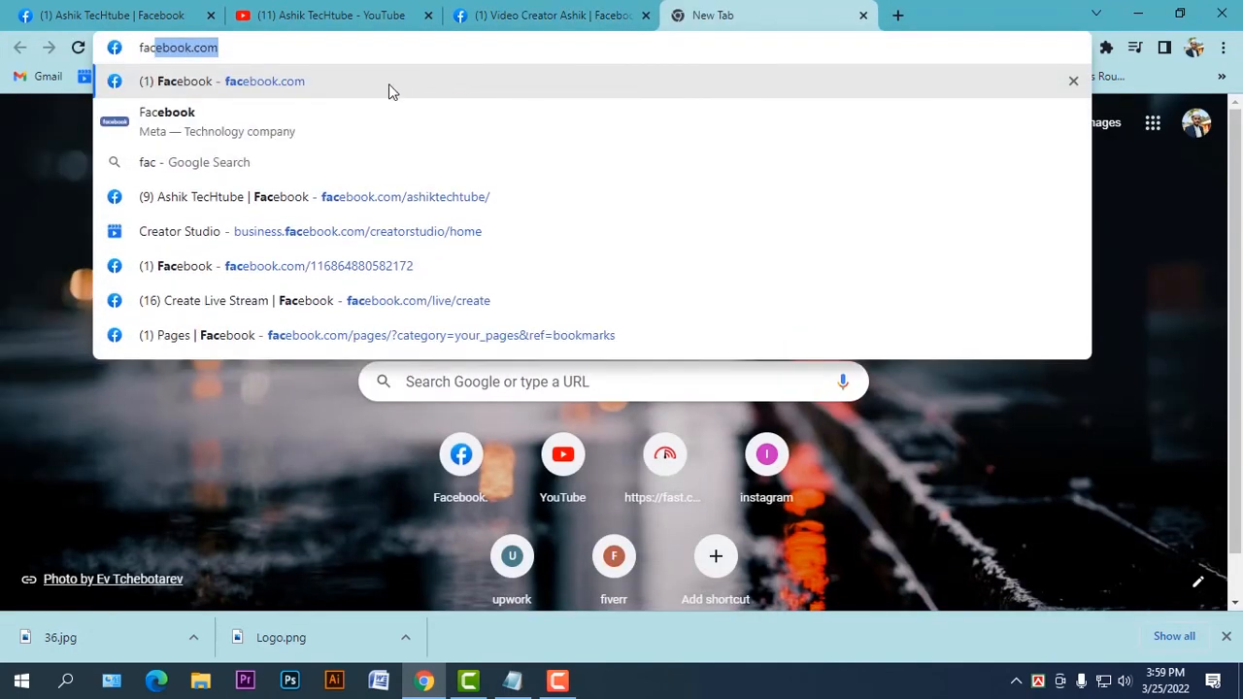
pyautogui.press('Right')
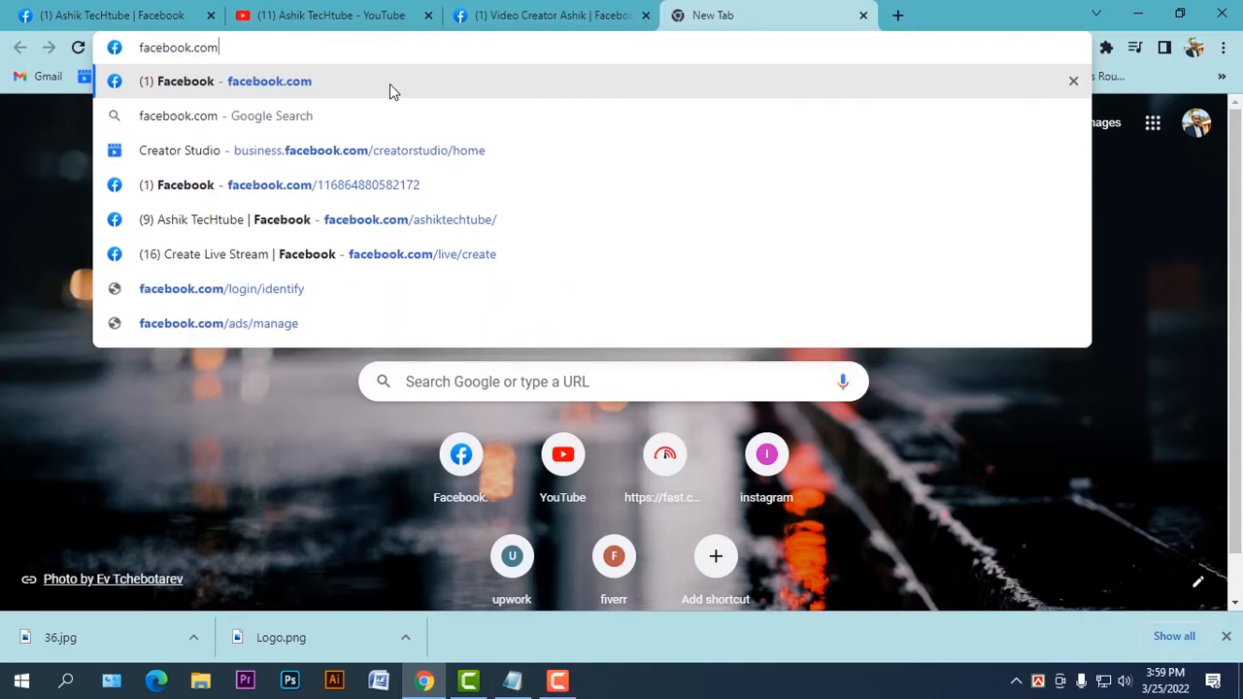
pyautogui.write('/')
pyautogui.hotkey('ctrl', 'v')
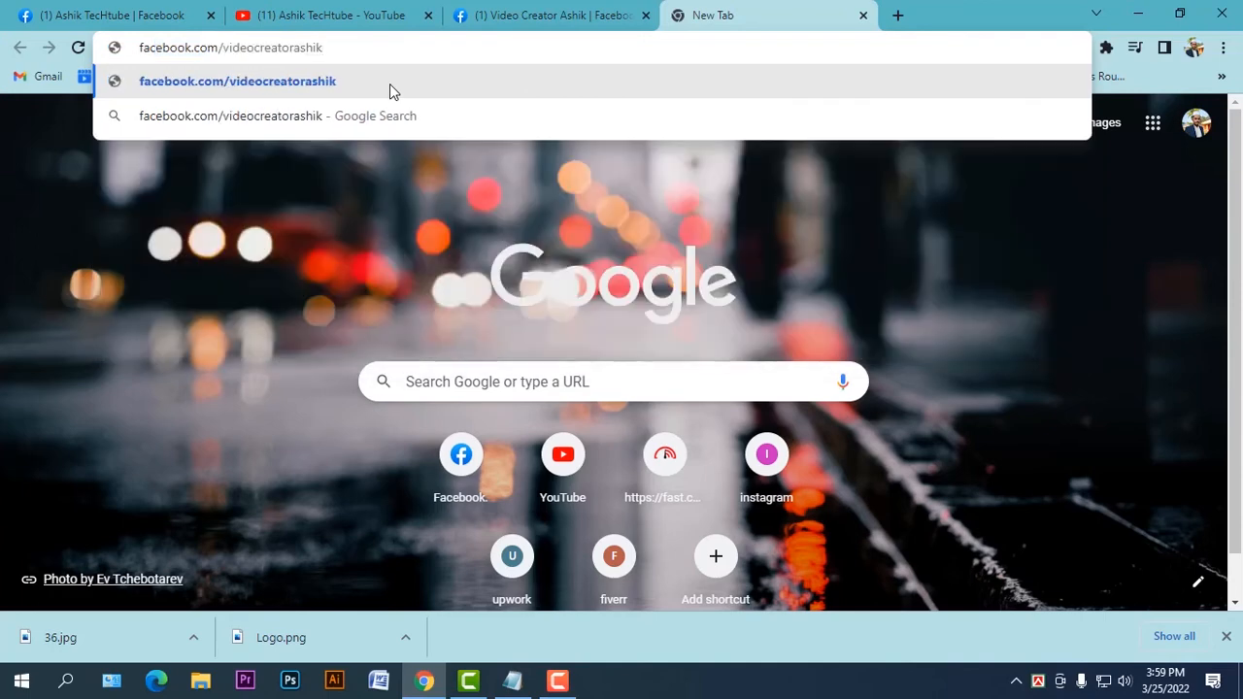
pyautogui.press('Return')
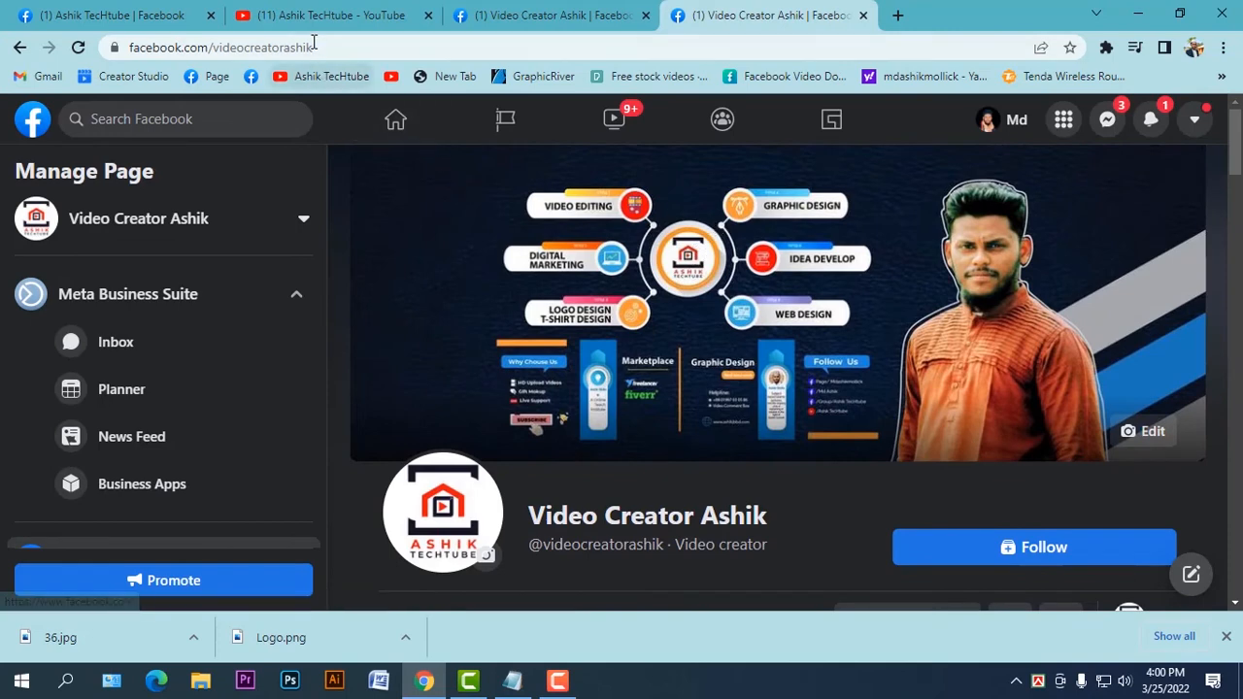
# Examine the Page's custom web address, its About details and the Page management options.
pyautogui.click(336, 47)
pyautogui.click(193, 44)
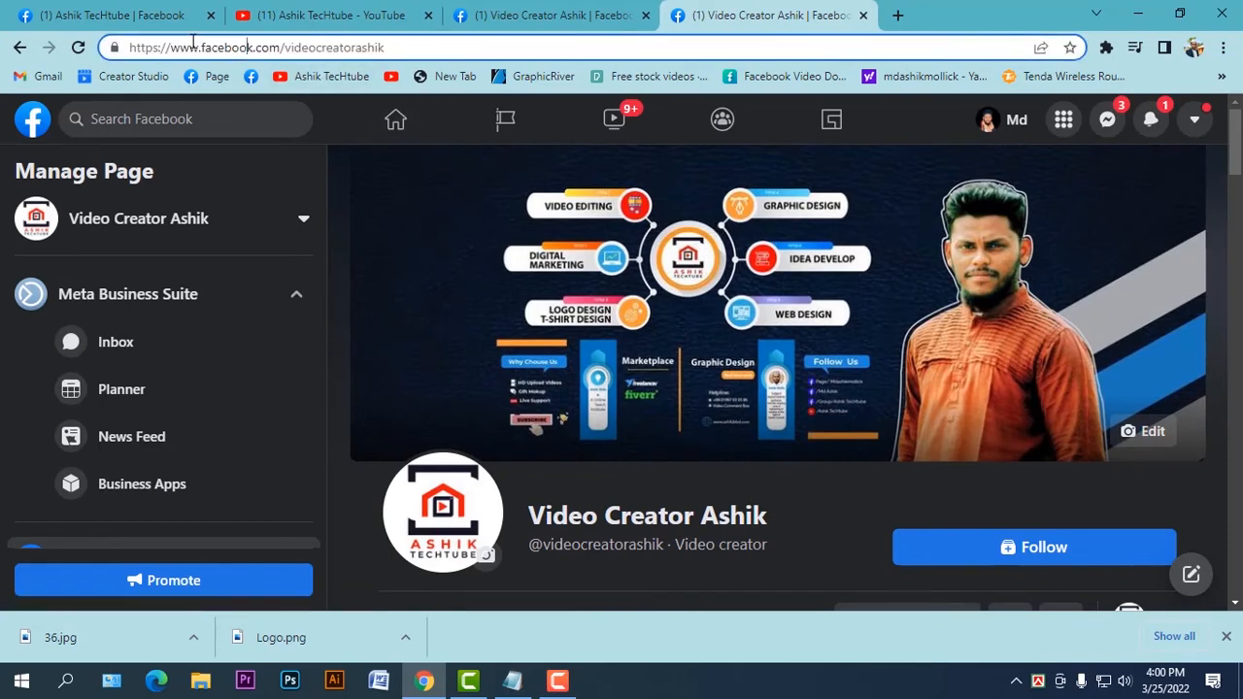
pyautogui.moveTo(389, 47); pyautogui.dragTo(127, 53)
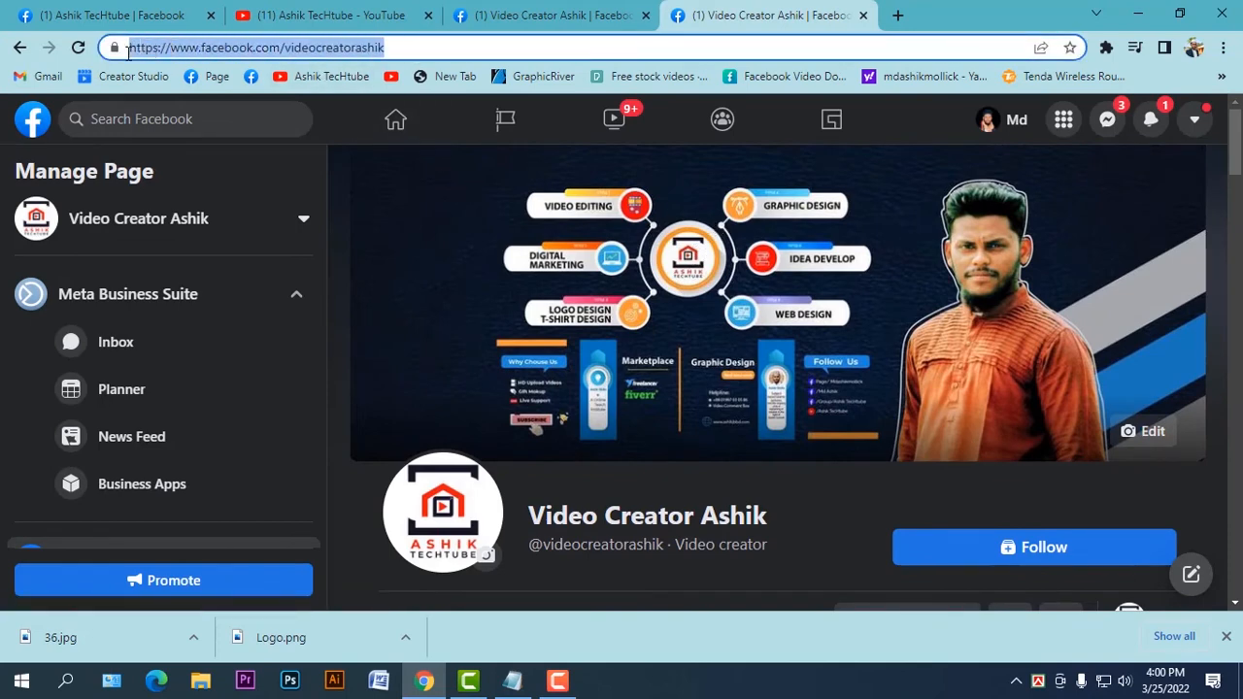
pyautogui.click(530, 47)
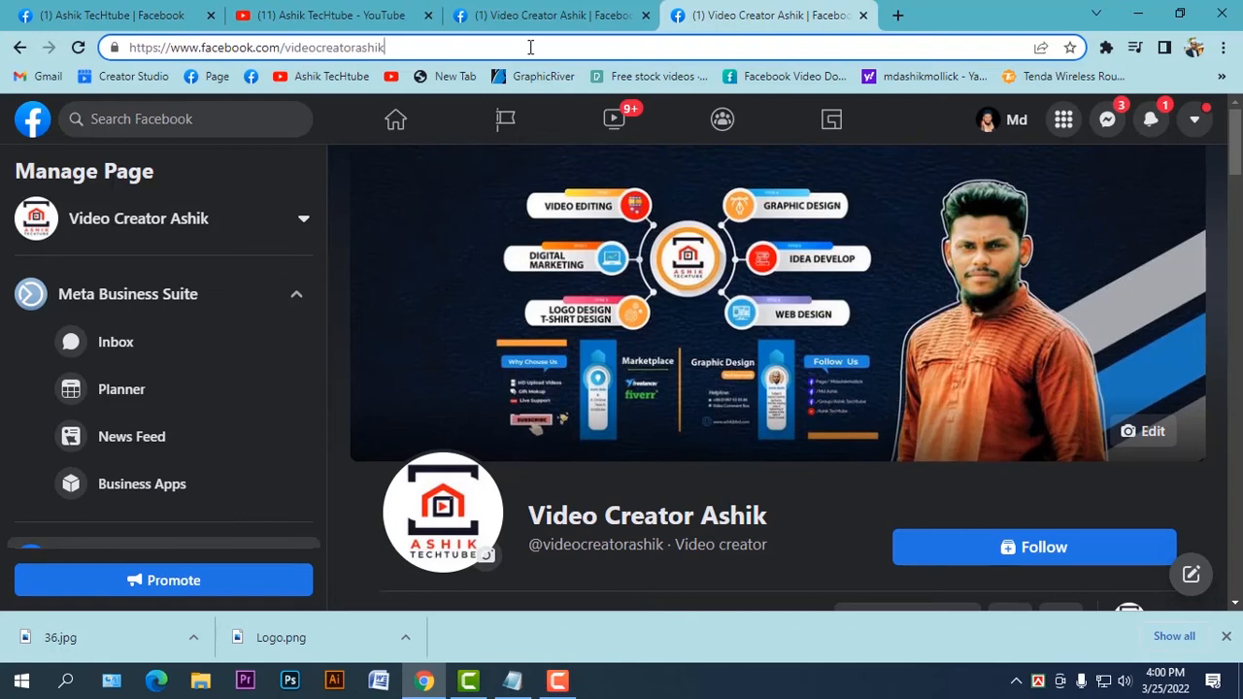
pyautogui.scroll(-10, 705, 410)
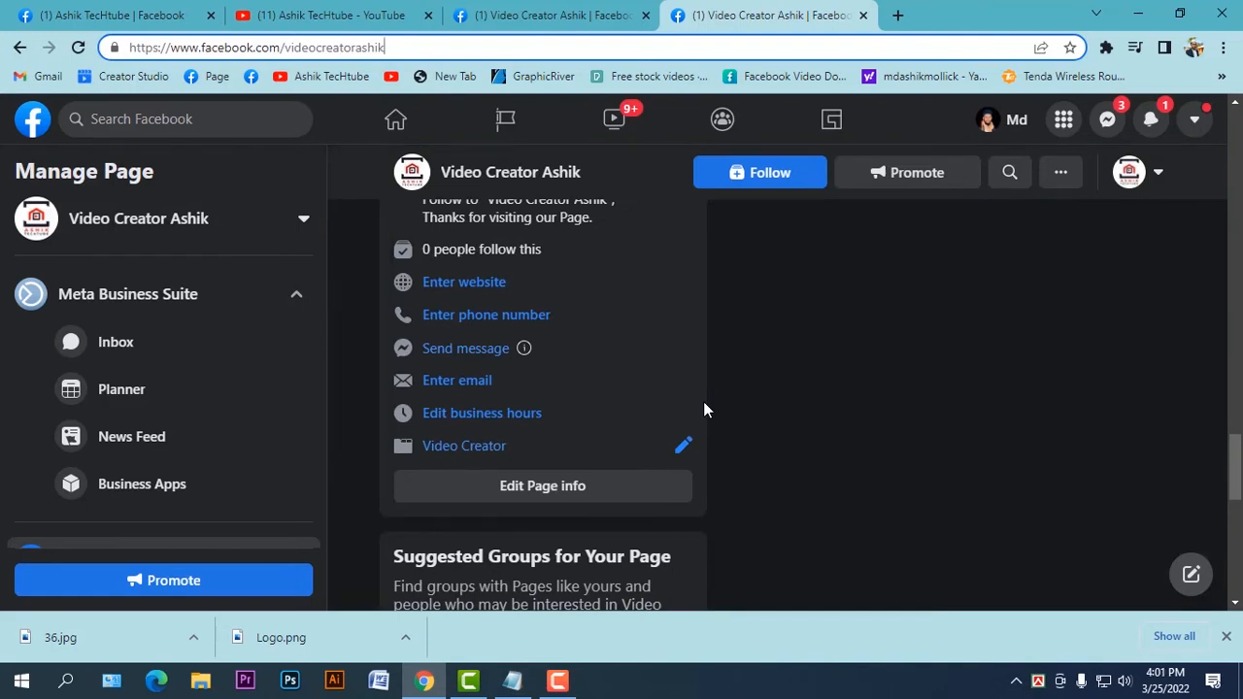
pyautogui.scroll(-4, 194, 389)
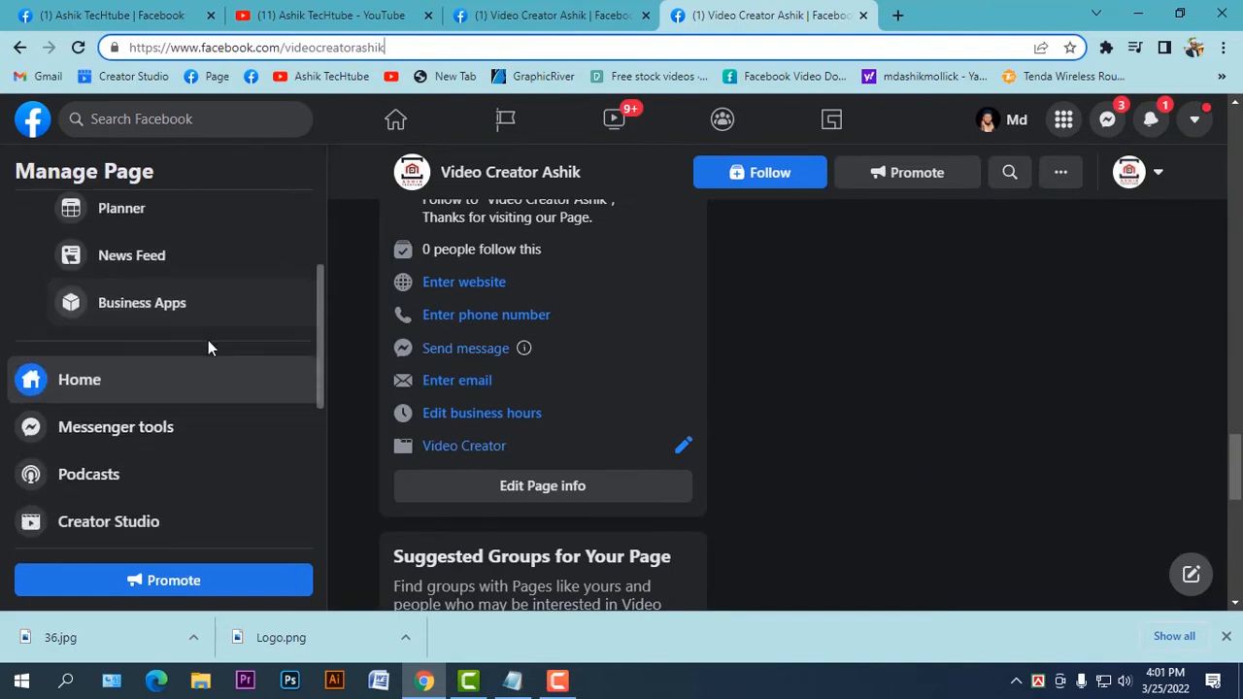
pyautogui.scroll(-2, 137, 347)
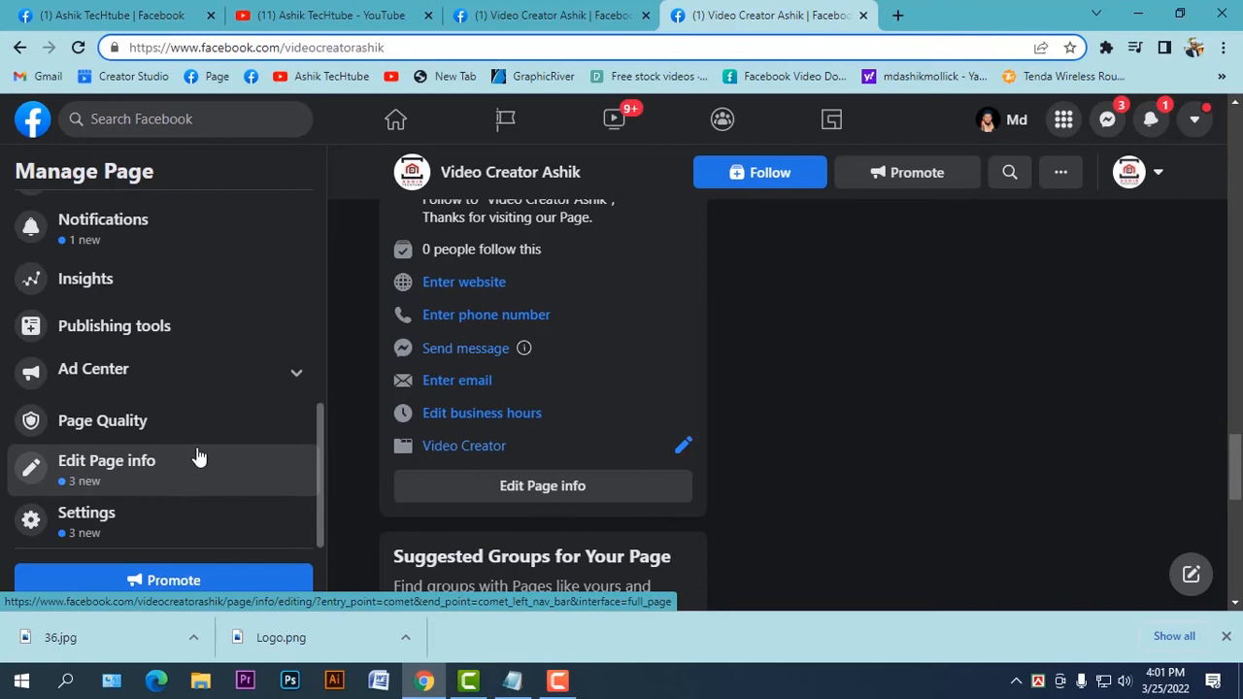
# Close the extra Page tab and reload the Page in the original tab.
pyautogui.click(864, 15)
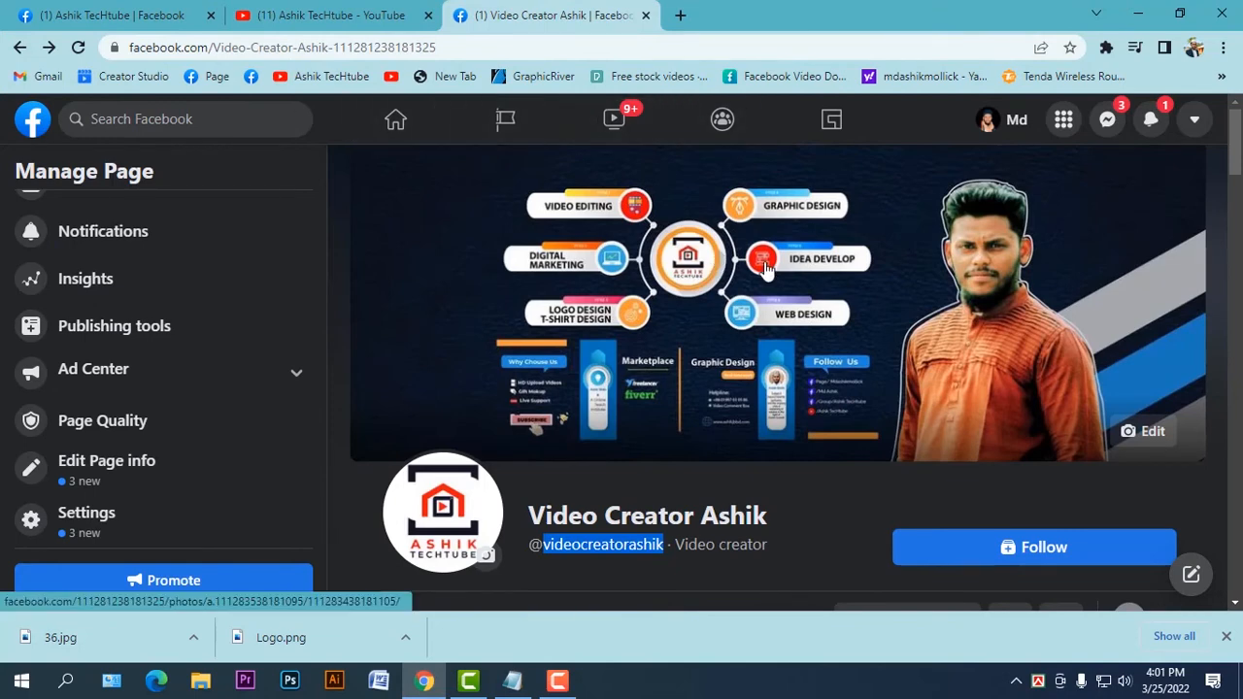
pyautogui.click(80, 48)
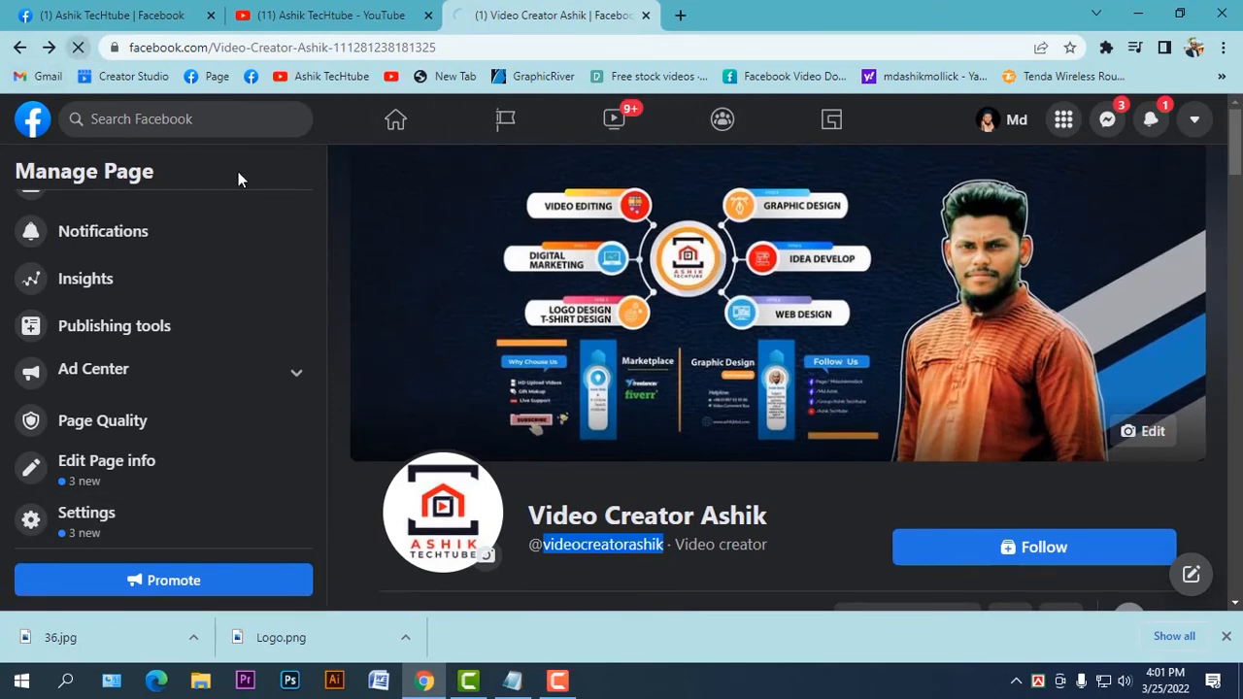
pyautogui.scroll(-3, 419, 323)
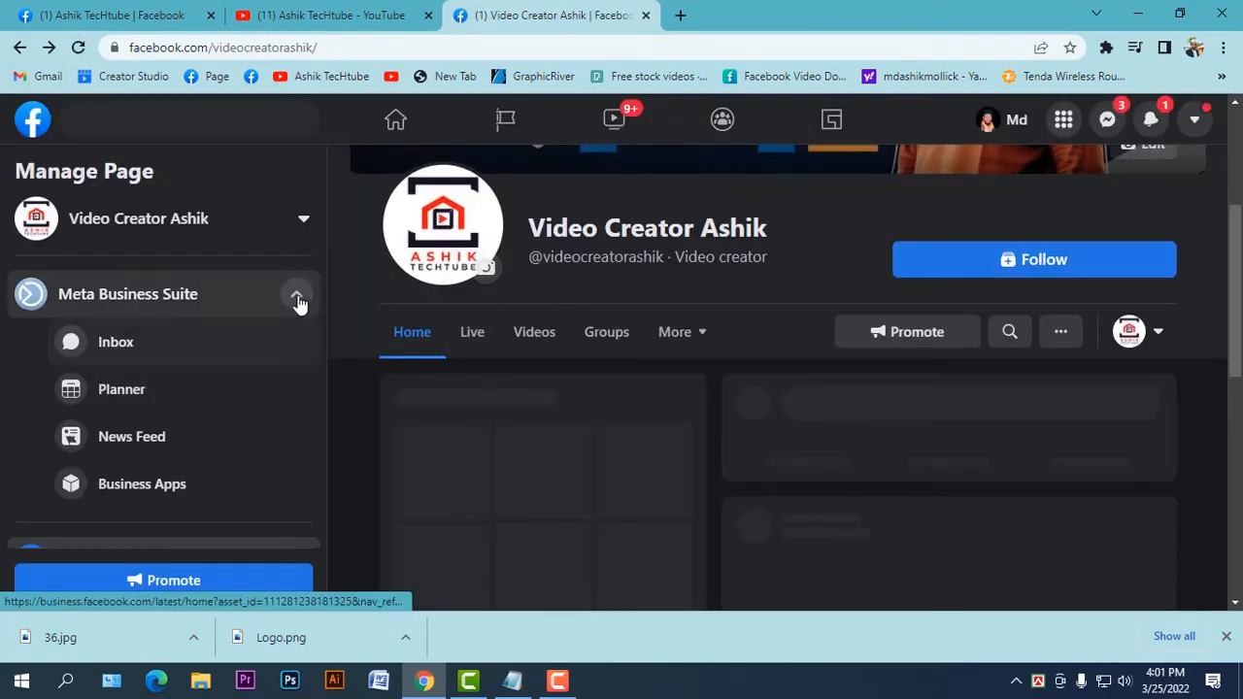
# Open the Page's info for editing and dismiss the suggestion to complete the Page.
pyautogui.scroll(-2, 183, 399)
pyautogui.scroll(-3, 161, 391)
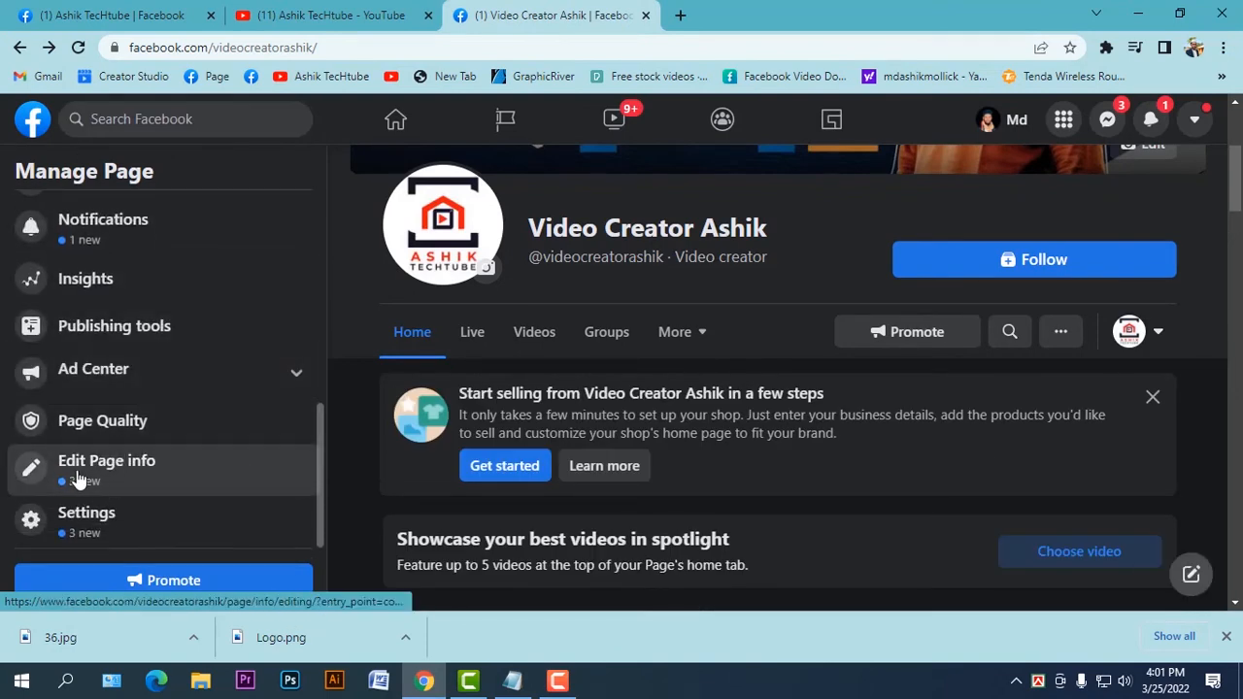
pyautogui.click(194, 467)
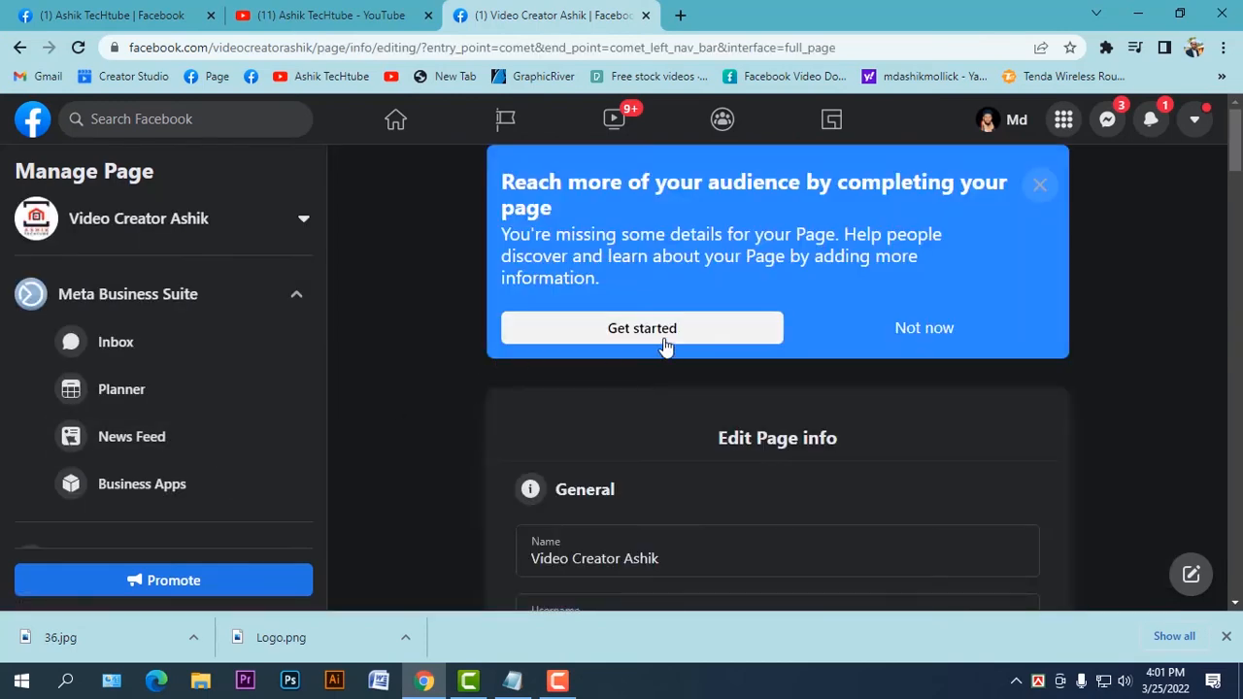
pyautogui.click(893, 327)
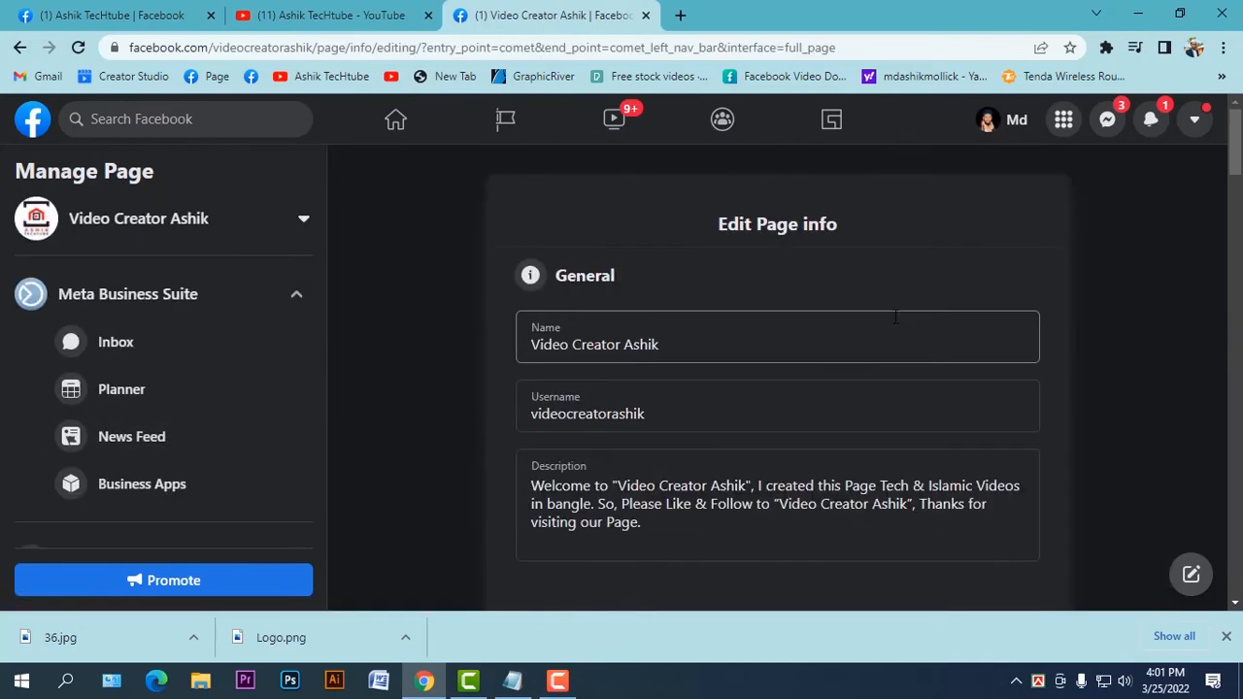
# Check the Name and Username fields in the General section of the Page info.
pyautogui.click(710, 342)
pyautogui.tripleClick(758, 340)
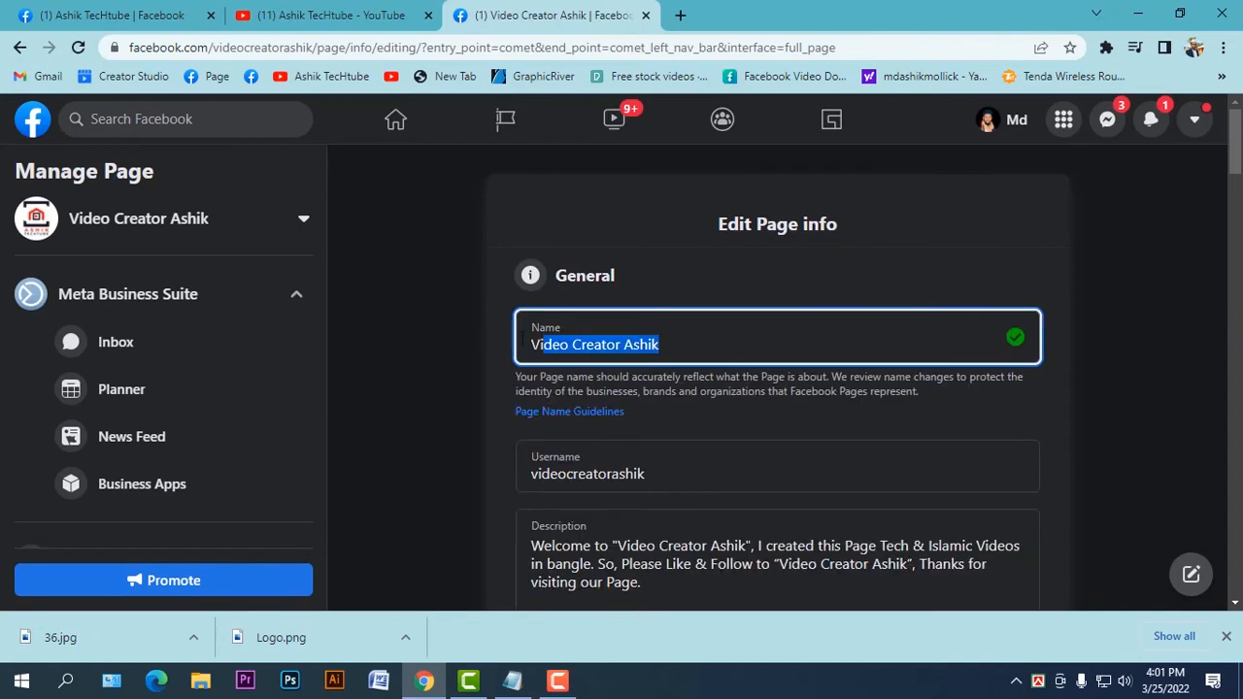
pyautogui.click(704, 340)
pyautogui.click(692, 476)
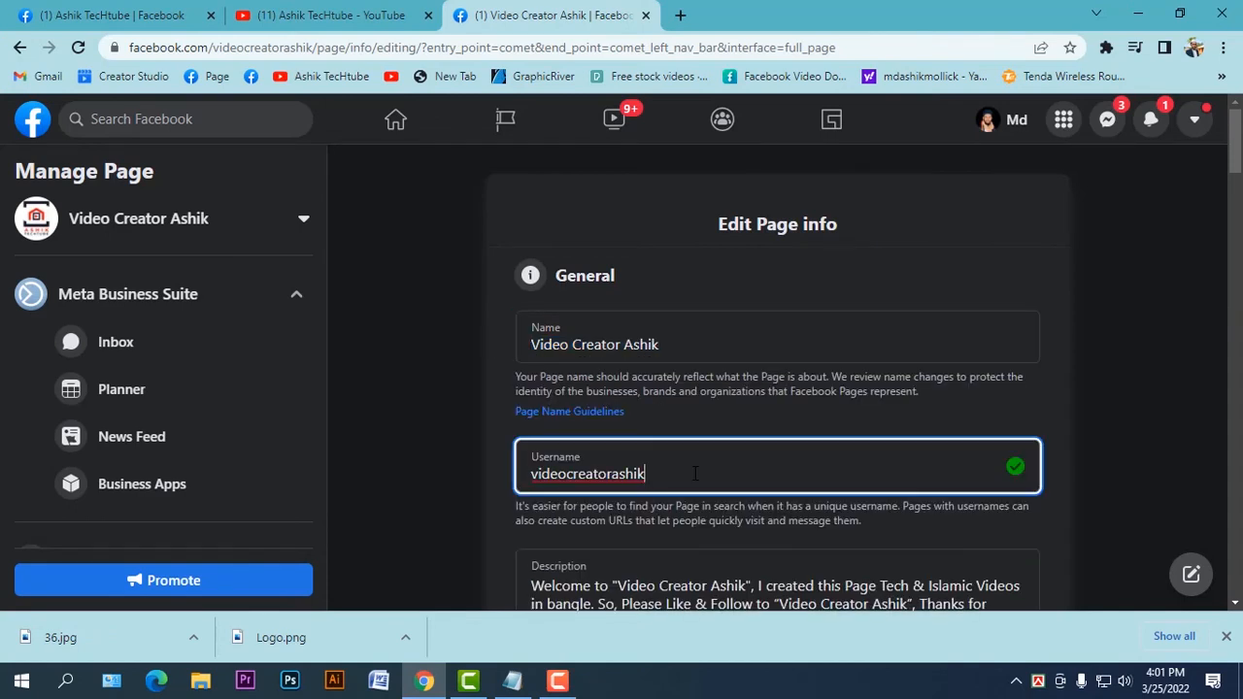
# Review the Page's Description and Categories, and the phone number, WhatsApp, email and website fields in the Contact section.
pyautogui.scroll(-2, 758, 403)
pyautogui.scroll(-1, 563, 408)
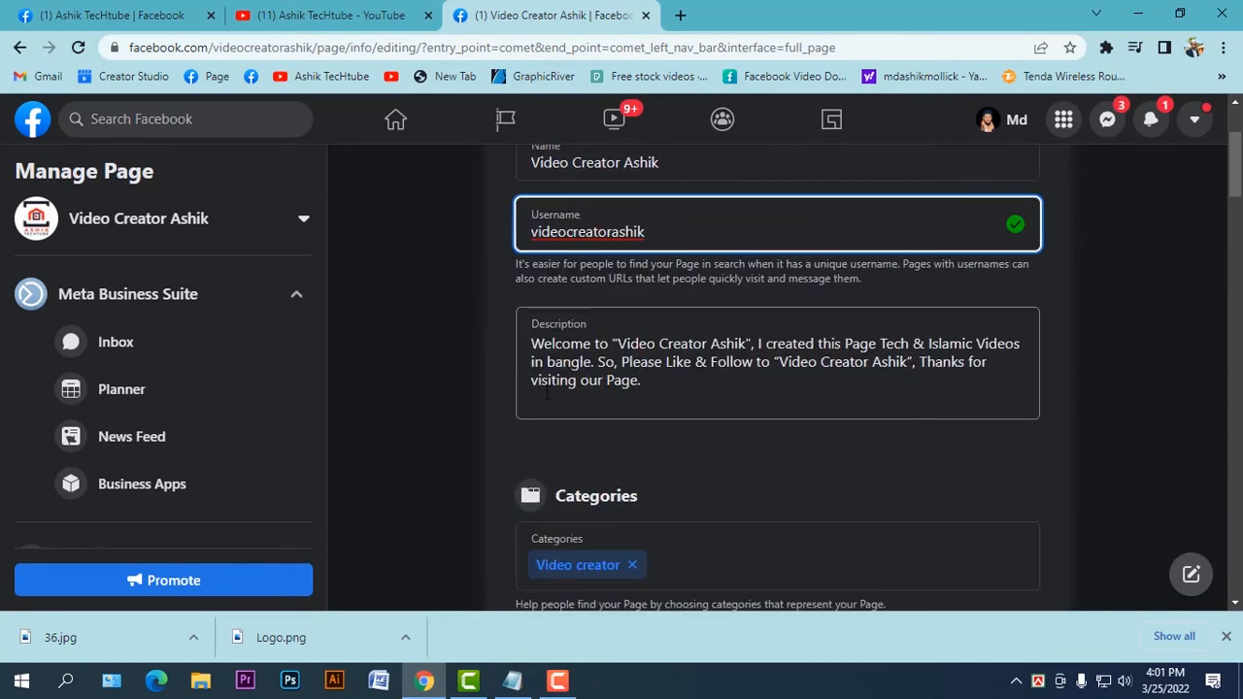
pyautogui.scroll(-2, 708, 458)
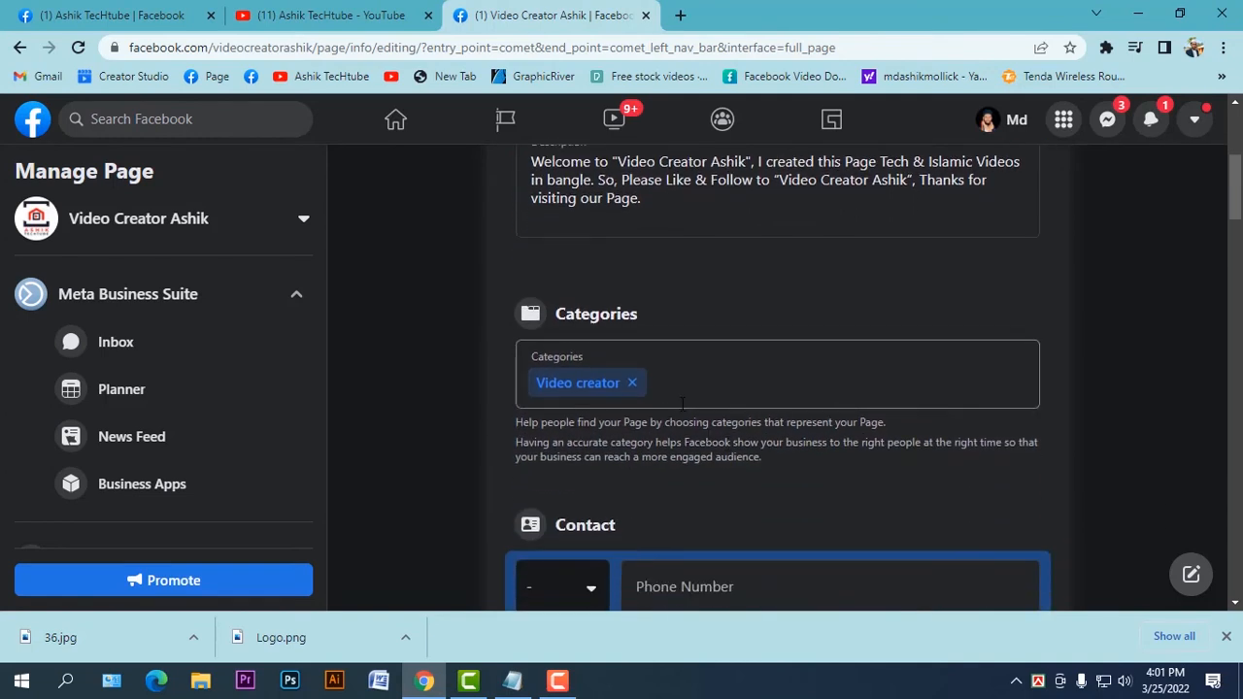
pyautogui.scroll(-3, 641, 432)
pyautogui.click(686, 319)
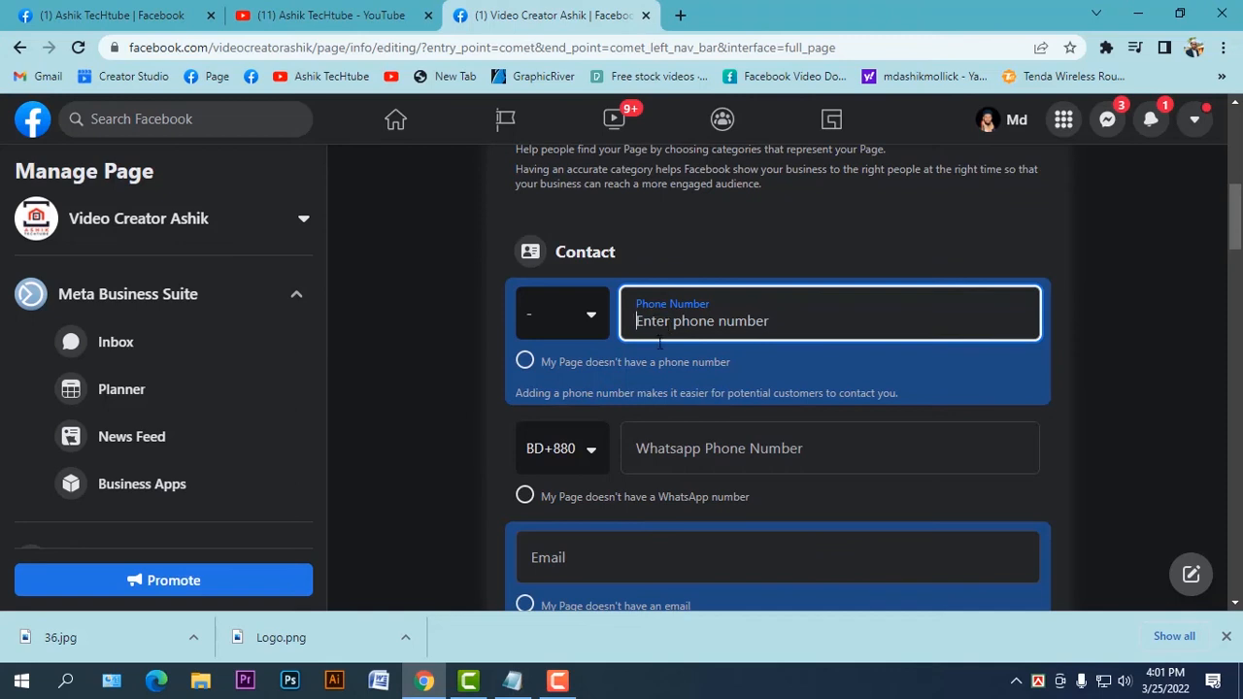
pyautogui.scroll(-1, 660, 342)
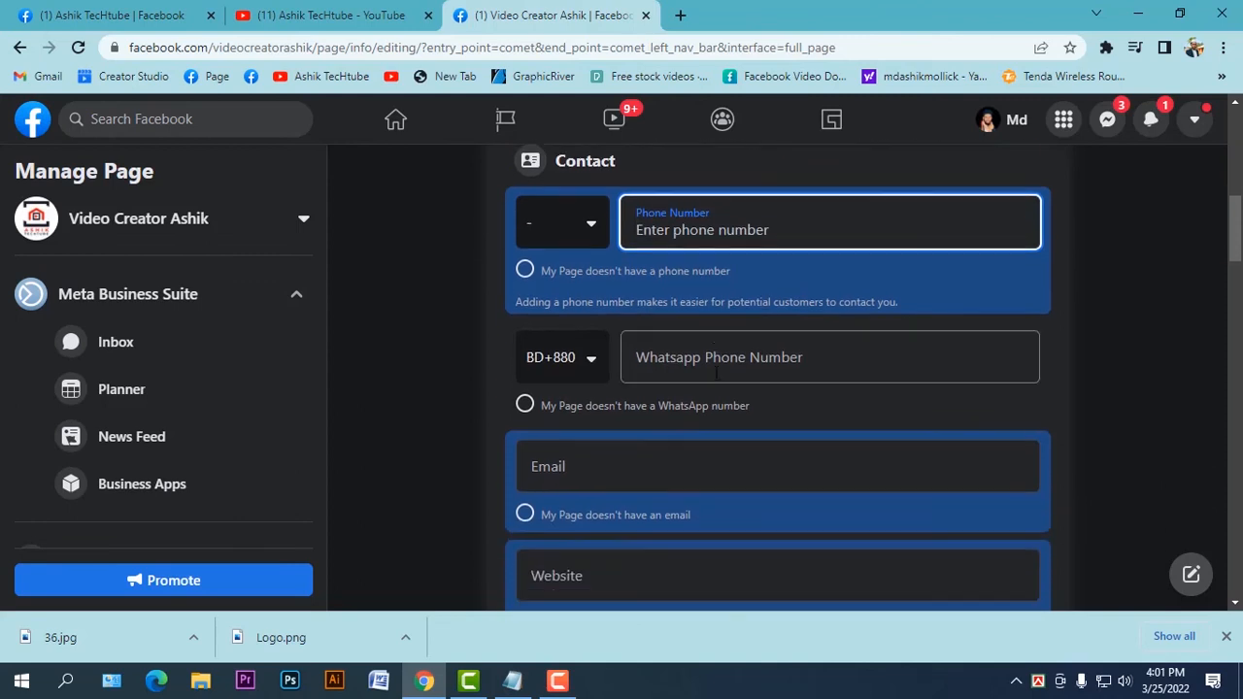
pyautogui.click(618, 478)
pyautogui.scroll(-1, 735, 379)
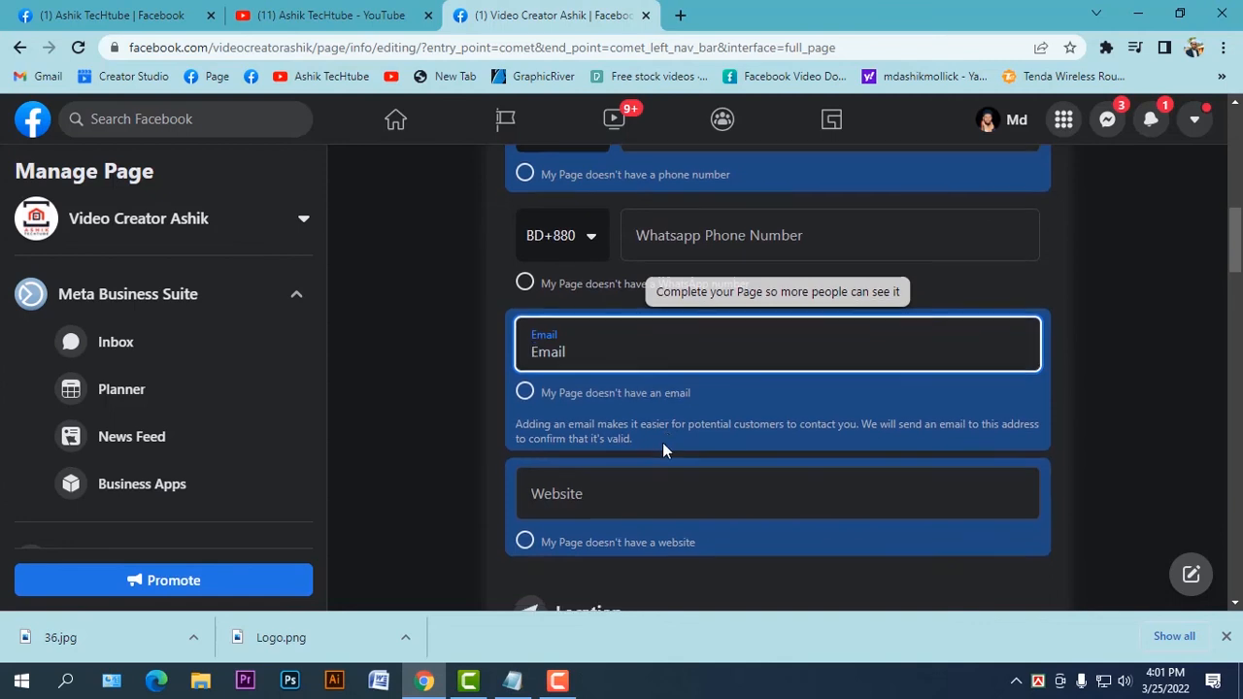
pyautogui.scroll(-1, 666, 443)
pyautogui.click(722, 377)
pyautogui.scroll(-1, 721, 379)
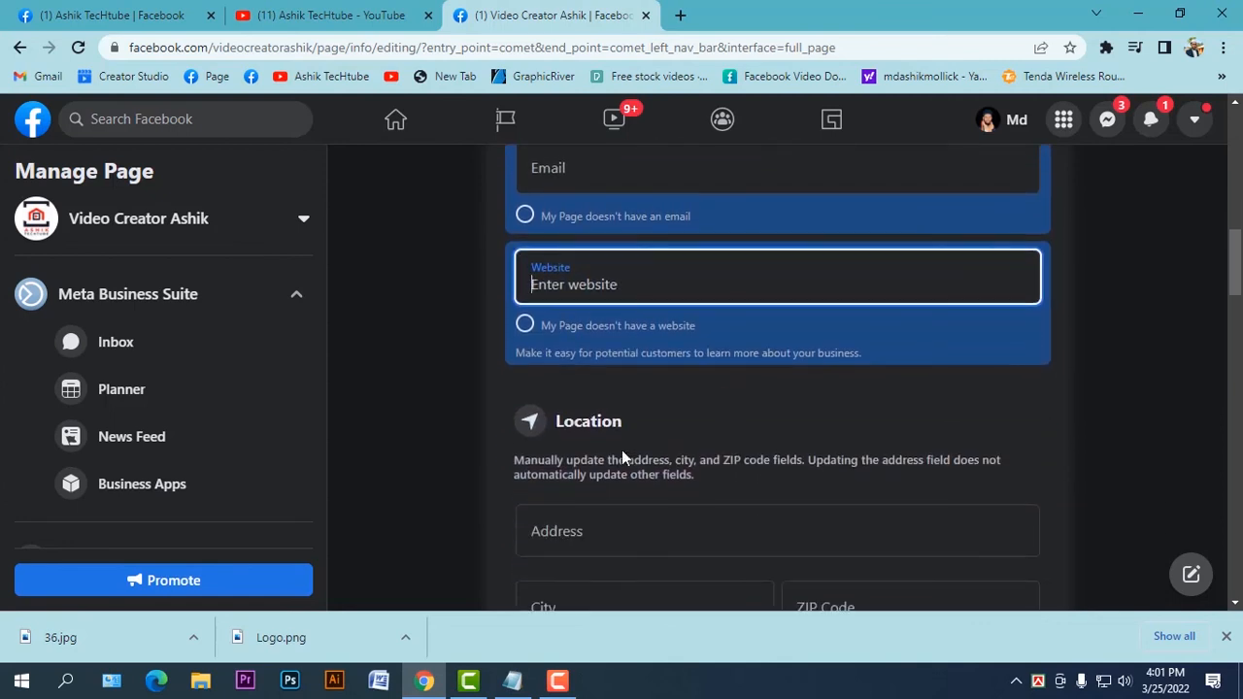
# Fill in the Page's street address, city and ZIP code in the Location section, choosing the city from the suggestions.
pyautogui.scroll(-2, 622, 450)
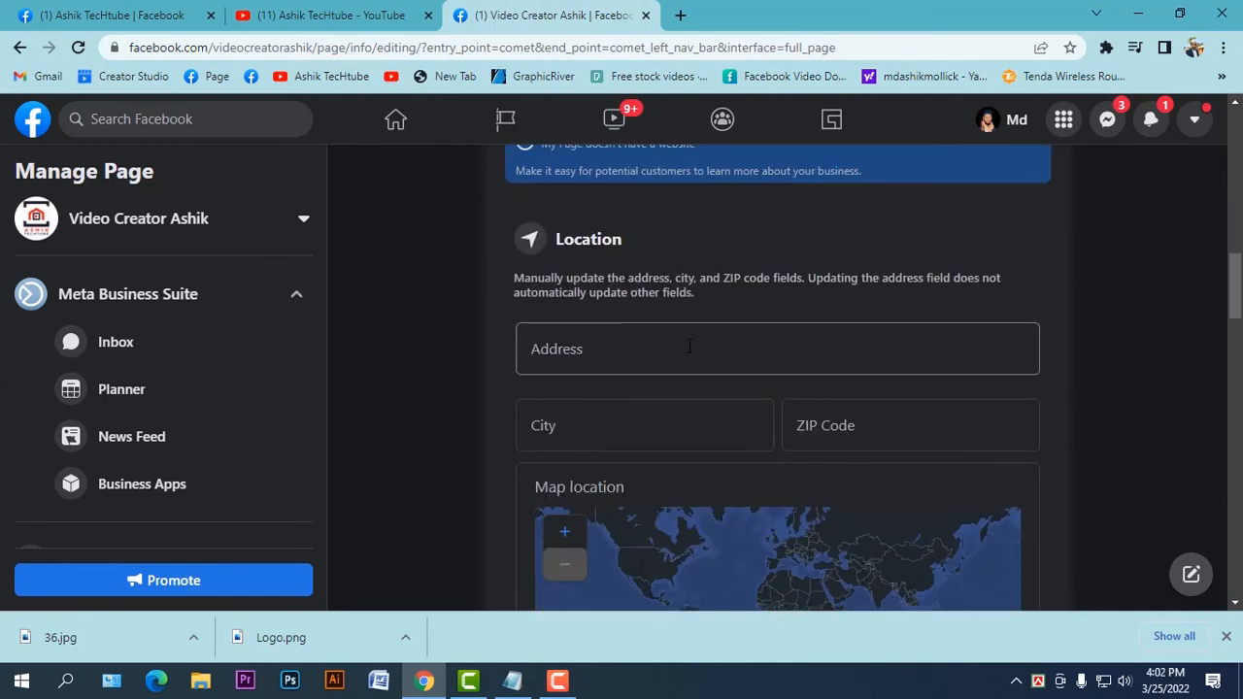
pyautogui.click(593, 348)
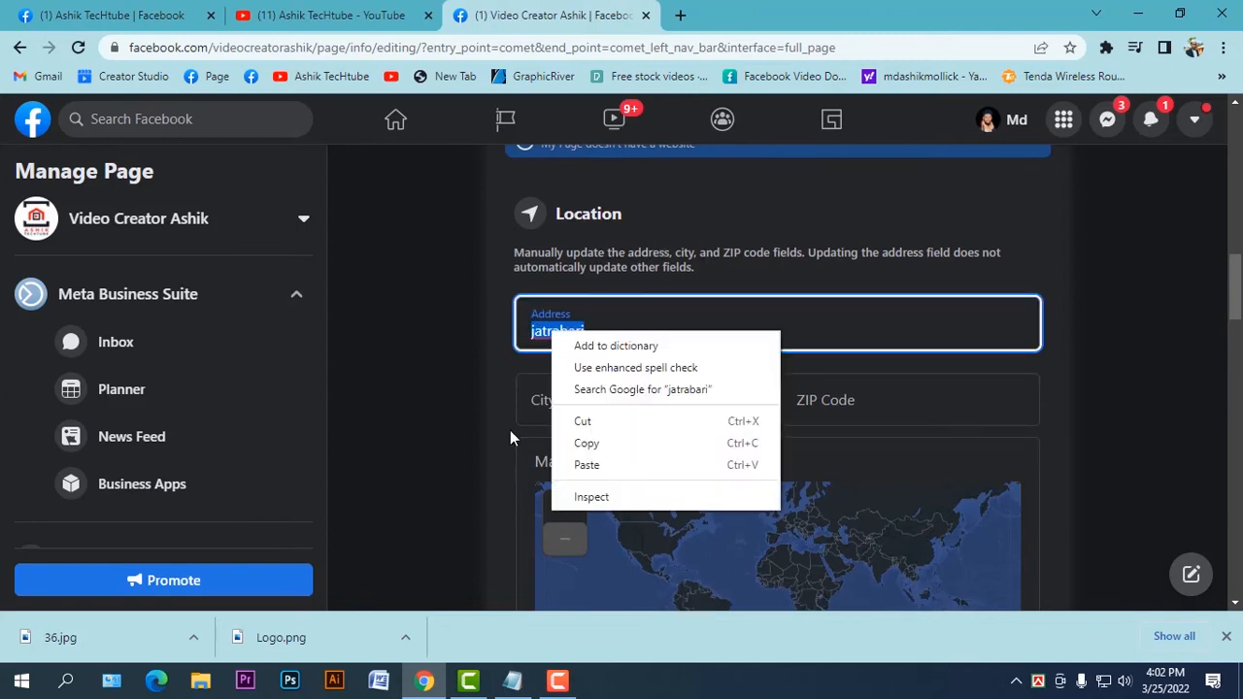
pyautogui.click(532, 406)
pyautogui.click(559, 400)
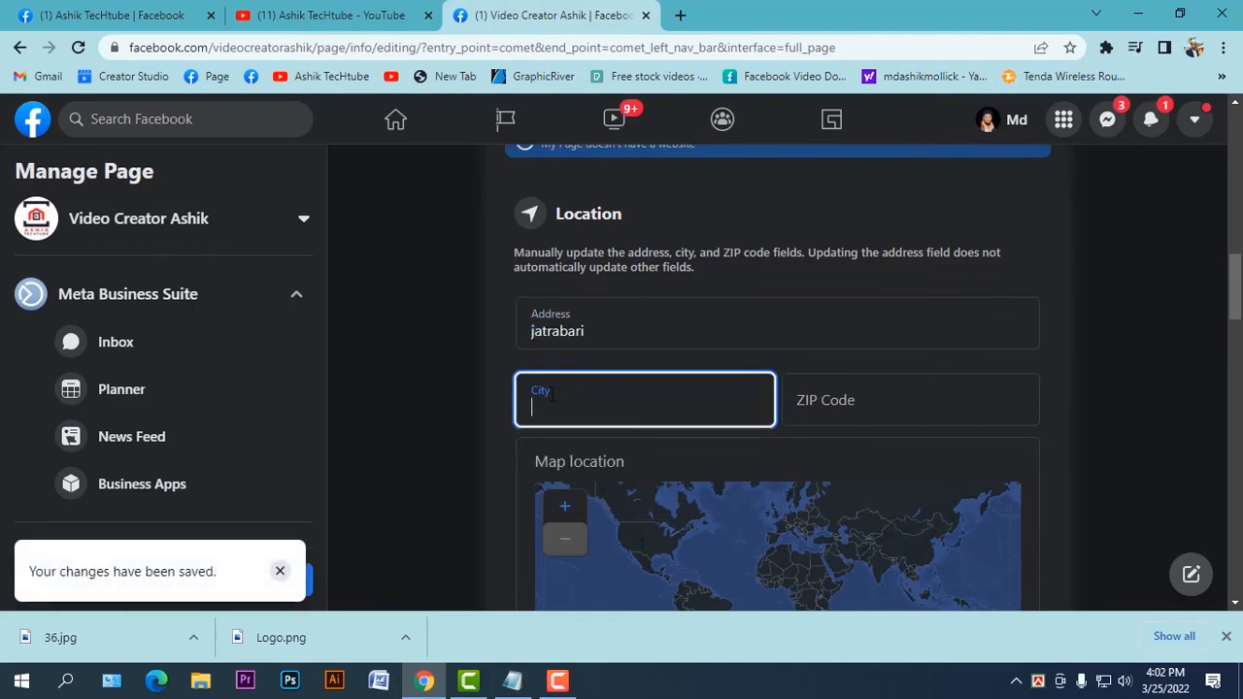
pyautogui.write('Dhaka')
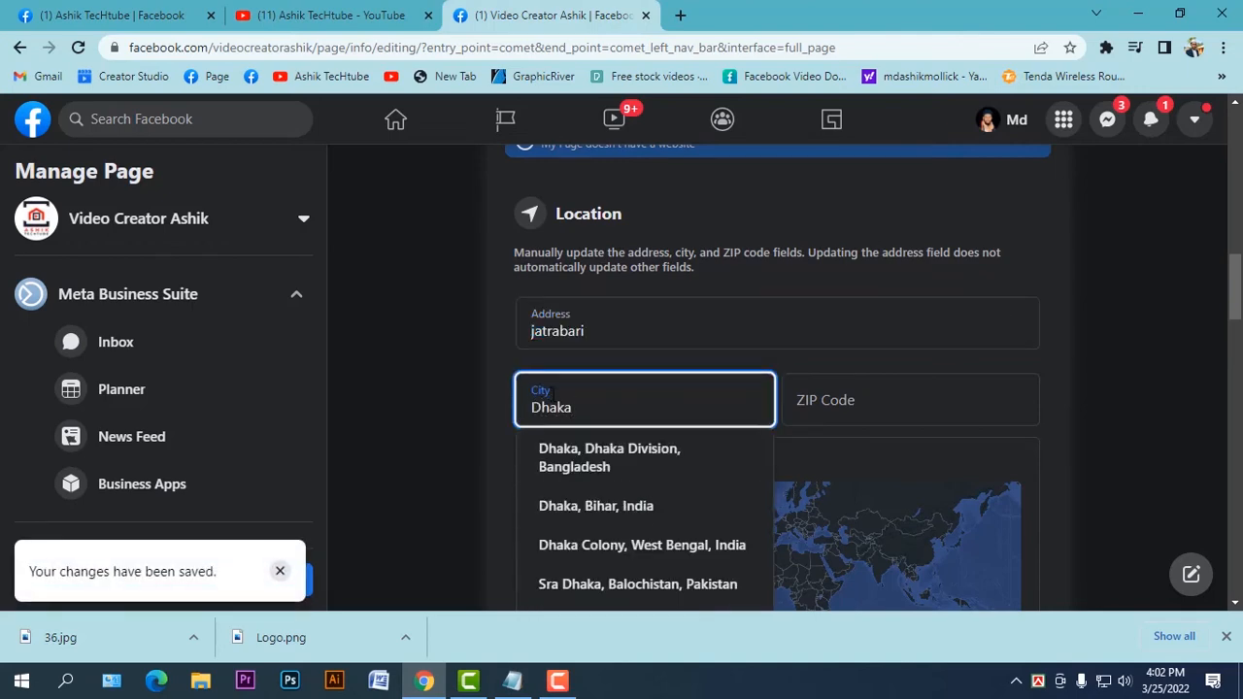
pyautogui.click(635, 462)
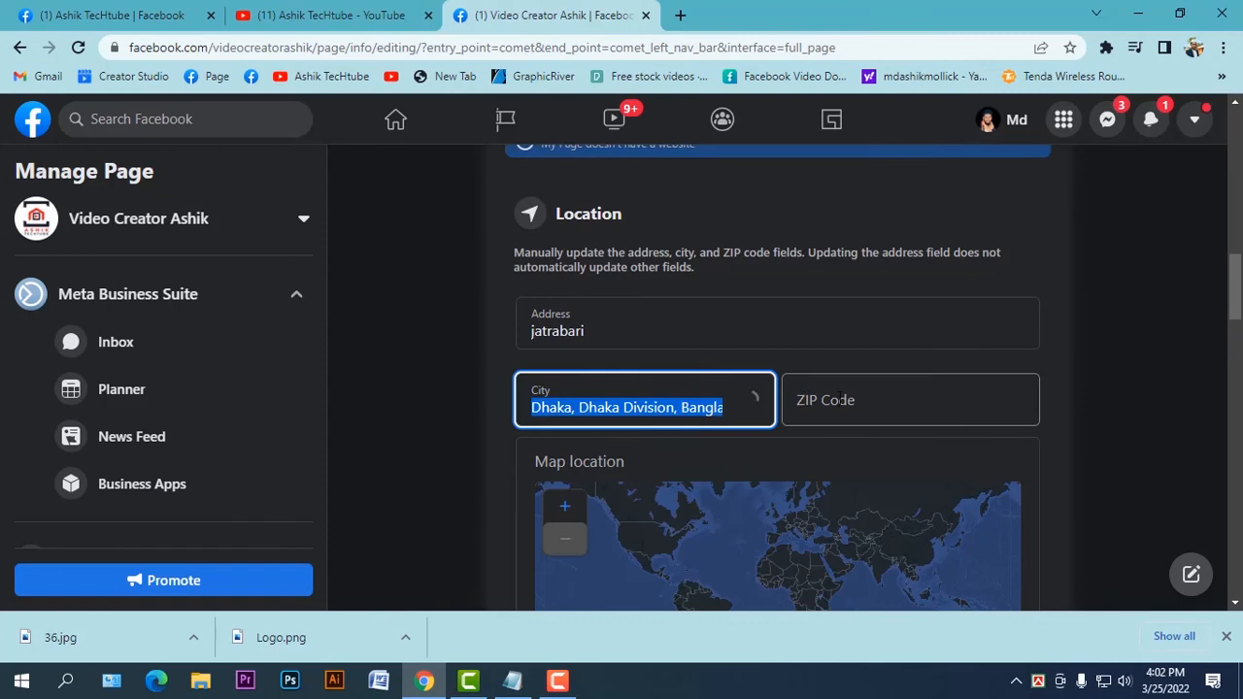
pyautogui.click(806, 400)
pyautogui.write('7911')
# Check the entered location details and reposition the map location for the Page.
pyautogui.scroll(-2, 831, 532)
pyautogui.scroll(-3, 831, 533)
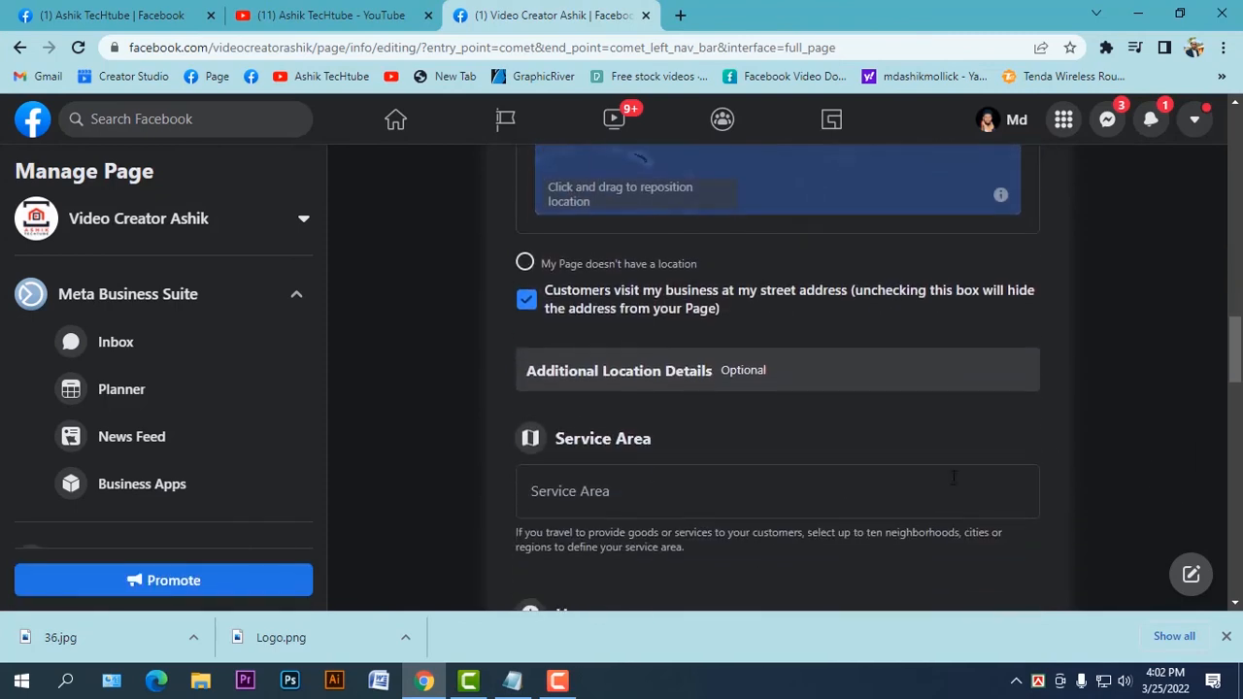
pyautogui.scroll(5, 816, 389)
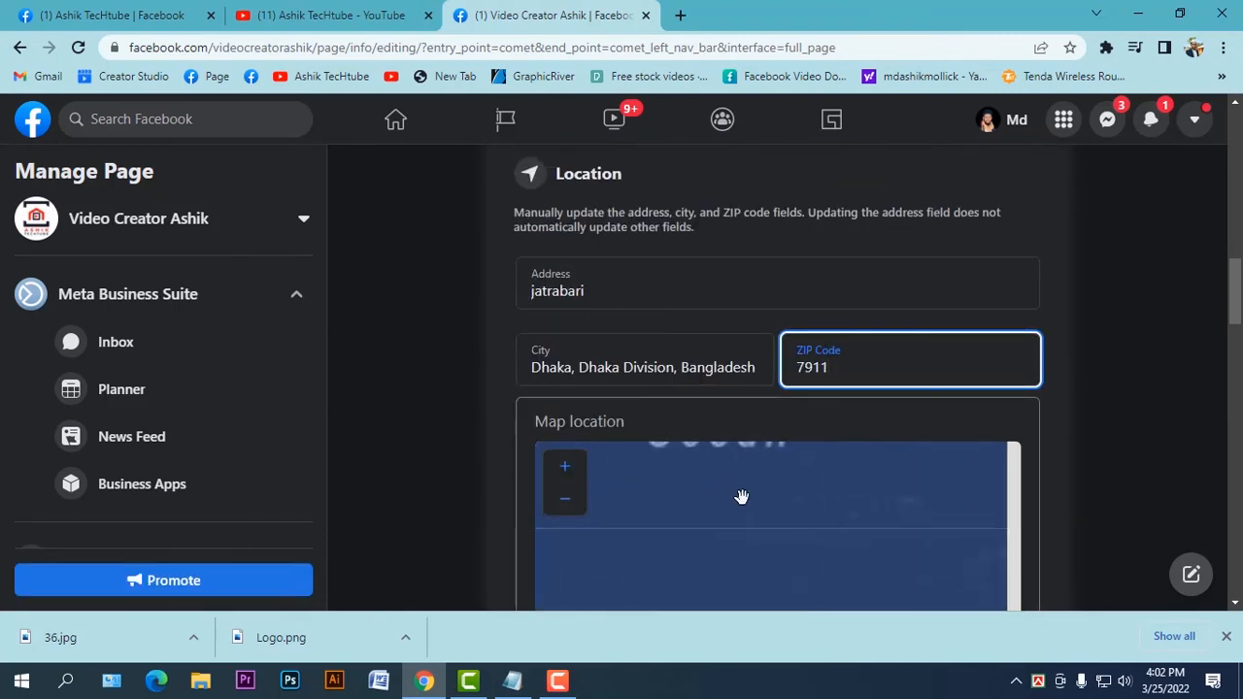
pyautogui.scroll(-3, 1100, 399)
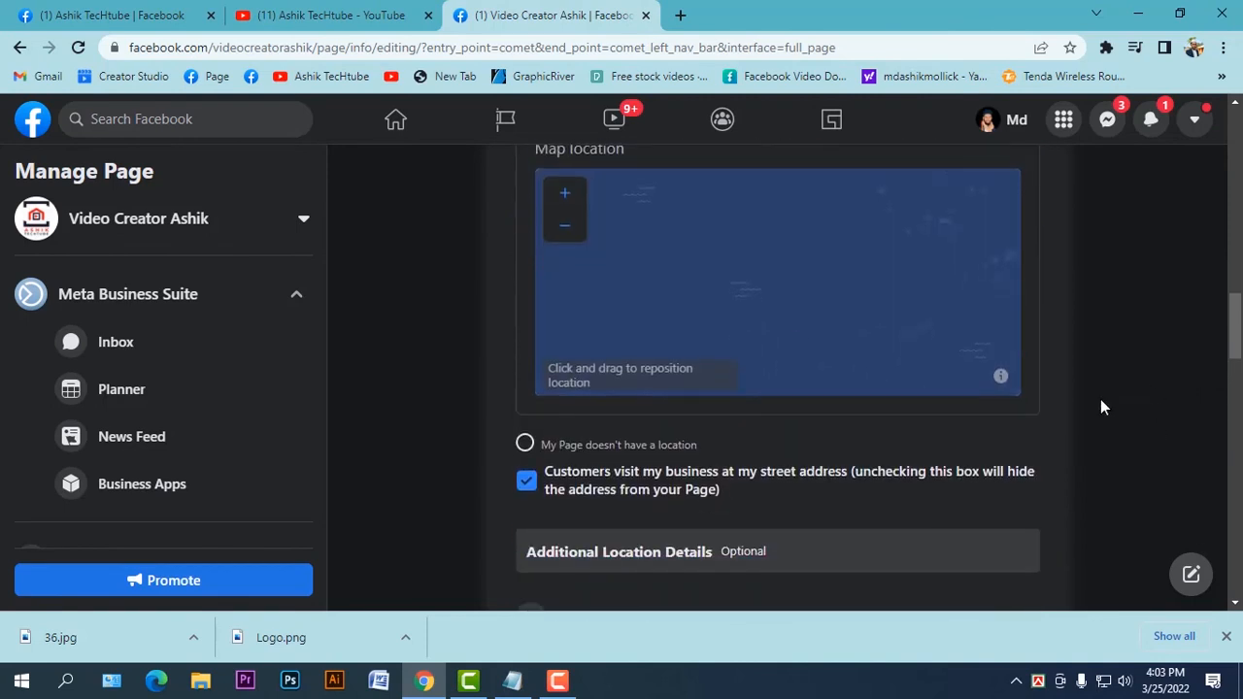
pyautogui.moveTo(745, 264); pyautogui.dragTo(907, 358)
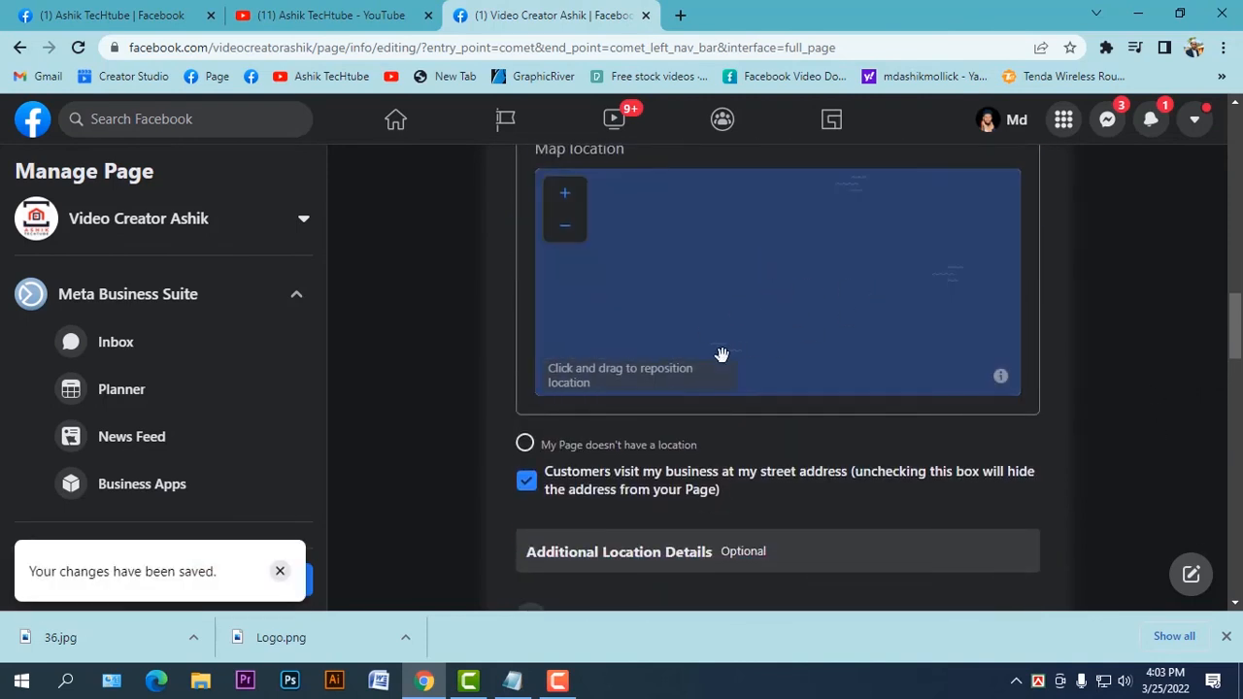
# Leave the Service Area empty and set the Page's hours to Always open.
pyautogui.scroll(-4, 1127, 369)
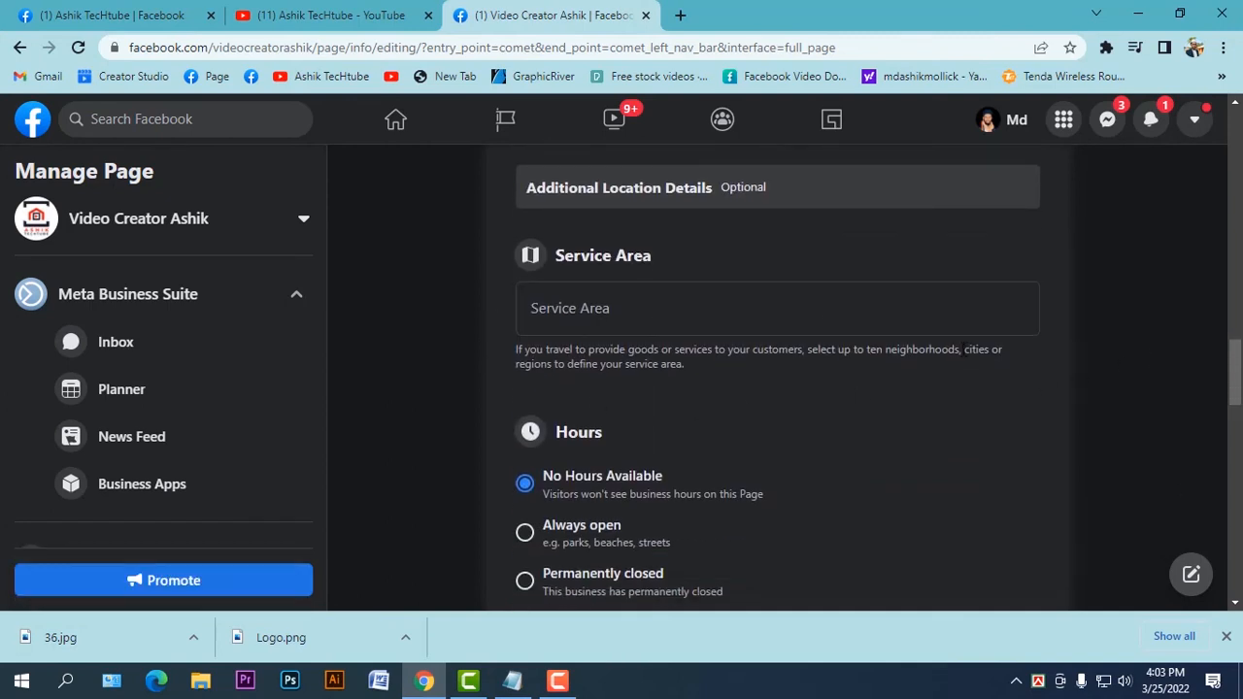
pyautogui.click(932, 330)
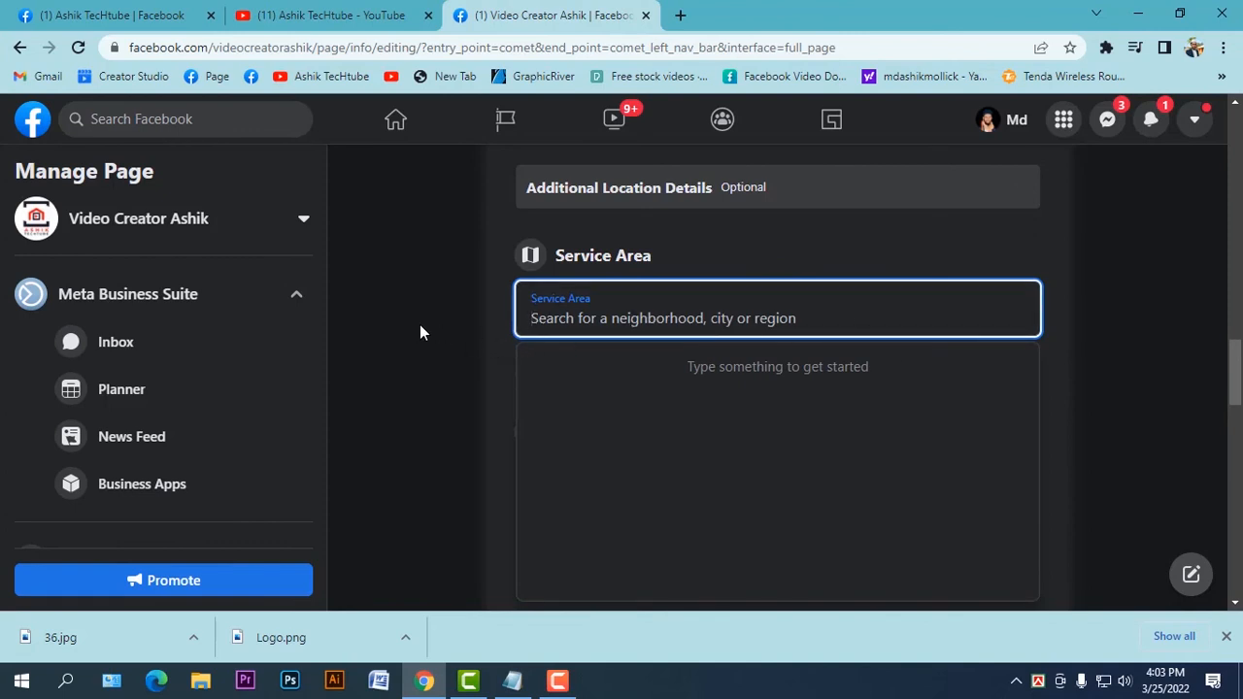
pyautogui.click(1095, 337)
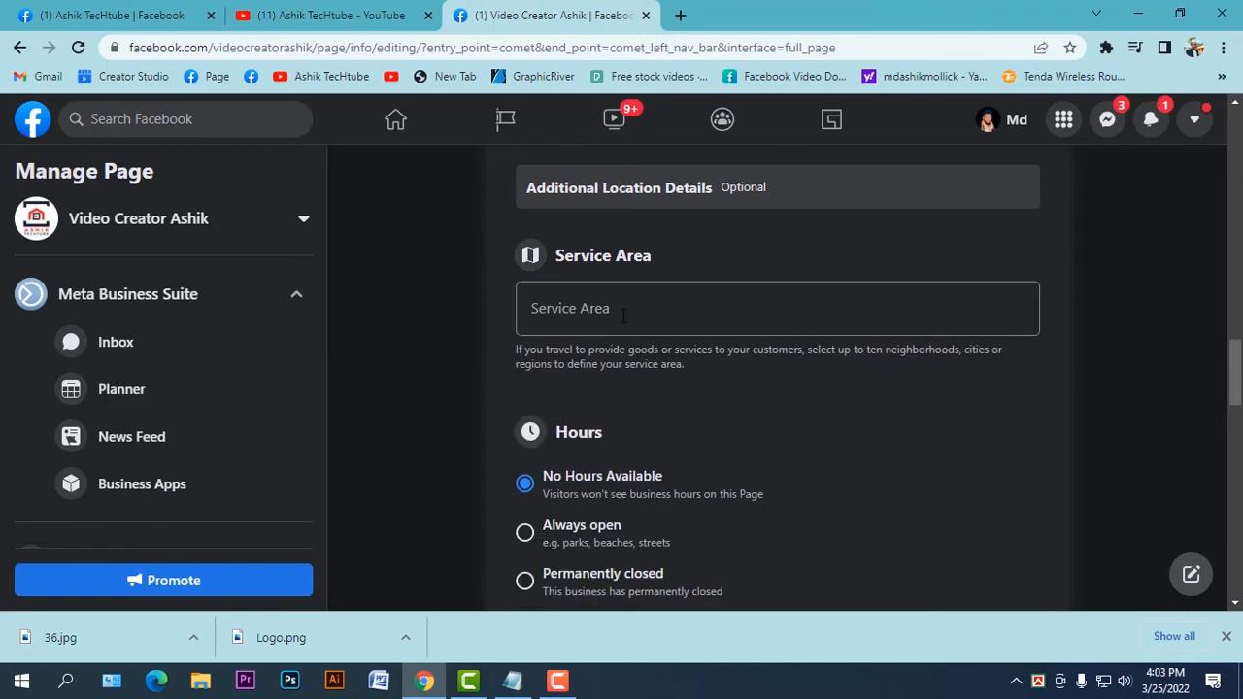
pyautogui.scroll(-3, 677, 259)
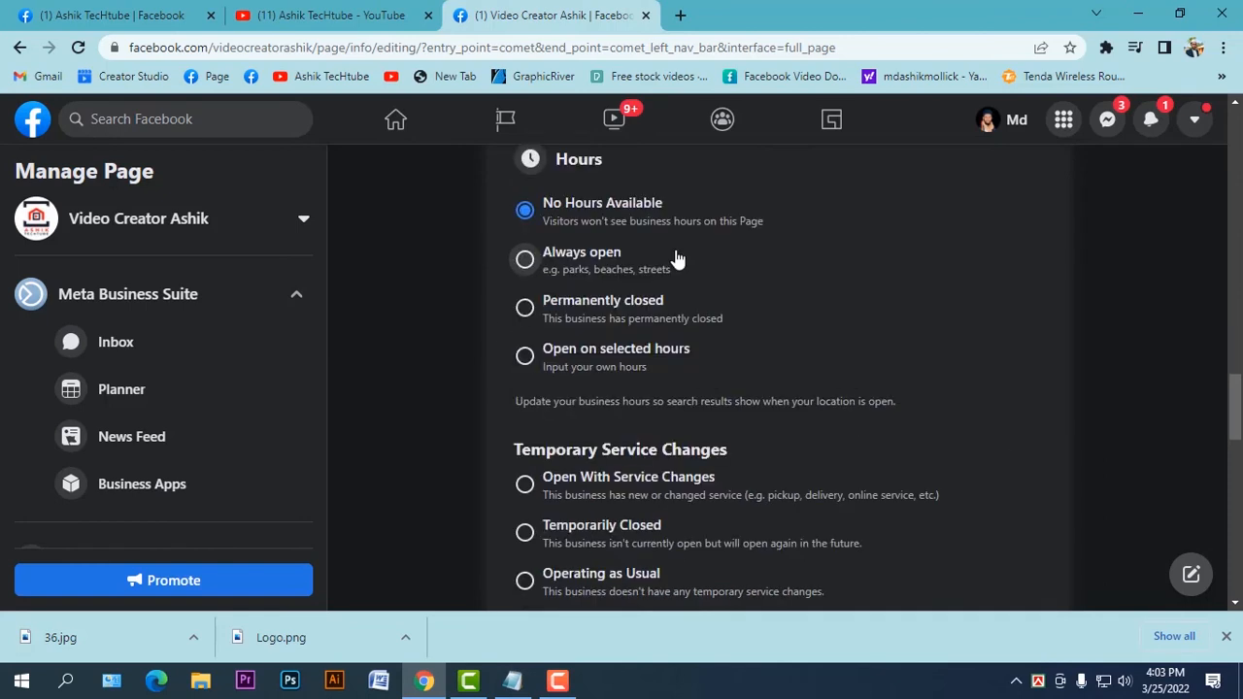
pyautogui.scroll(1, 677, 259)
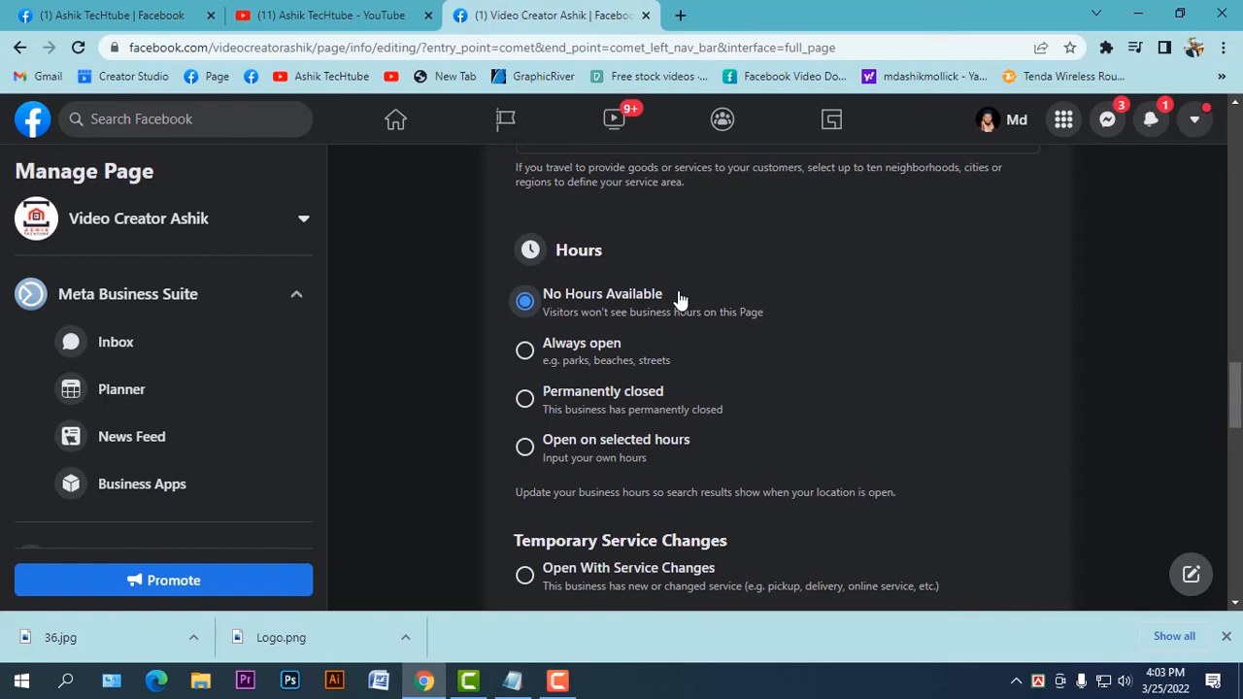
pyautogui.click(571, 352)
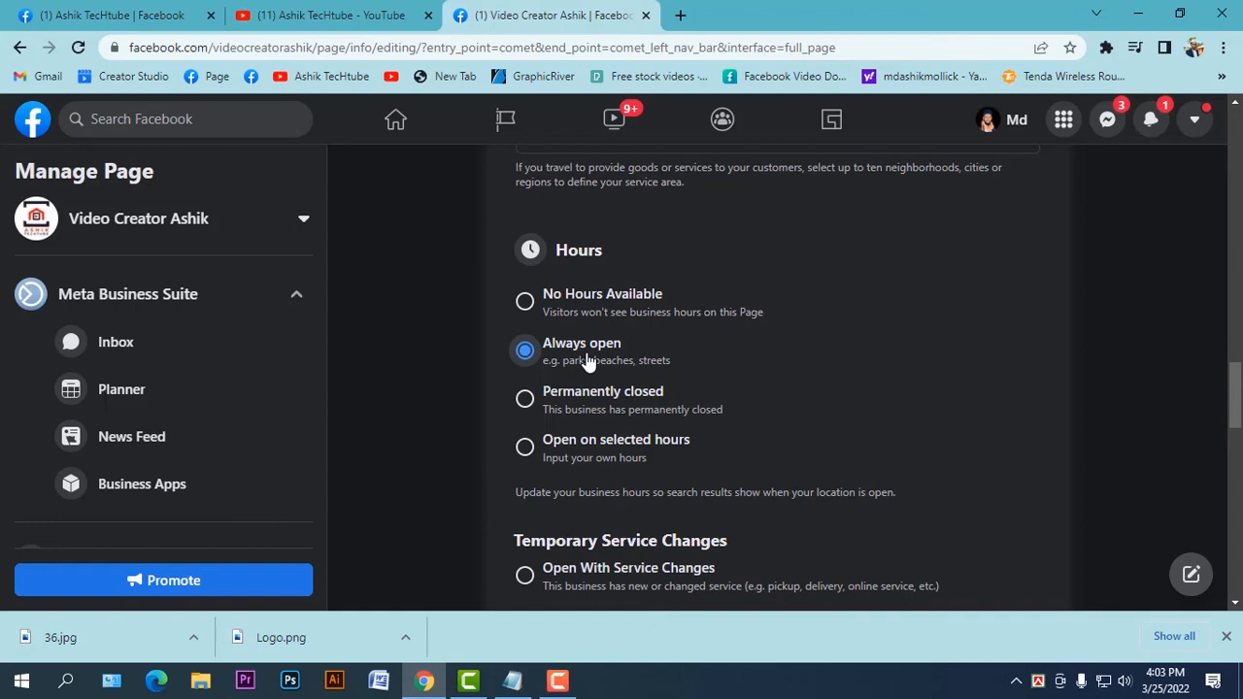
# Find The Daily Star website through a search in a new tab and examine its footer for a Privacy Policy link.
pyautogui.scroll(-6, 597, 365)
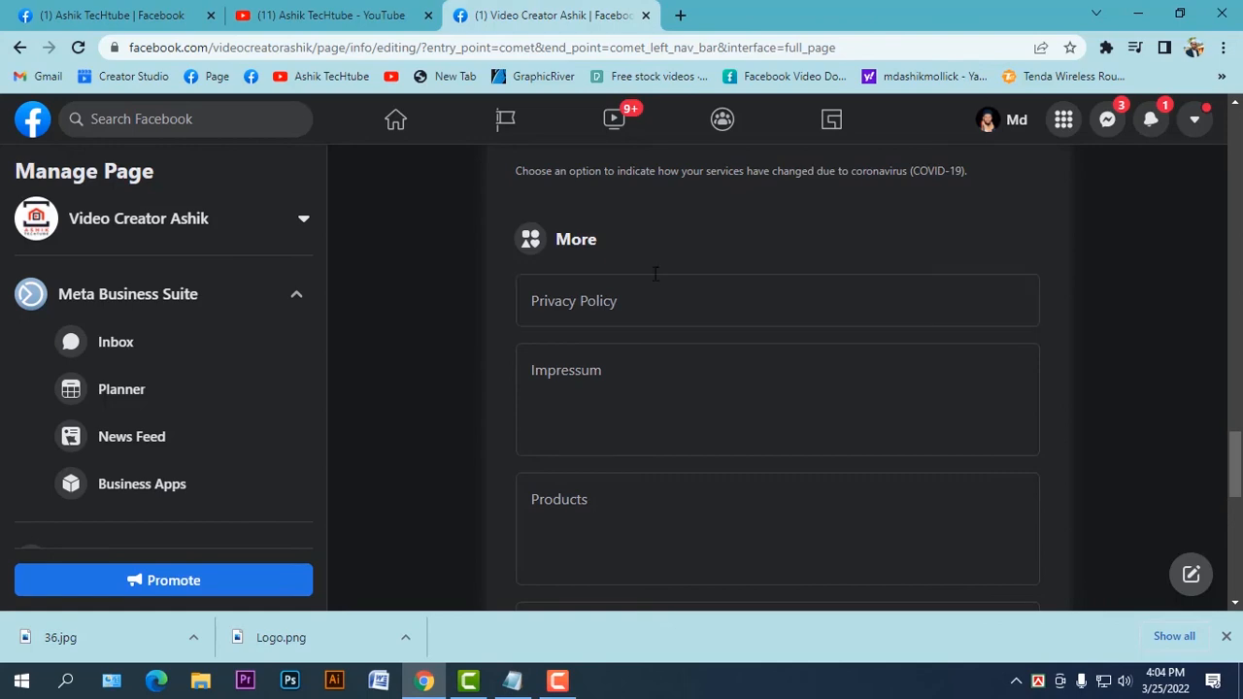
pyautogui.click(680, 17)
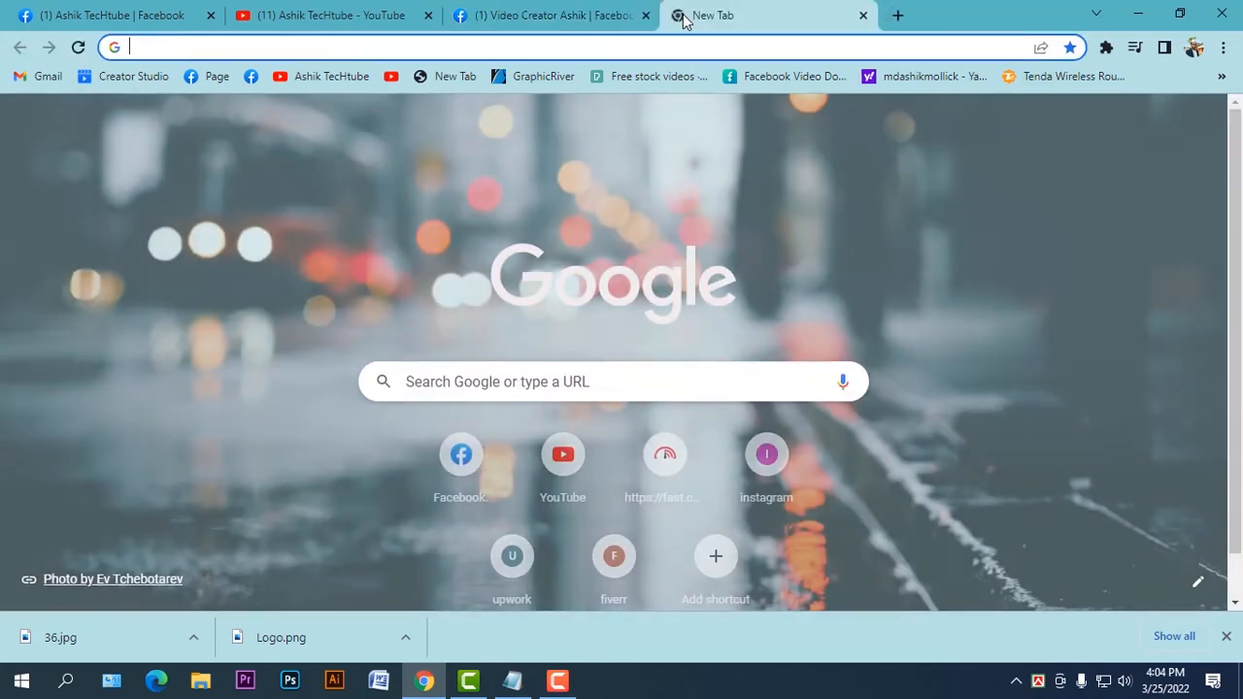
pyautogui.write('the da')
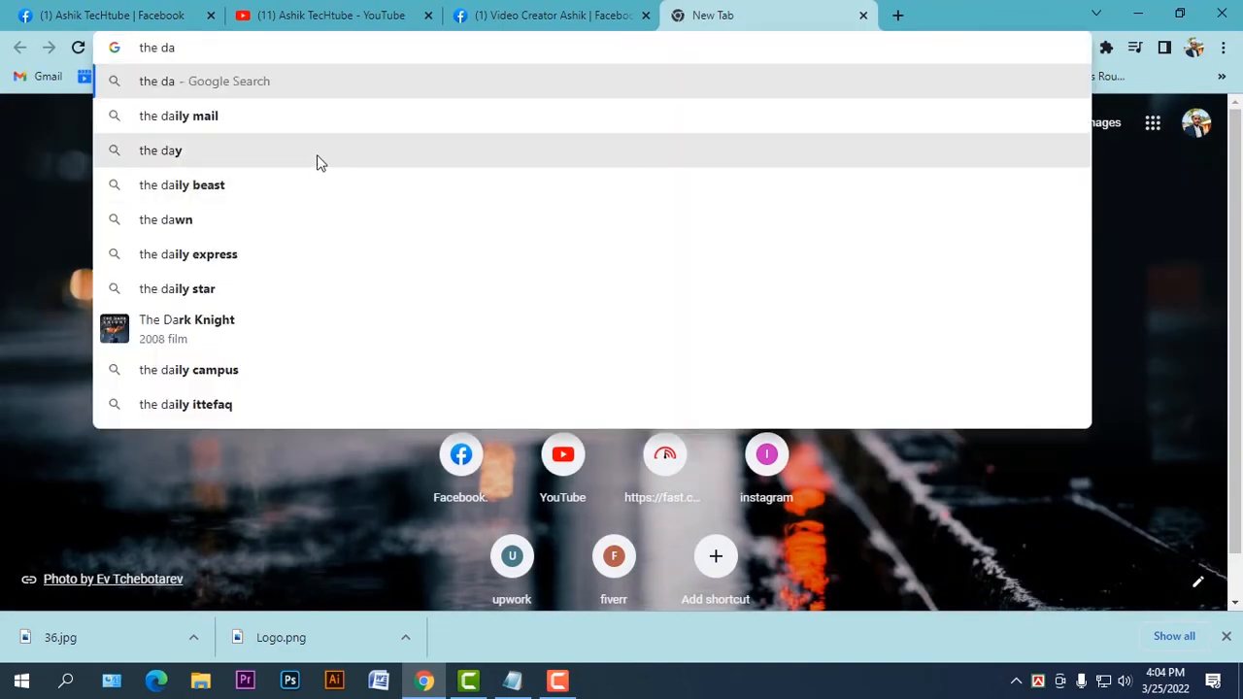
pyautogui.click(269, 285)
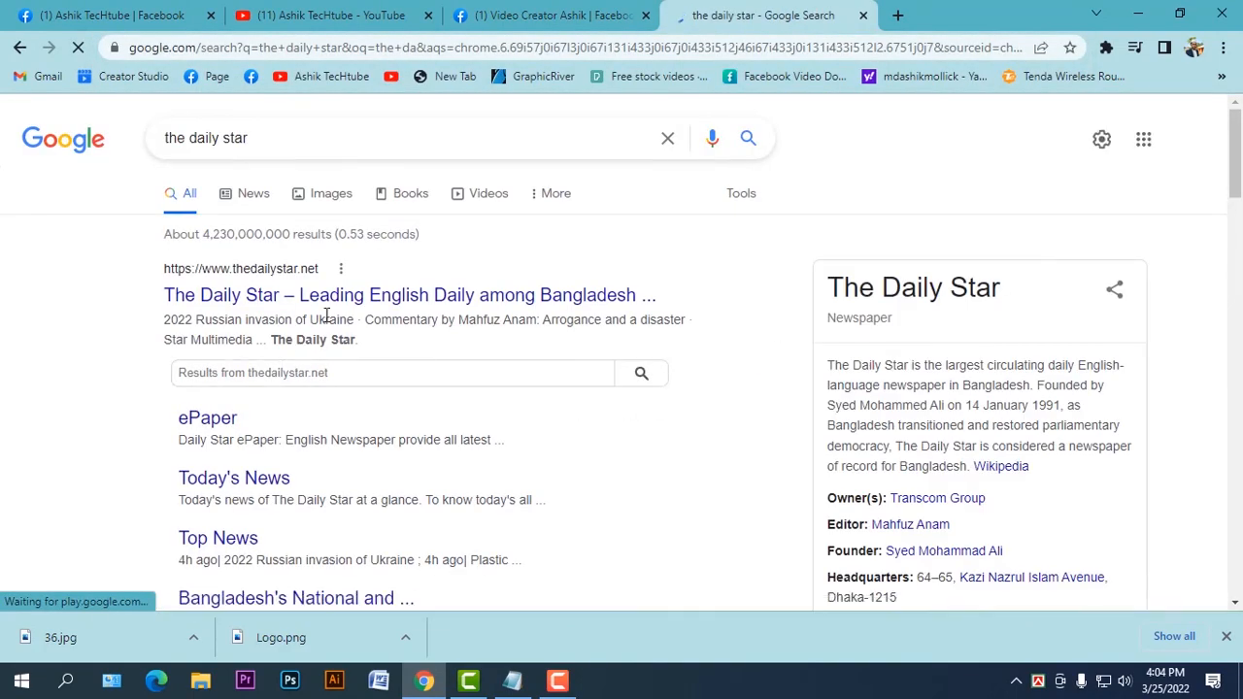
pyautogui.click(327, 295)
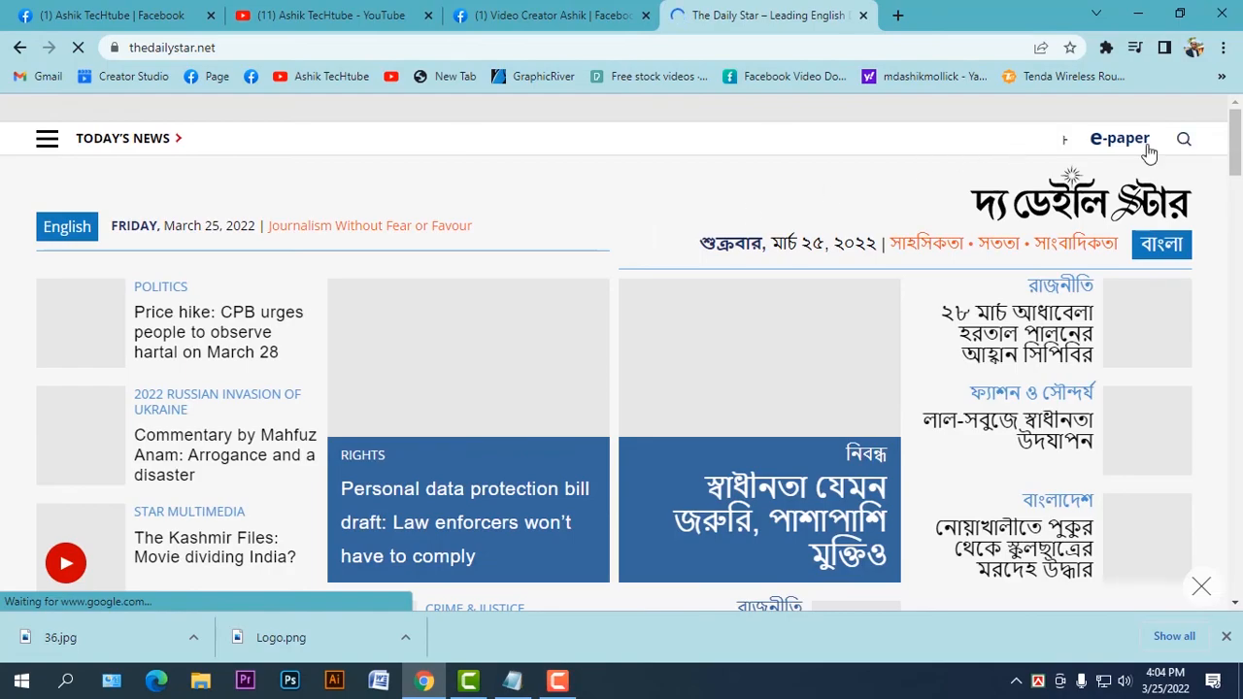
pyautogui.scroll(-20, 965, 389)
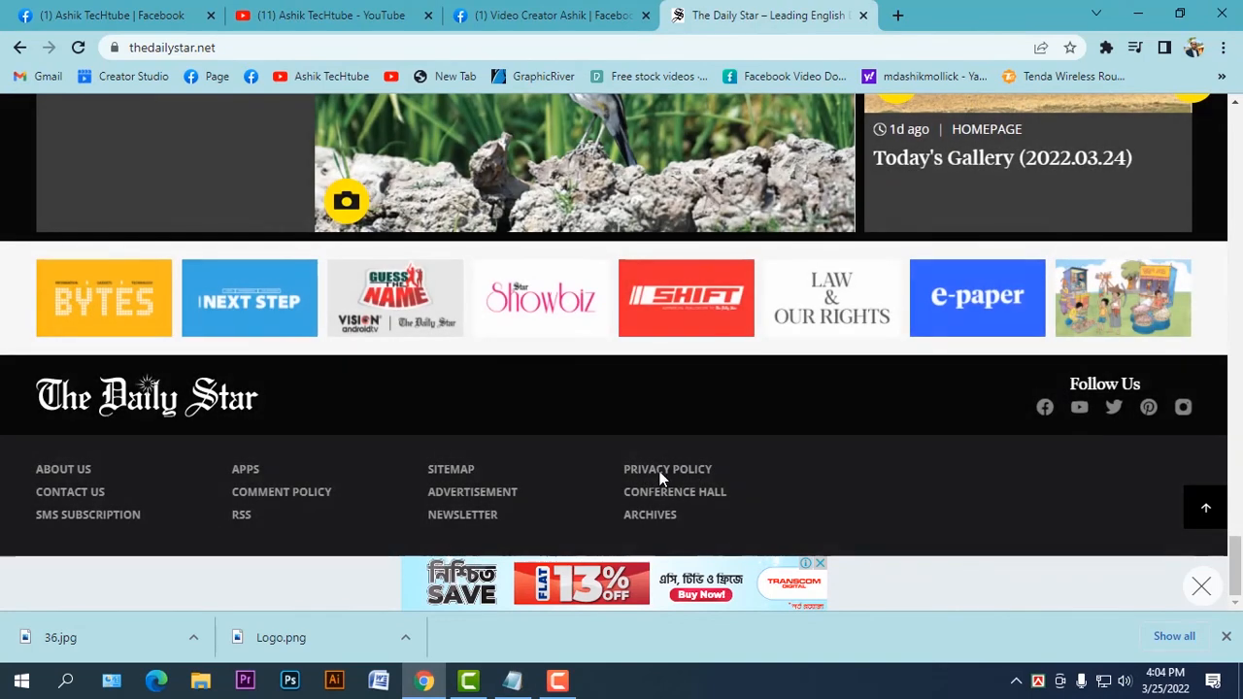
pyautogui.scroll(-5, 596, 442)
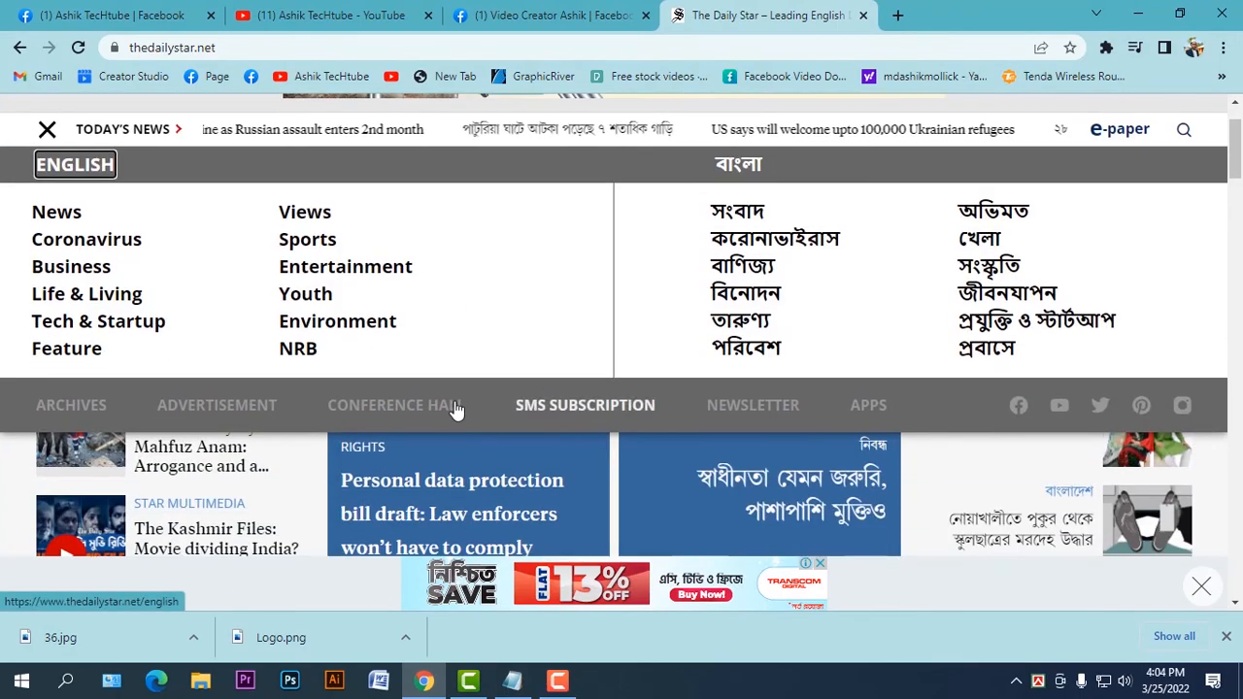
pyautogui.scroll(-15, 622, 431)
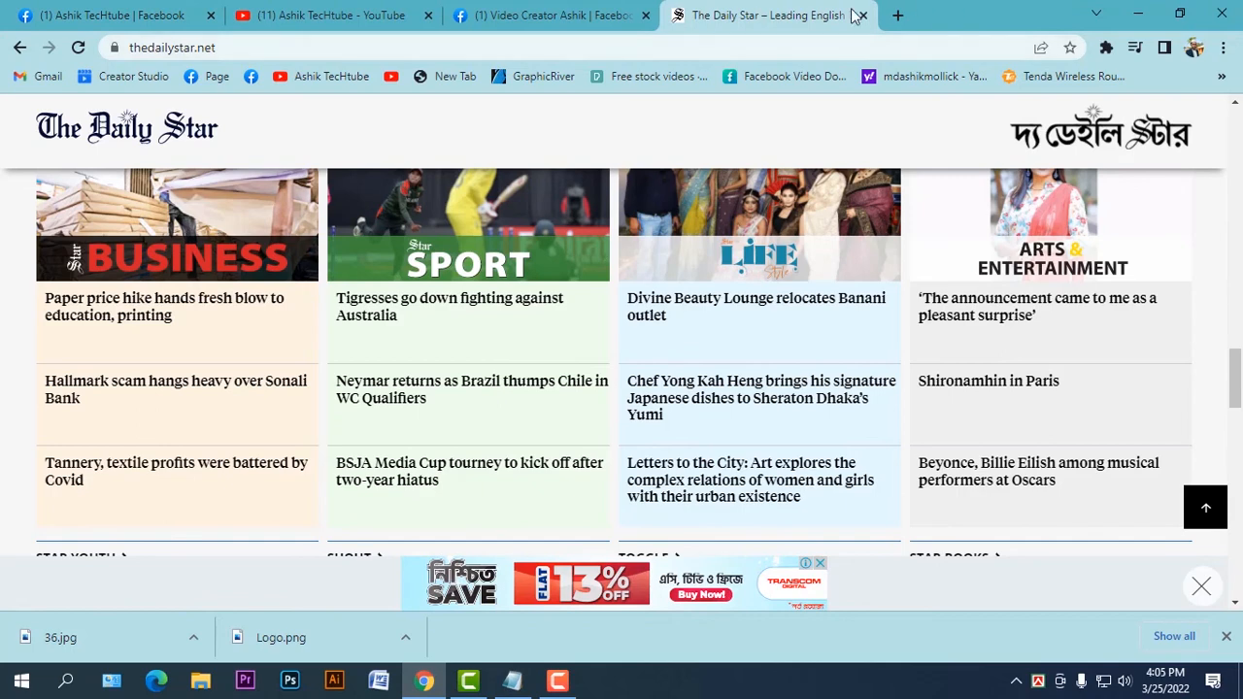
# Return to the Page info and review the Privacy Policy, Products, Price Range, Currency and Other Accounts fields.
pyautogui.click(544, 15)
pyautogui.click(591, 305)
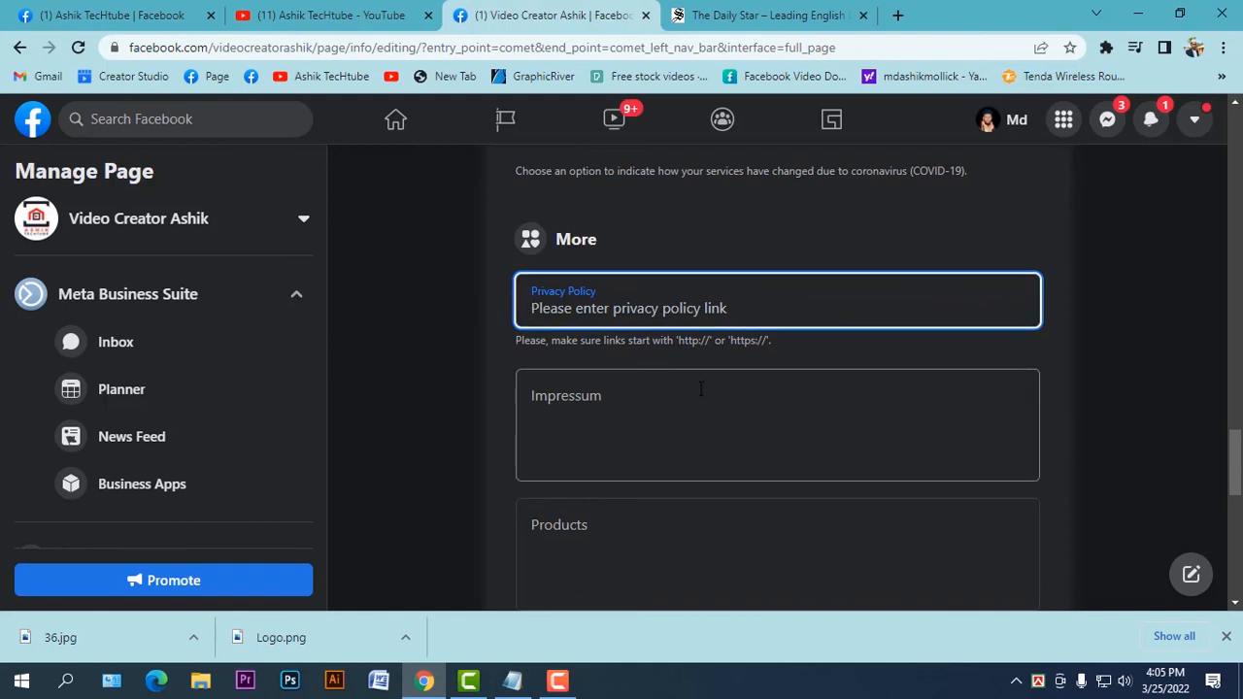
pyautogui.scroll(-5, 789, 314)
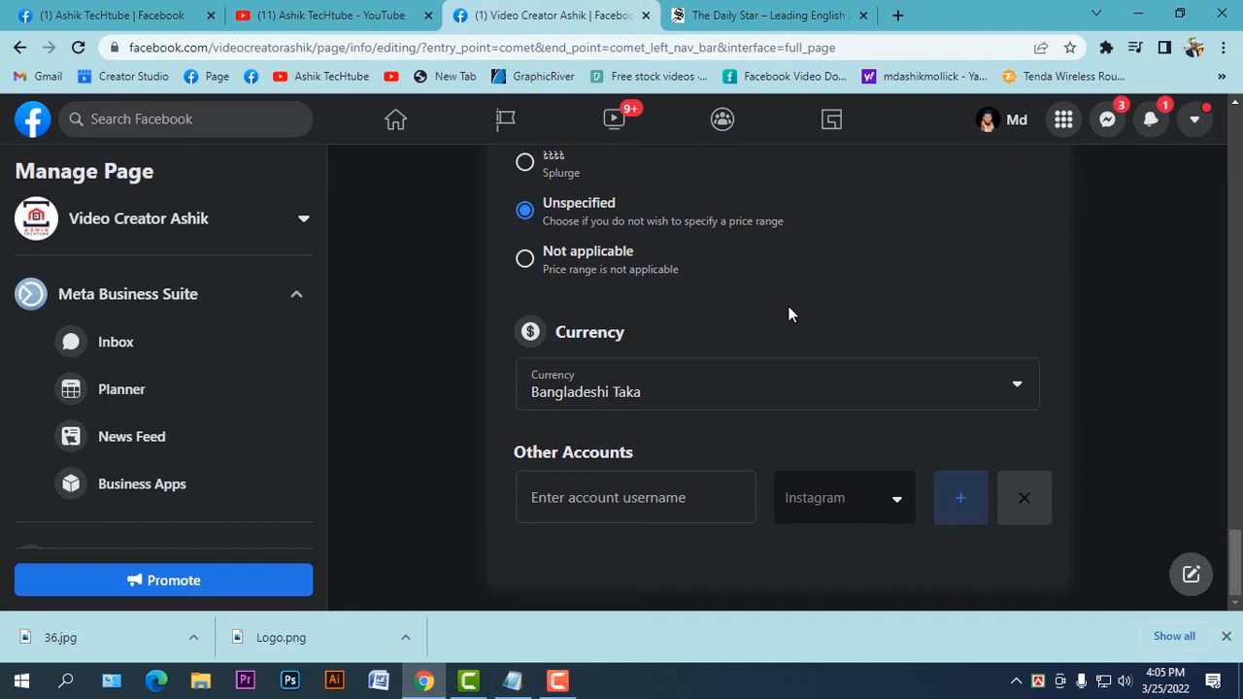
pyautogui.scroll(5, 786, 313)
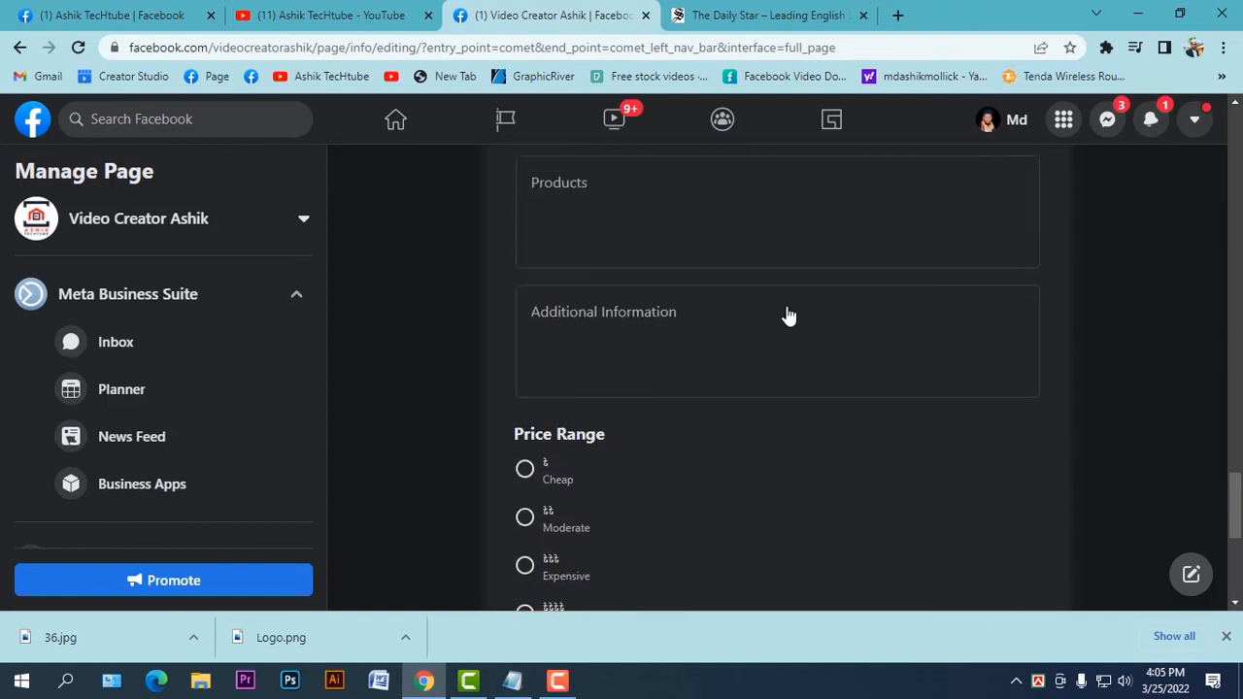
pyautogui.scroll(-4, 778, 314)
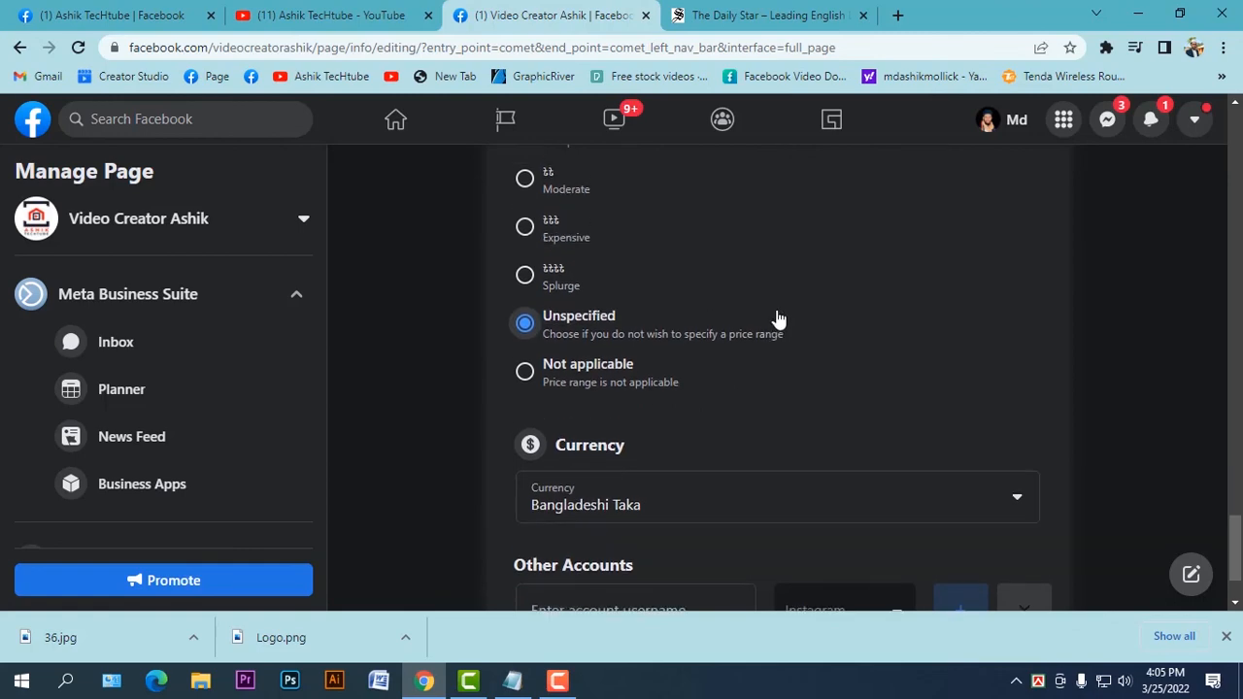
pyautogui.scroll(15, 777, 313)
pyautogui.scroll(15, 776, 311)
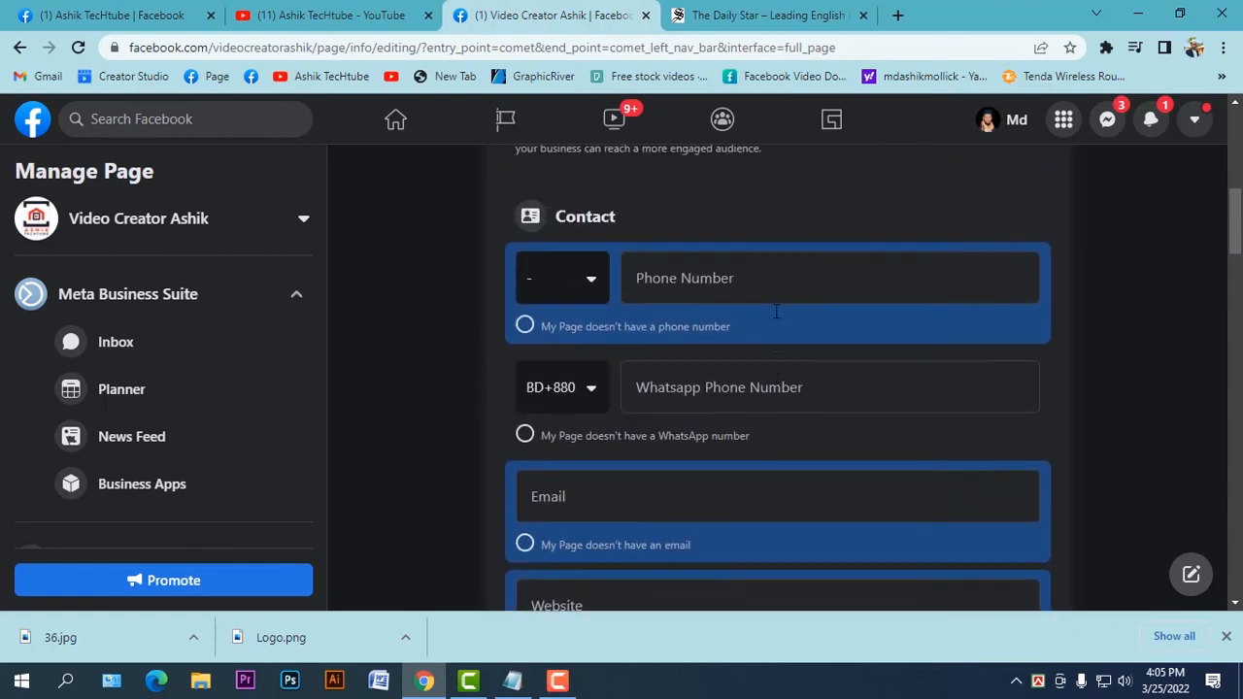
pyautogui.click(32, 120)
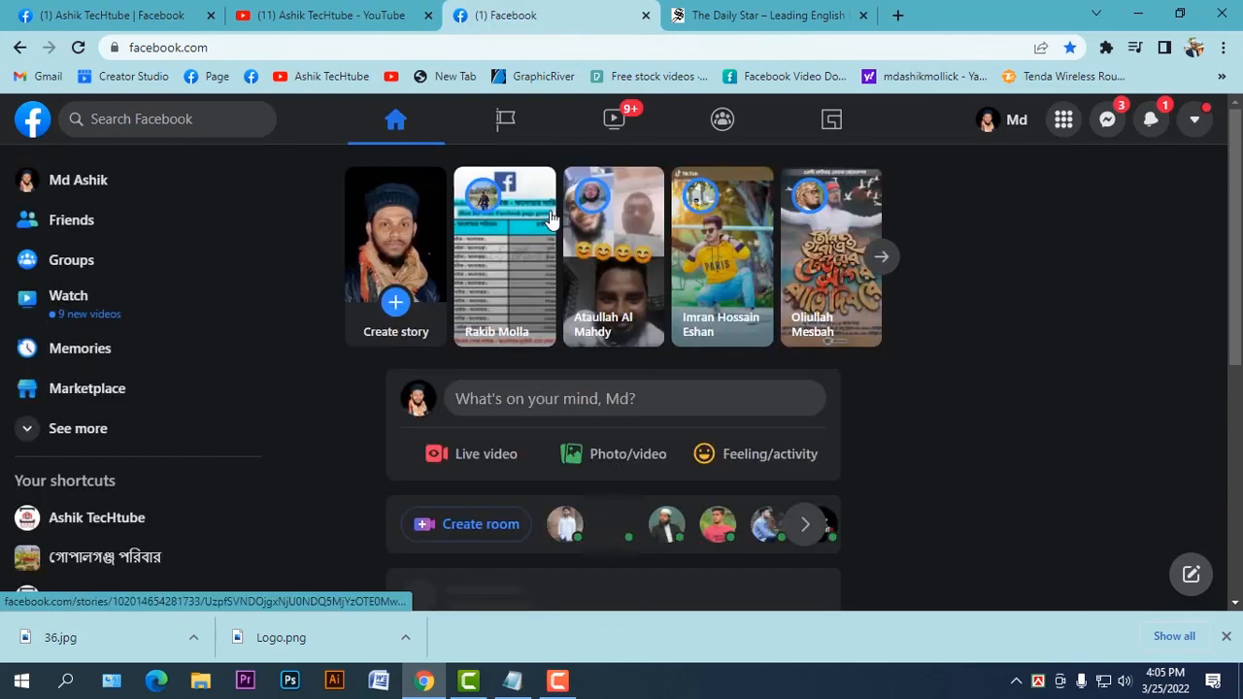
pyautogui.click(20, 46)
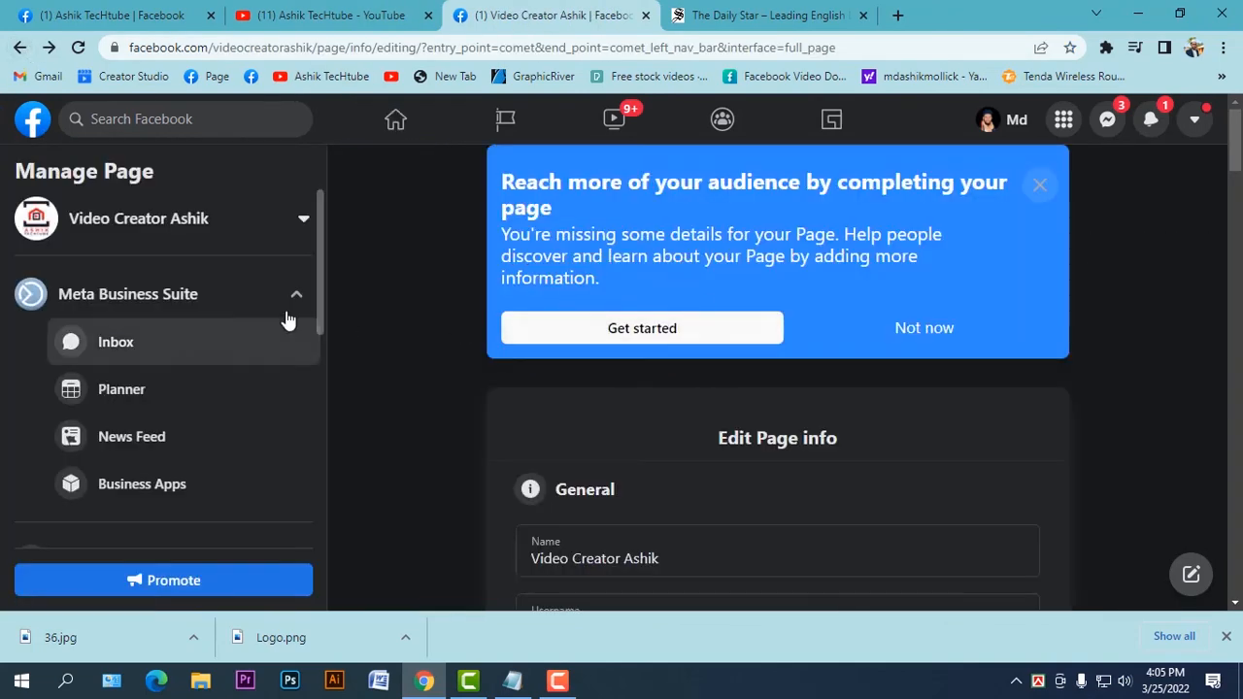